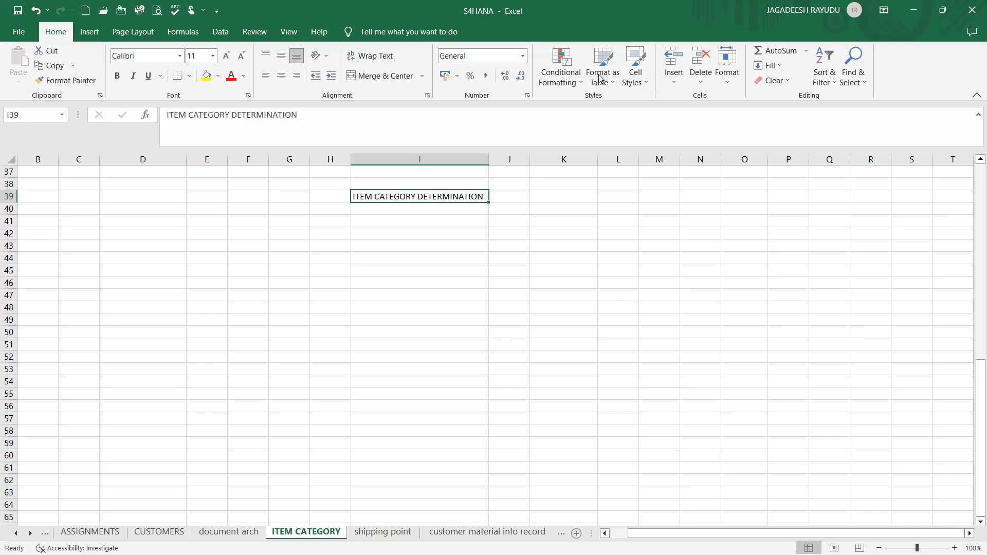
Switch to SAP and open the Create Sales Documents transaction with /NVA01
{"action": "key", "text": "alt+Tab"}
{"action": "type", "text": "/NVA01"}
{"action": "key", "text": "Return"}
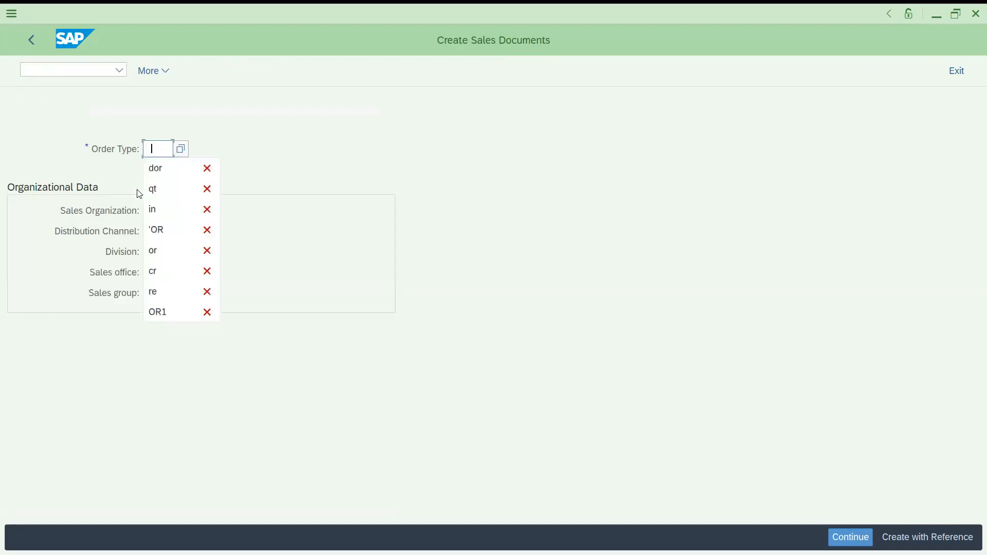
Start a sales document of order type dor, filling the sales organization, distribution channel and division with previously used entries
{"action": "type", "text": "dor"}
{"action": "left_click", "coordinate": [150, 204]}
{"action": "key", "text": "Down"}
{"action": "key", "text": "Return"}
{"action": "key", "text": "Down"}
{"action": "key", "text": "Return"}
{"action": "key", "text": "Down"}
{"action": "key", "text": "Return"}
{"action": "key", "text": "Return"}
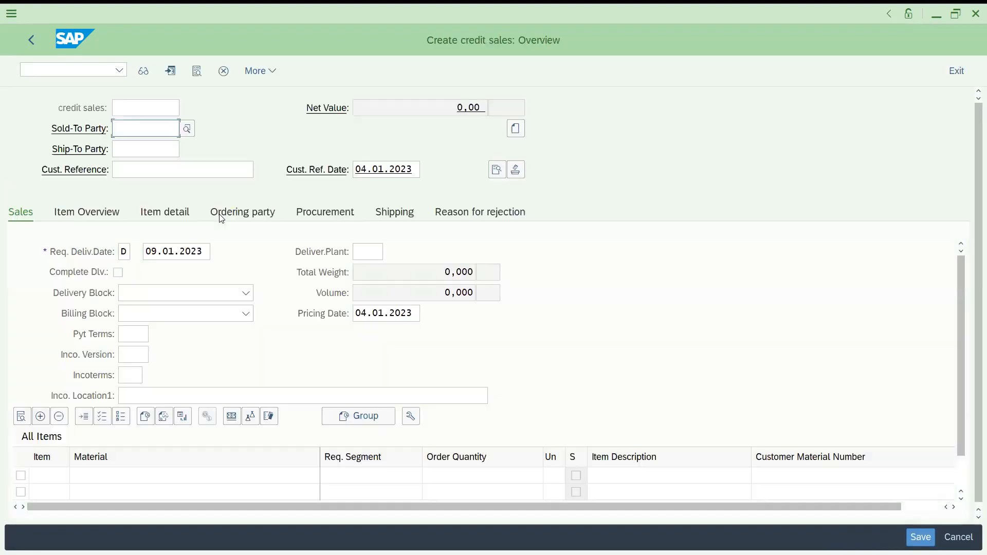
Enter the previously used customer number as sold-to party and continue without a customer reference
{"action": "left_click", "coordinate": [165, 136]}
{"action": "key", "text": "Down"}
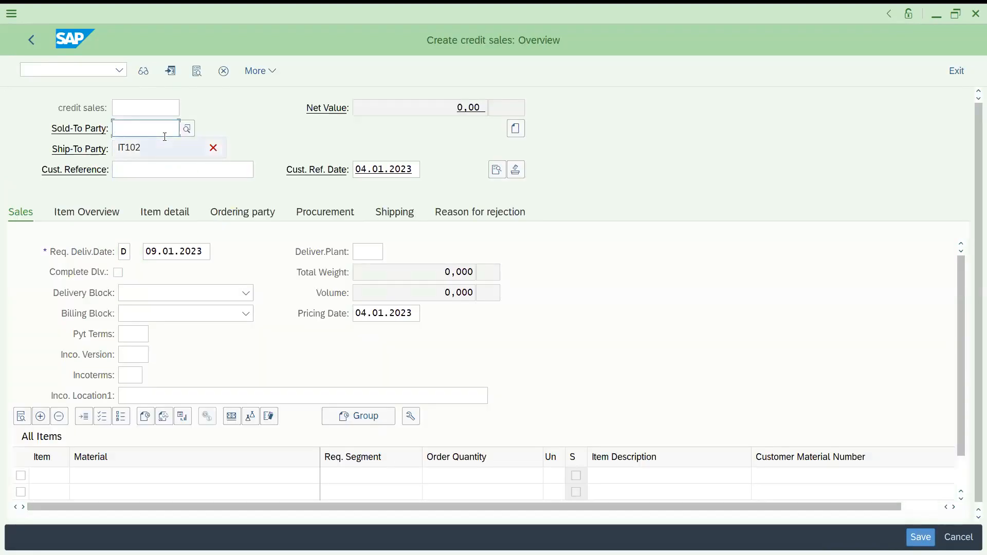
{"action": "key", "text": "Return"}
{"action": "key", "text": "Return"}
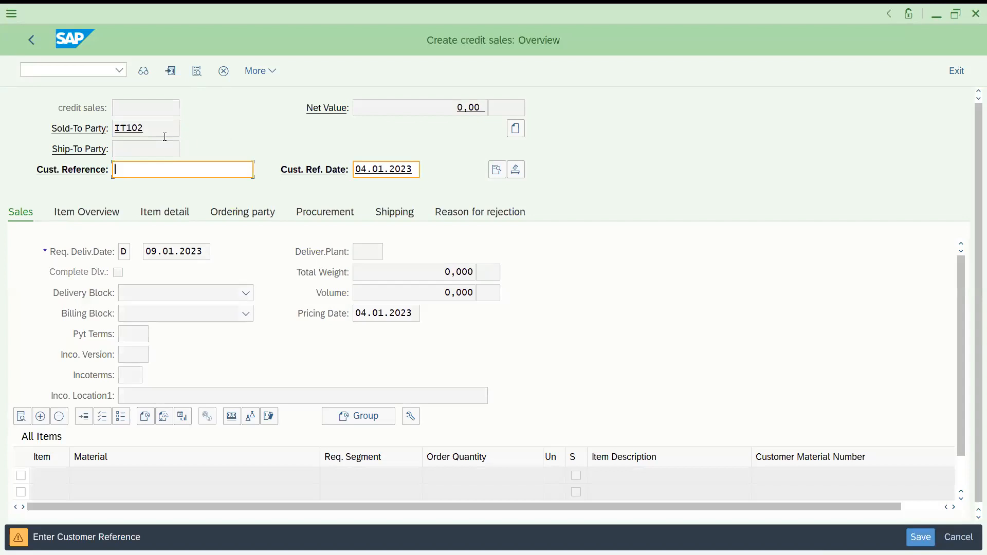
{"action": "key", "text": "Return"}
{"action": "key", "text": "Return"}
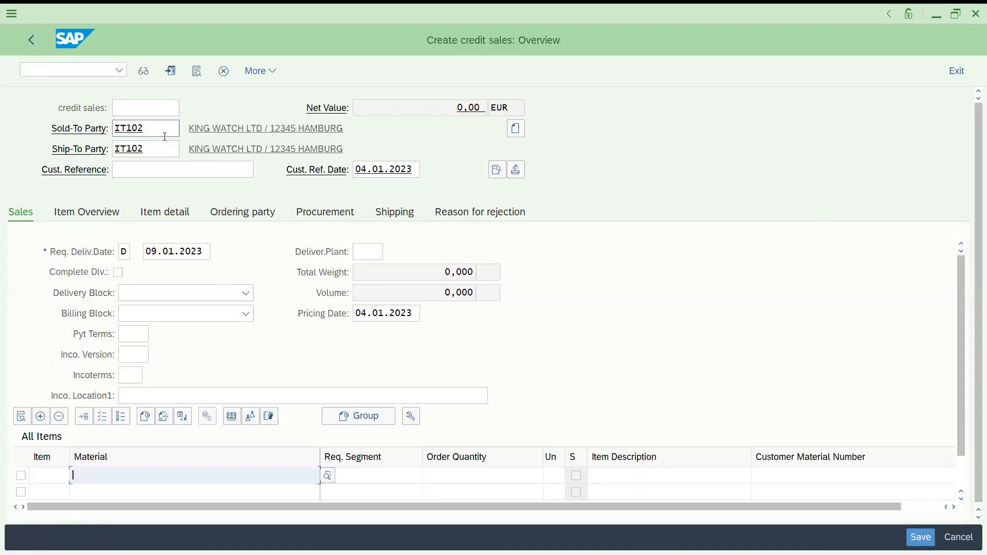
Add material 113 with an order quantity of 1 as the first order item
{"action": "key", "text": "Down"}
{"action": "key", "text": "Return"}
{"action": "key", "text": "Tab"}
{"action": "key", "text": "Tab"}
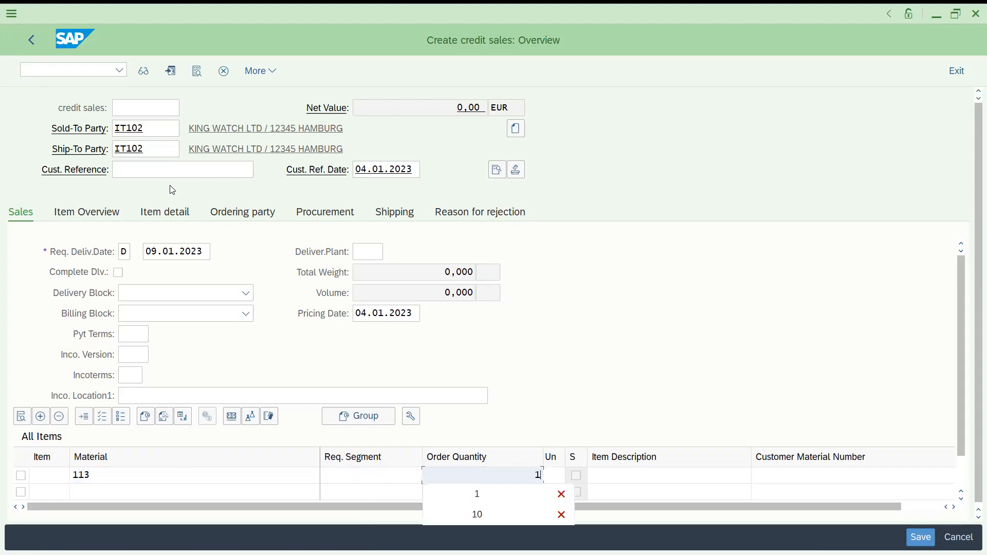
{"action": "key", "text": "Down"}
{"action": "key", "text": "Return"}
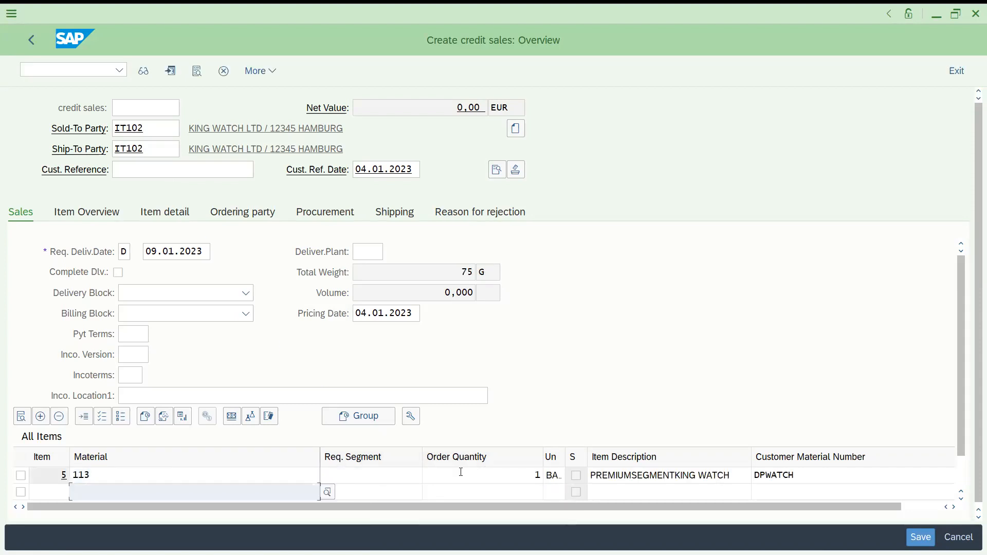
Examine the item category assigned to the material 113 order line
{"action": "left_click", "coordinate": [462, 472]}
{"action": "key", "text": "Tab"}
{"action": "key", "text": "Tab"}
{"action": "key", "text": "Tab"}
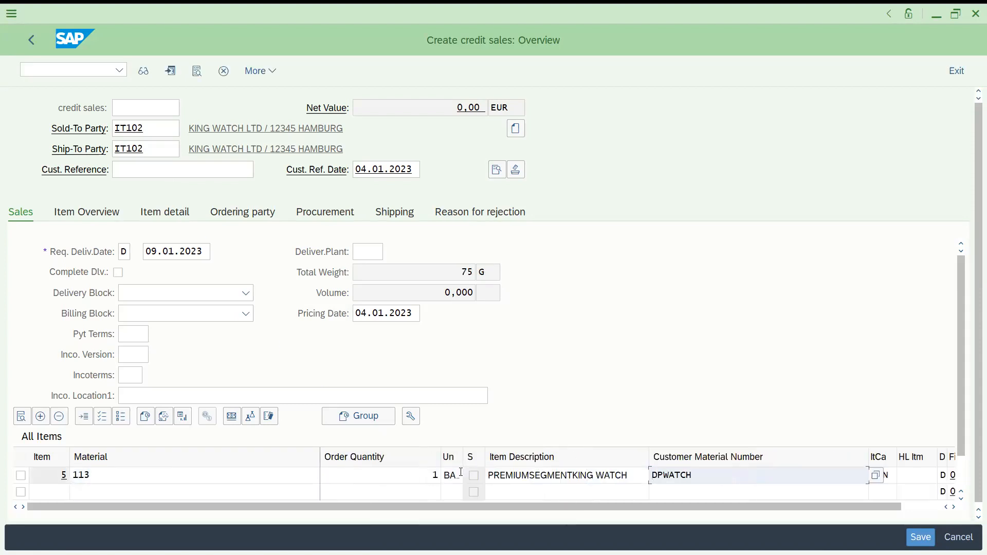
{"action": "key", "text": "Tab"}
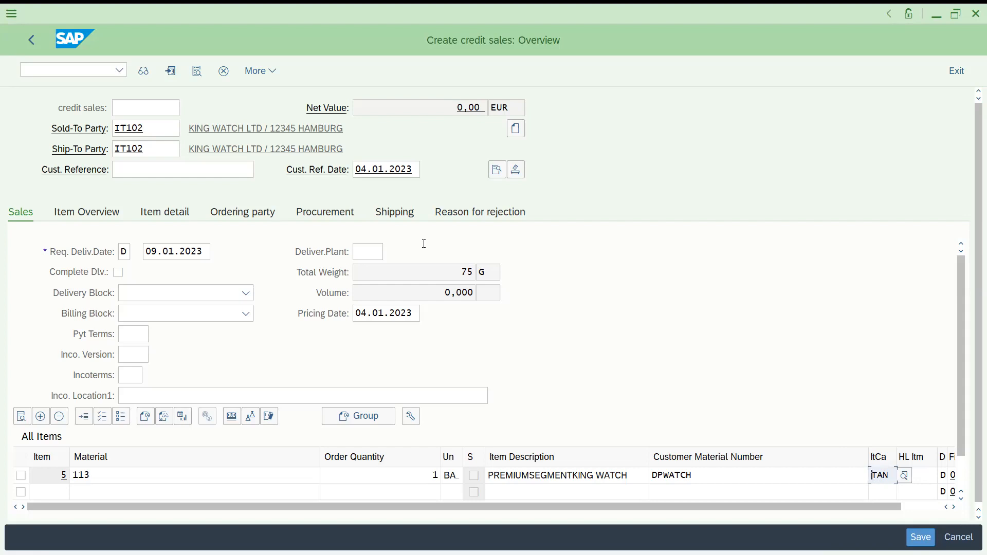
Leave the sales order and open the SAP customizing implementation guide with /NSPRO
{"action": "left_click", "coordinate": [44, 70]}
{"action": "type", "text": "/NSPRO"}
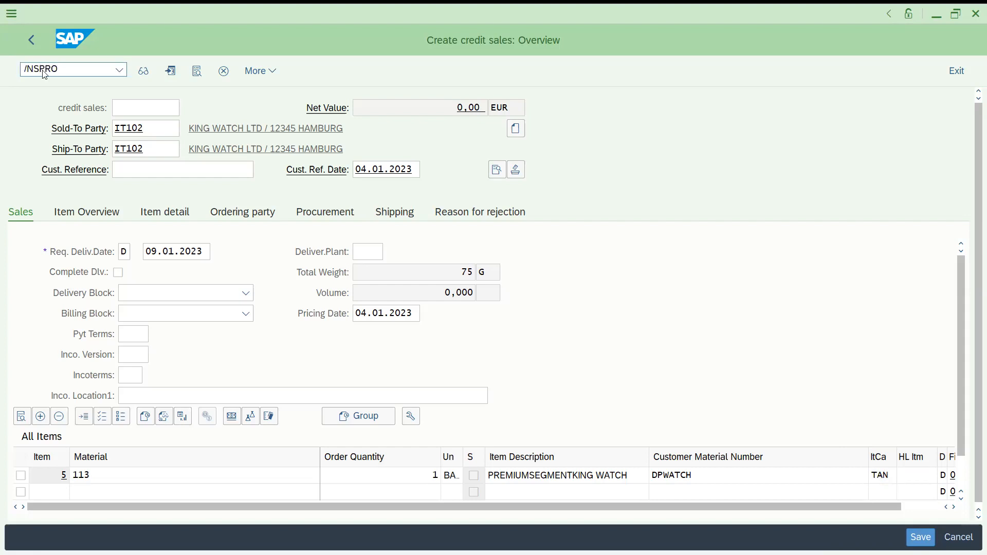
{"action": "key", "text": "Return"}
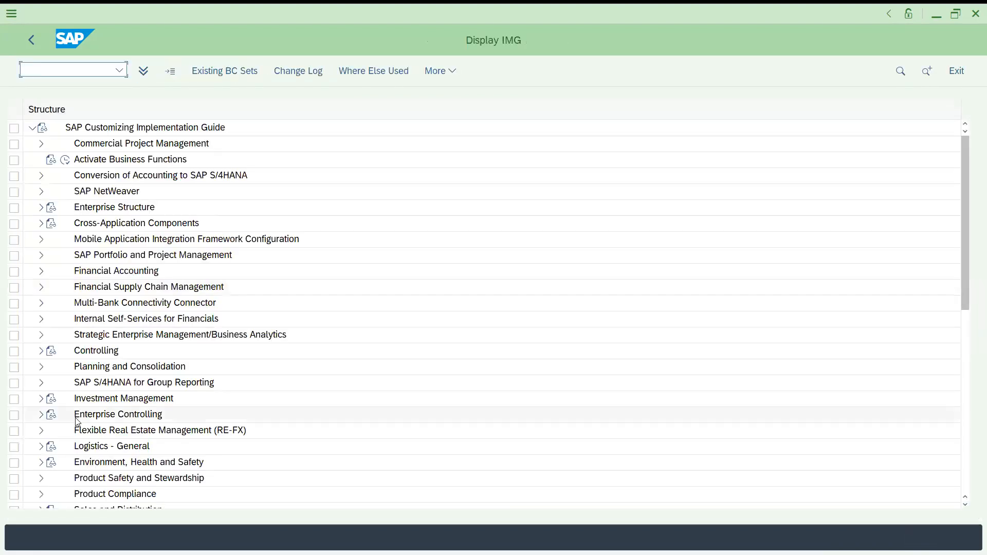
Expand the Sales and Distribution node in the implementation guide
{"action": "left_click", "coordinate": [100, 418]}
{"action": "key", "text": "Down"}
{"action": "key", "text": "Down"}
{"action": "key", "text": "Down"}
{"action": "key", "text": "Down"}
{"action": "key", "text": "Down"}
{"action": "key", "text": "Down"}
{"action": "key", "text": "Down"}
{"action": "key", "text": "Down"}
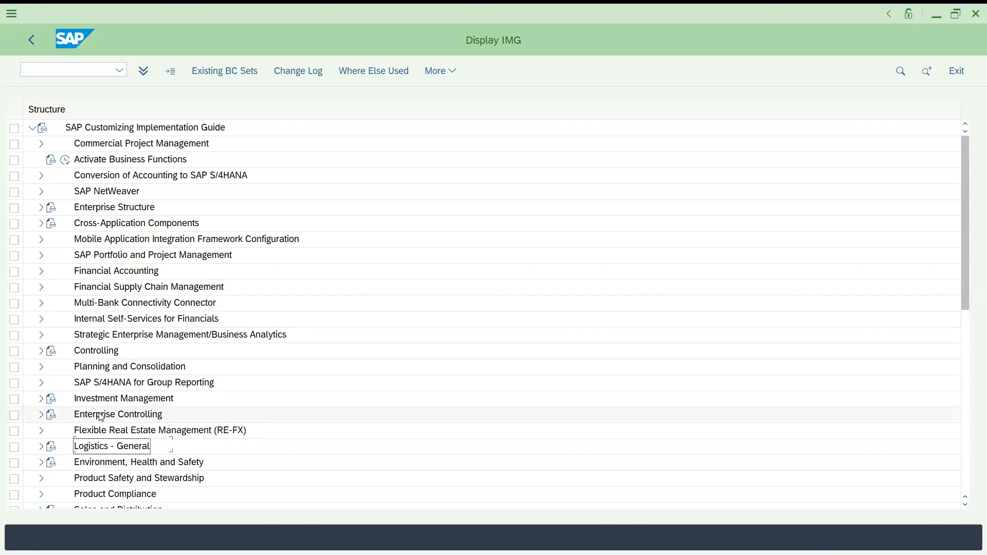
{"action": "key", "text": "Up"}
{"action": "key", "text": "Up"}
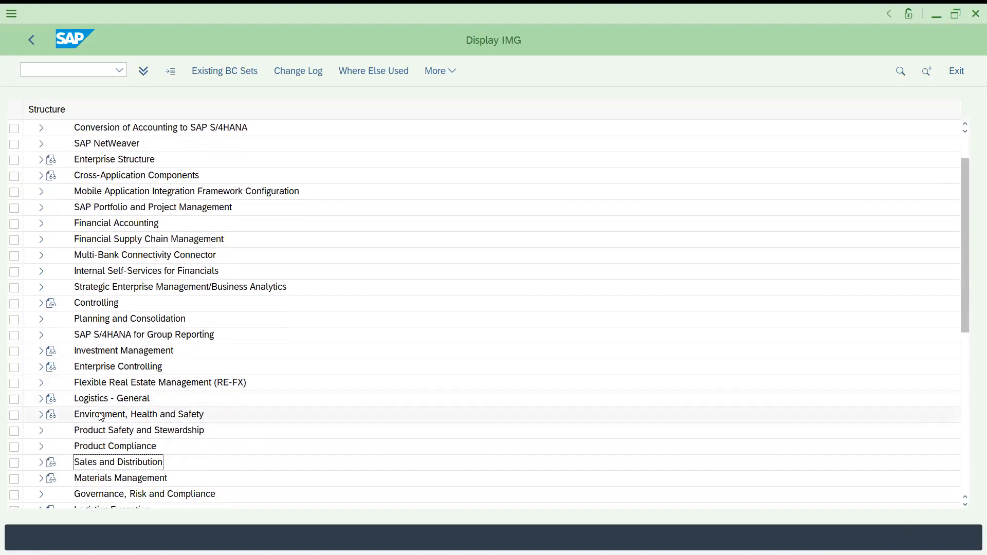
{"action": "key", "text": "Right"}
Open the Define Item Categories activity under Sales, Sales Documents, Sales Document Item
{"action": "key", "text": "Down"}
{"action": "key", "text": "Down"}
{"action": "key", "text": "Down"}
{"action": "key", "text": "Right"}
{"action": "key", "text": "Down"}
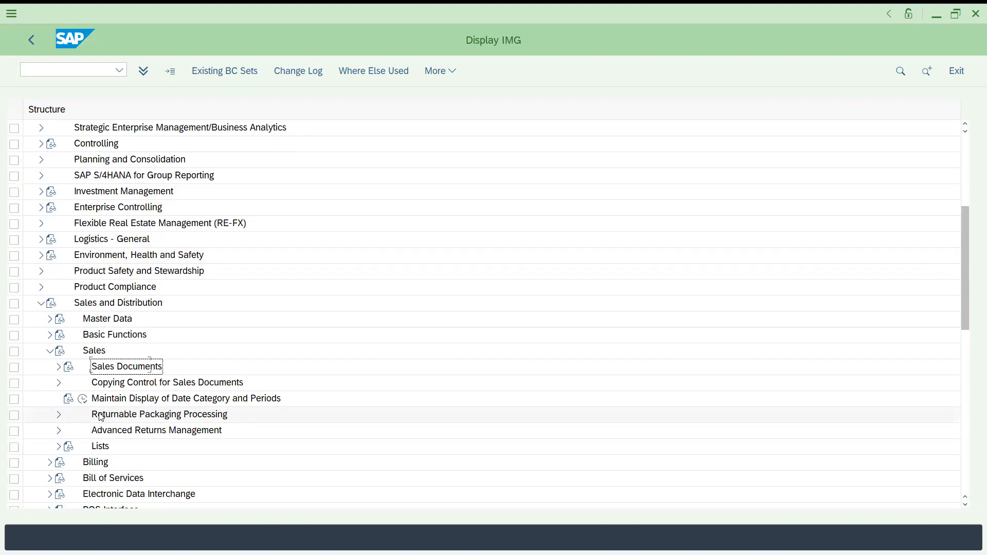
{"action": "key", "text": "Right"}
{"action": "key", "text": "Down"}
{"action": "key", "text": "Down"}
{"action": "key", "text": "Right"}
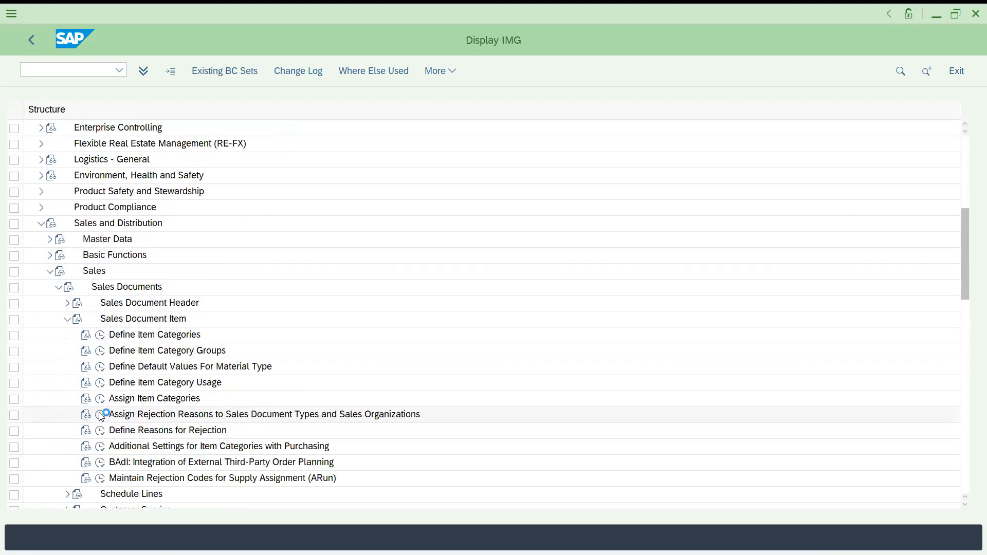
{"action": "left_click", "coordinate": [100, 335]}
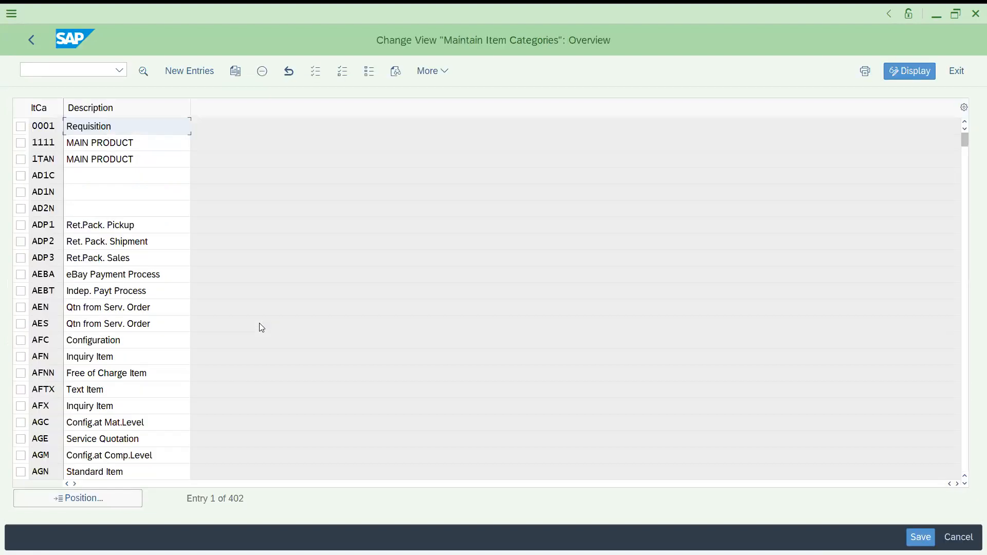
Copy item category TAN as new item category MTAN, declining its relevance for copying control
{"action": "left_click", "coordinate": [98, 500]}
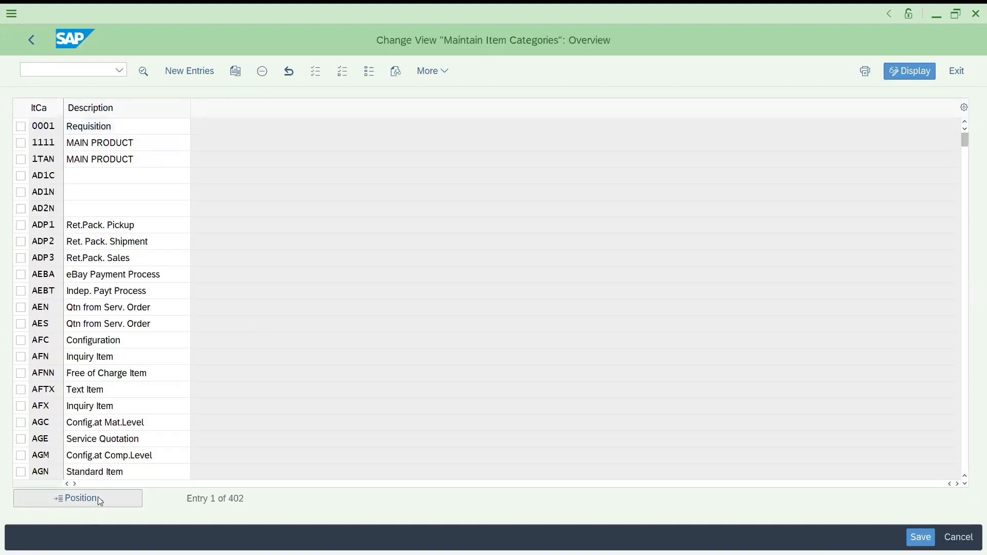
{"action": "type", "text": "TAN"}
{"action": "key", "text": "Return"}
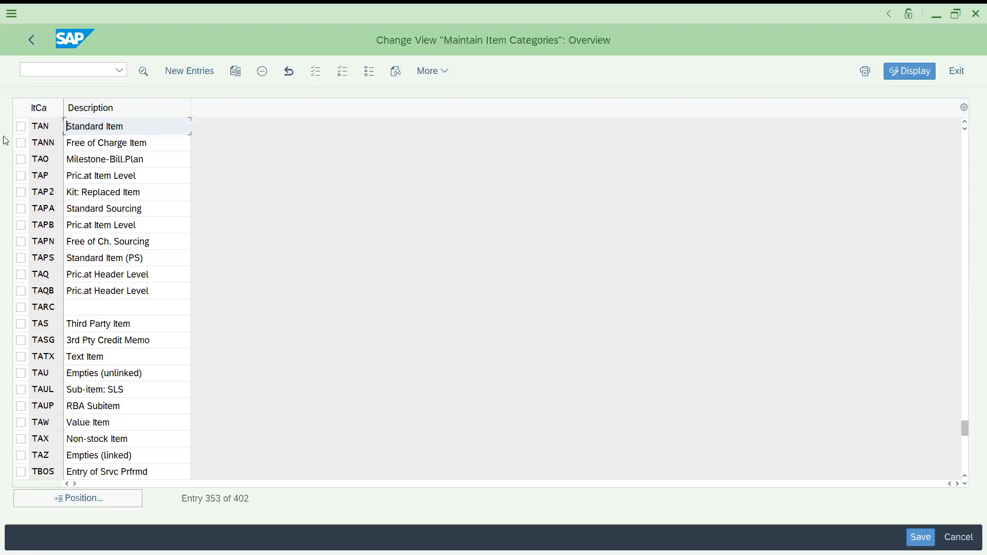
{"action": "left_click", "coordinate": [20, 127]}
{"action": "left_click", "coordinate": [236, 72]}
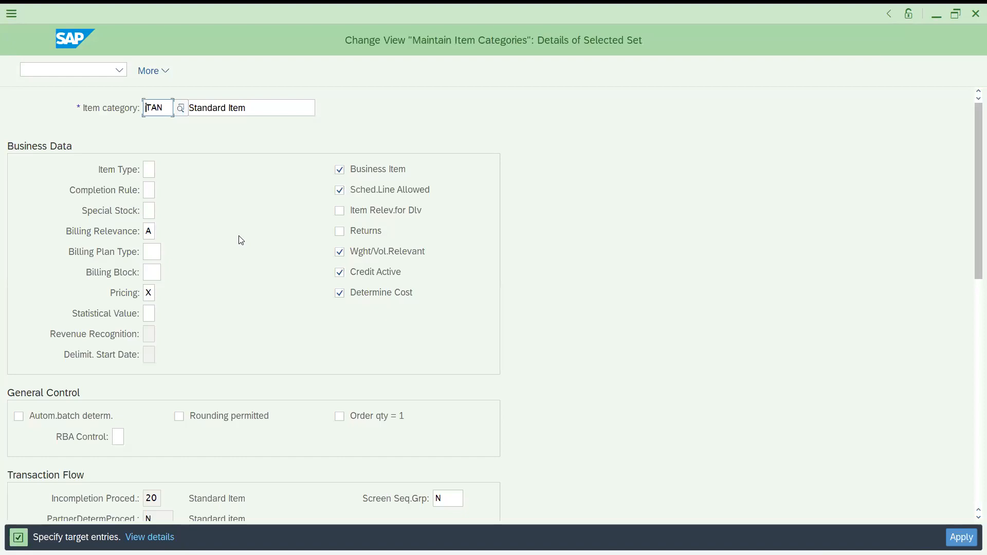
{"action": "type", "text": "M"}
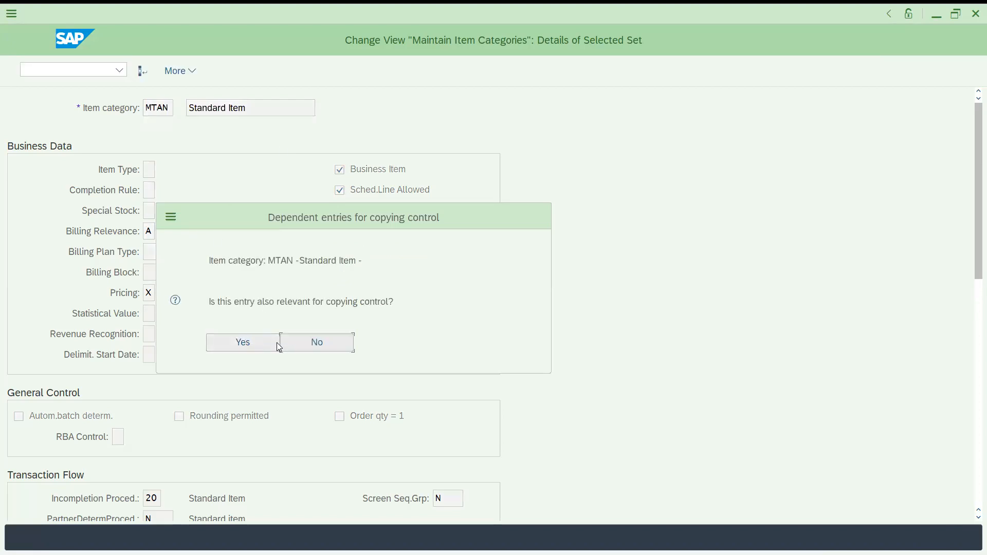
{"action": "left_click", "coordinate": [309, 349]}
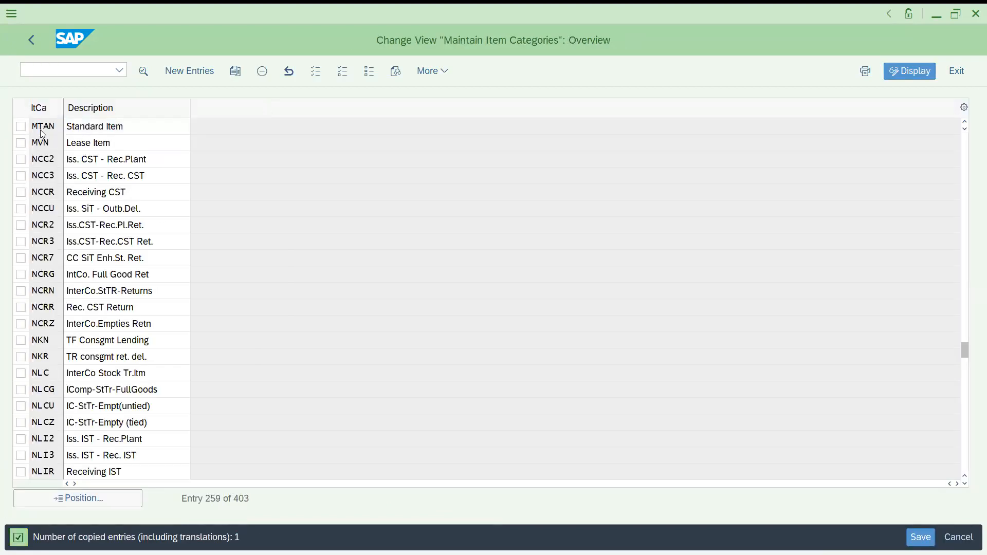
Set the description of item category MTAN to MAIN PRODUCT and save it under the proposed customizing request
{"action": "double_click", "coordinate": [43, 133]}
{"action": "triple_click", "coordinate": [251, 107]}
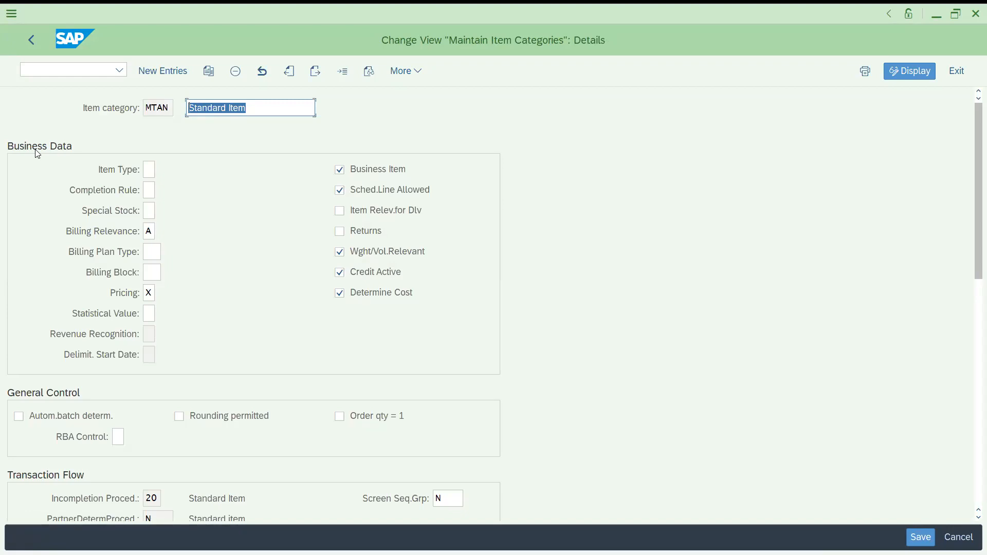
{"action": "key", "text": "BackSpace"}
{"action": "left_click", "coordinate": [237, 146]}
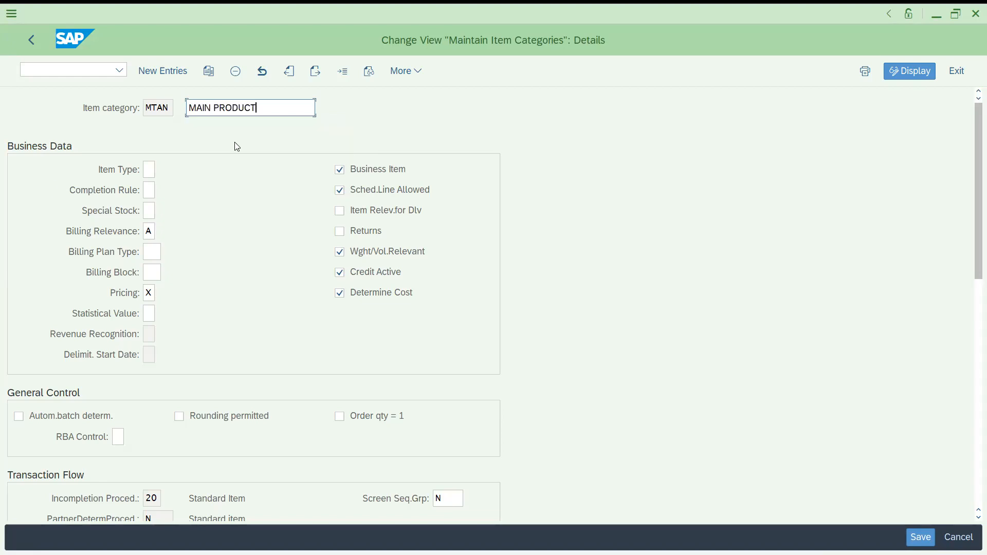
{"action": "key", "text": "Return"}
{"action": "key", "text": "ctrl+s"}
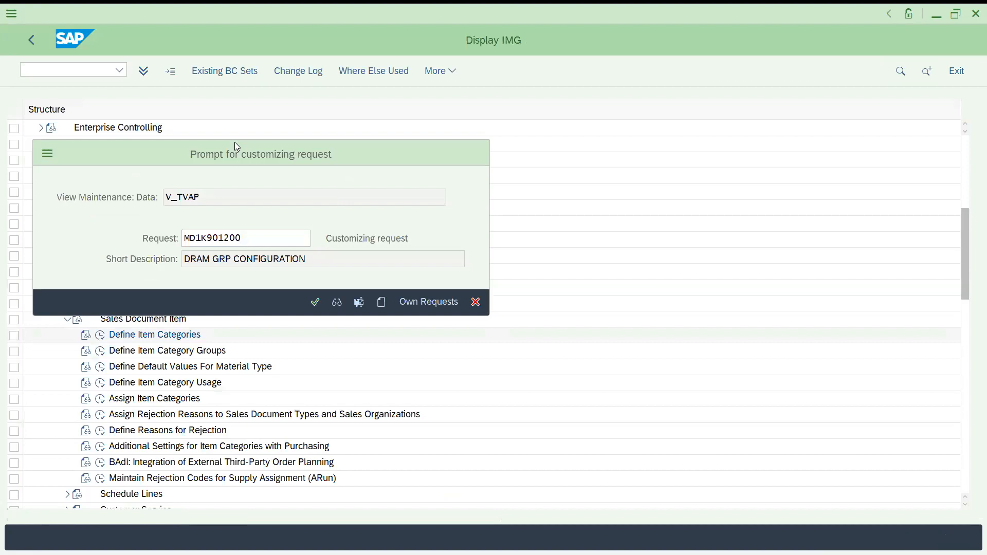
{"action": "key", "text": "Return"}
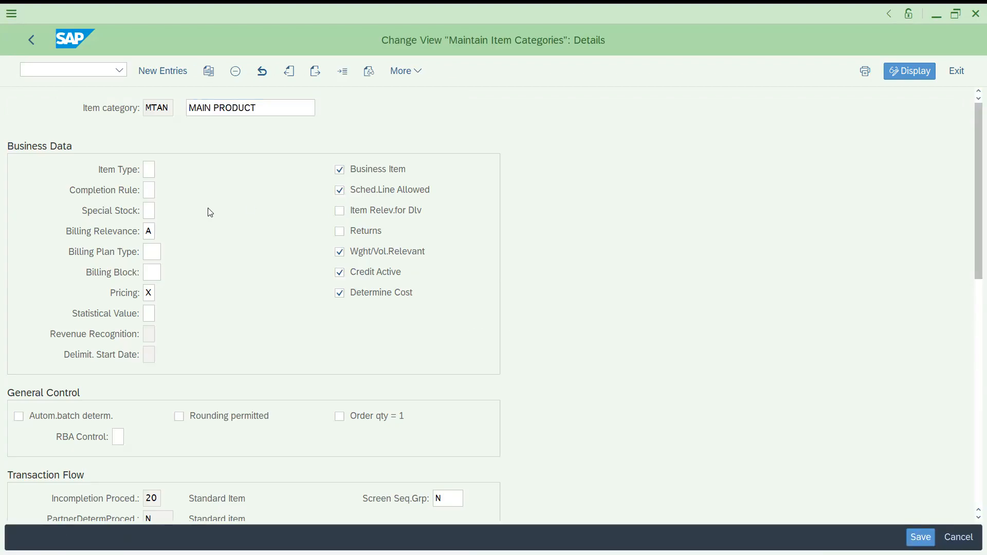
{"action": "key", "text": "ctrl+s"}
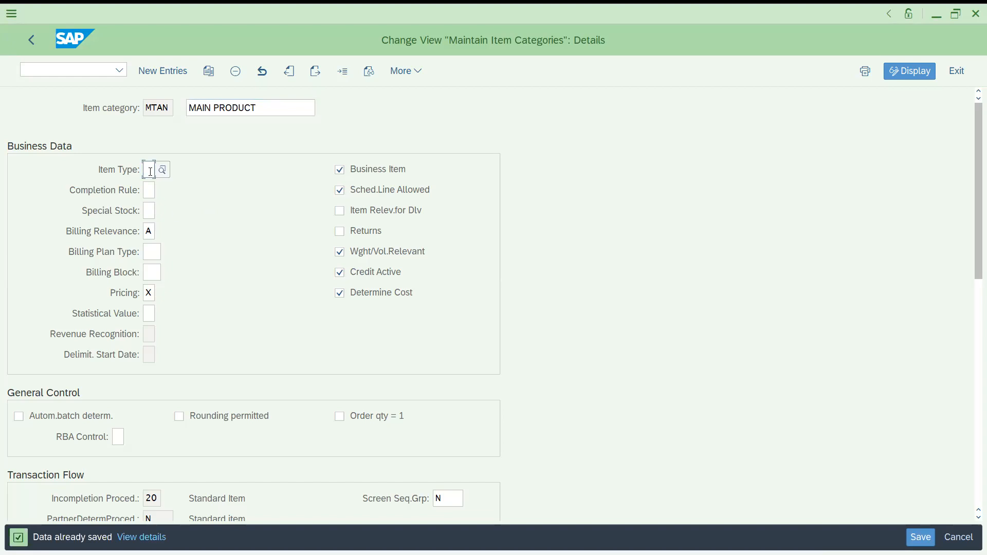
{"action": "left_click", "coordinate": [149, 107]}
{"action": "left_click", "coordinate": [264, 110]}
{"action": "left_click", "coordinate": [146, 109]}
{"action": "left_click", "coordinate": [232, 107]}
{"action": "left_click", "coordinate": [149, 169]}
Switch to the Excel workbook and enter WATCH, TAN and STANARD PRODUCT in cells K42 to M42
{"action": "key", "text": "alt+Tab"}
{"action": "type", "text": "WATCH"}
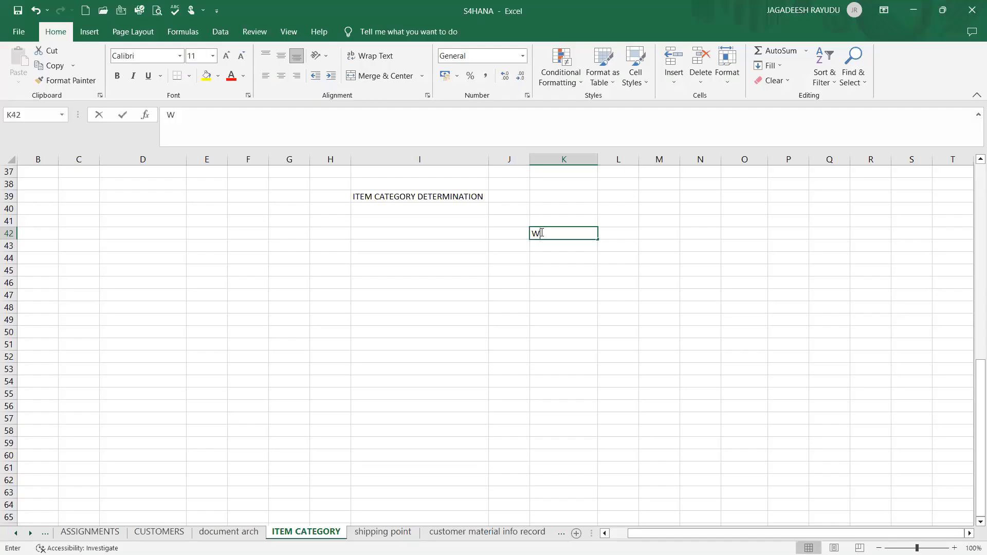
{"action": "key", "text": "Tab"}
{"action": "type", "text": "TAN"}
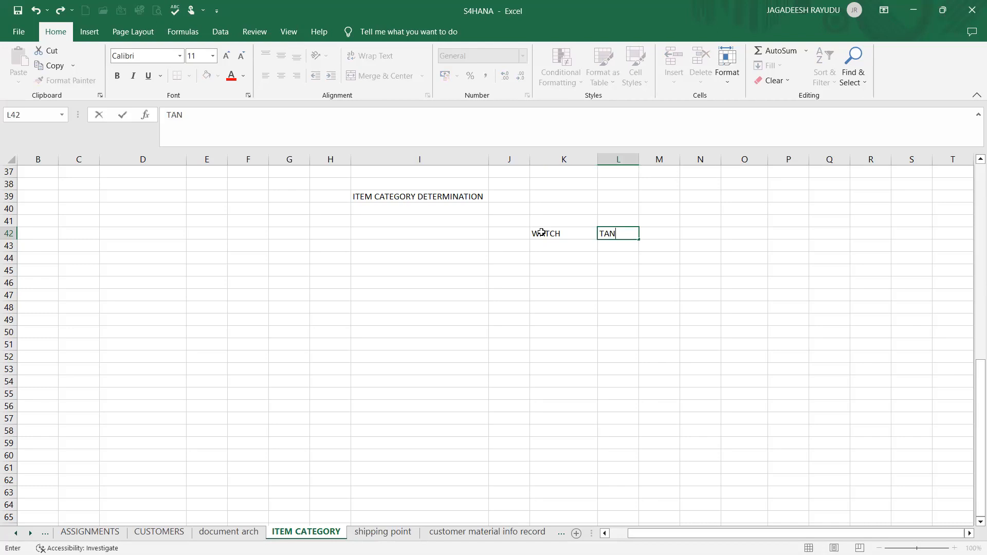
{"action": "key", "text": "Tab"}
{"action": "type", "text": "STANARD PRODUCT"}
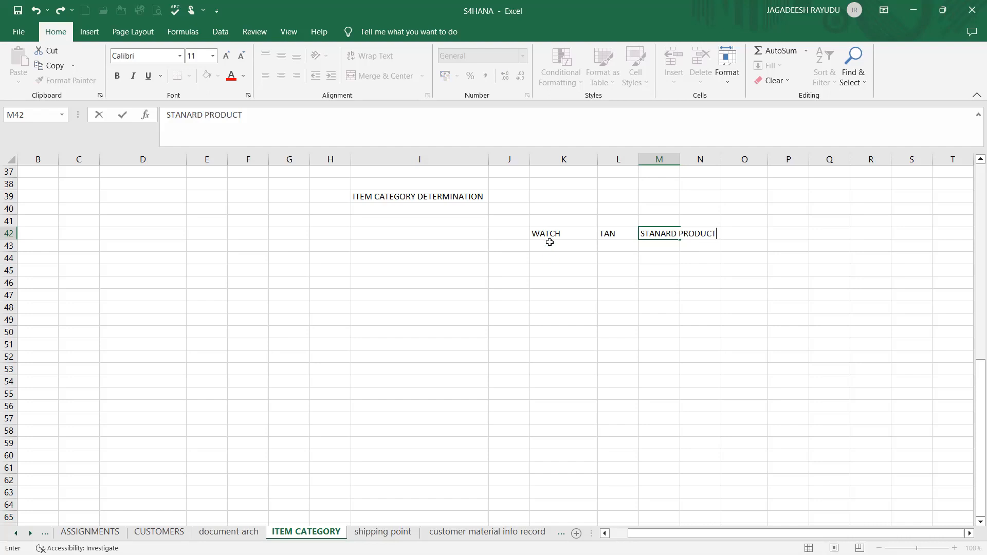
{"action": "key", "text": "Return"}
Fill row 43 with SERIVCE in K43, 2 YEARS in L43 and SERVICE PRODUCT in M43
{"action": "left_click", "coordinate": [608, 247]}
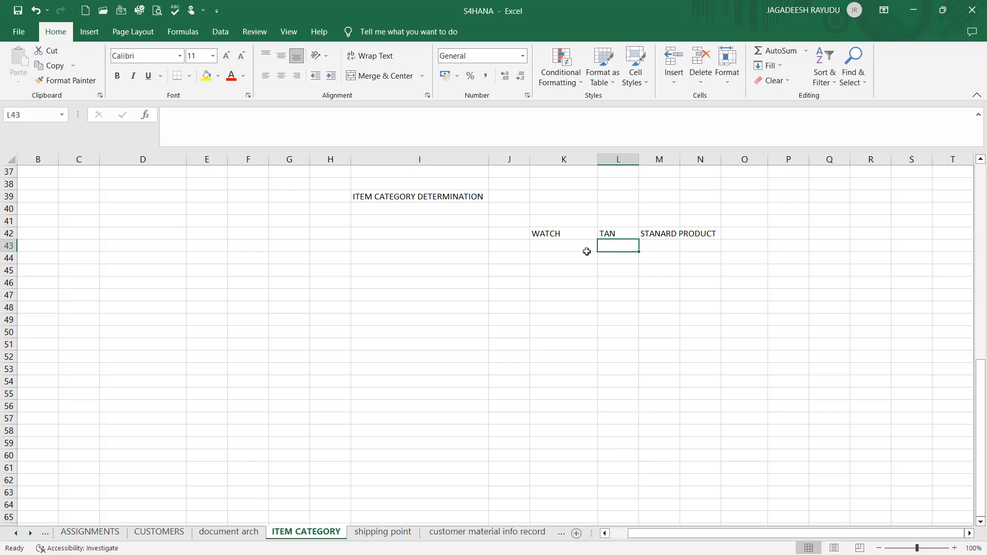
{"action": "type", "text": "2 YEARS"}
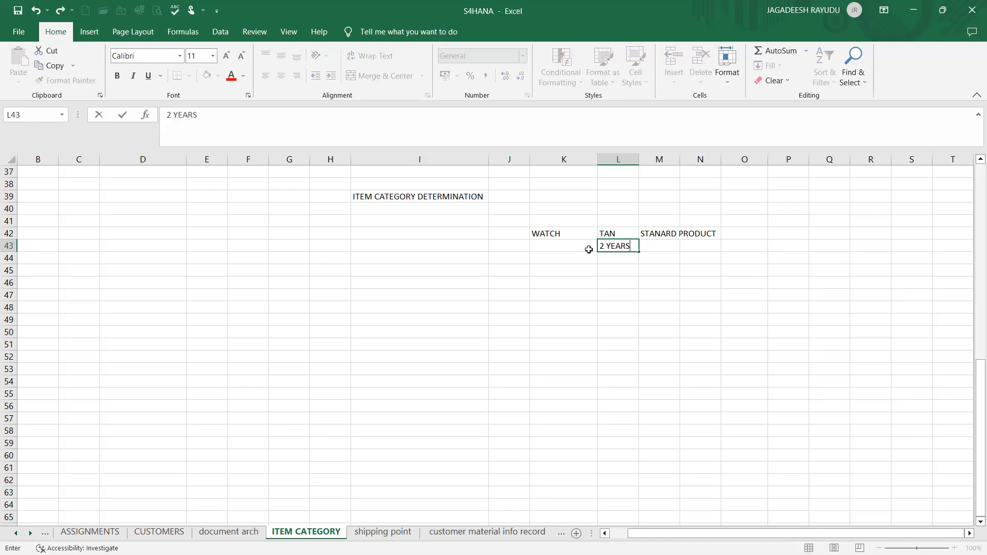
{"action": "key", "text": "Tab"}
{"action": "type", "text": "90"}
{"action": "key", "text": "BackSpace"}
{"action": "key", "text": "BackSpace"}
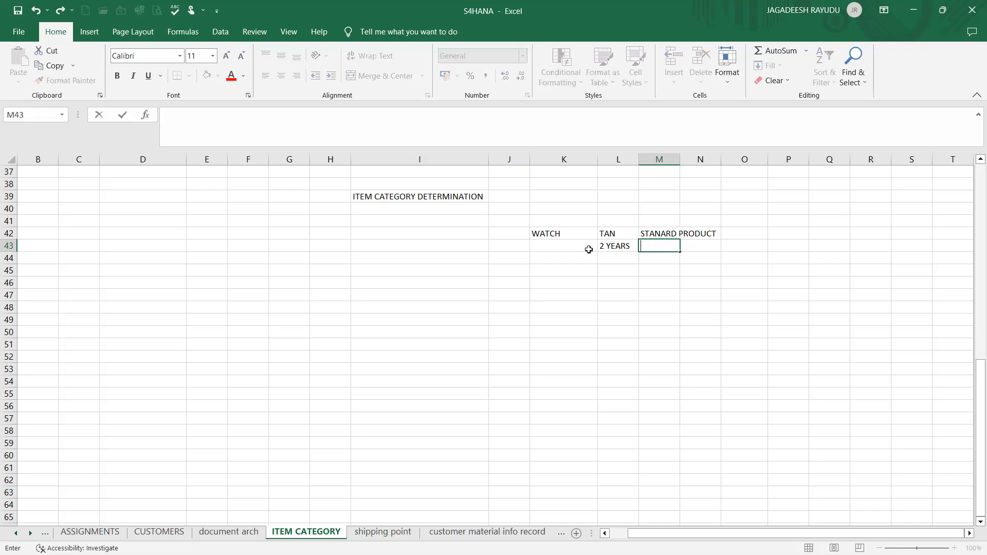
{"action": "type", "text": "SERVICE PRO"}
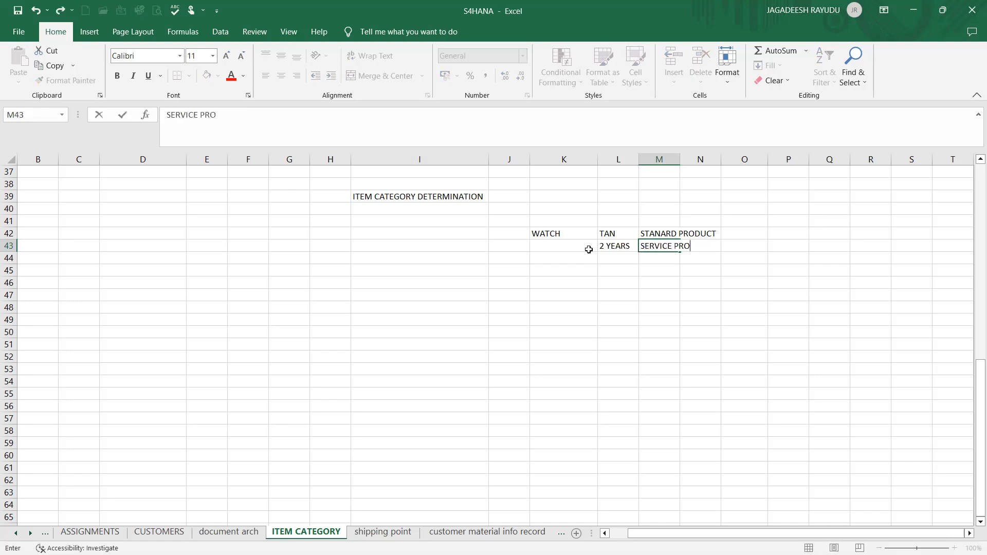
{"action": "type", "text": "DUCT"}
{"action": "left_click", "coordinate": [566, 247]}
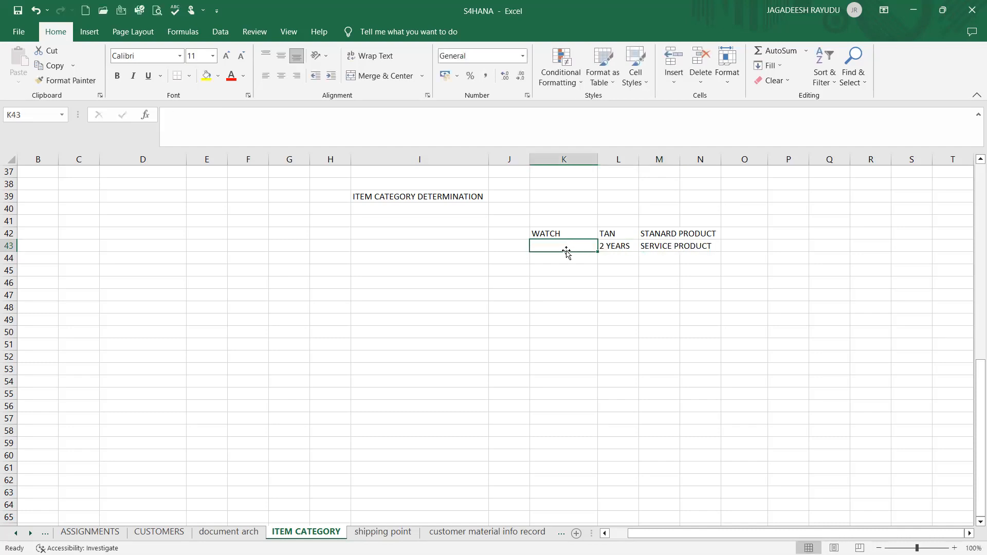
{"action": "type", "text": "SERIVCE"}
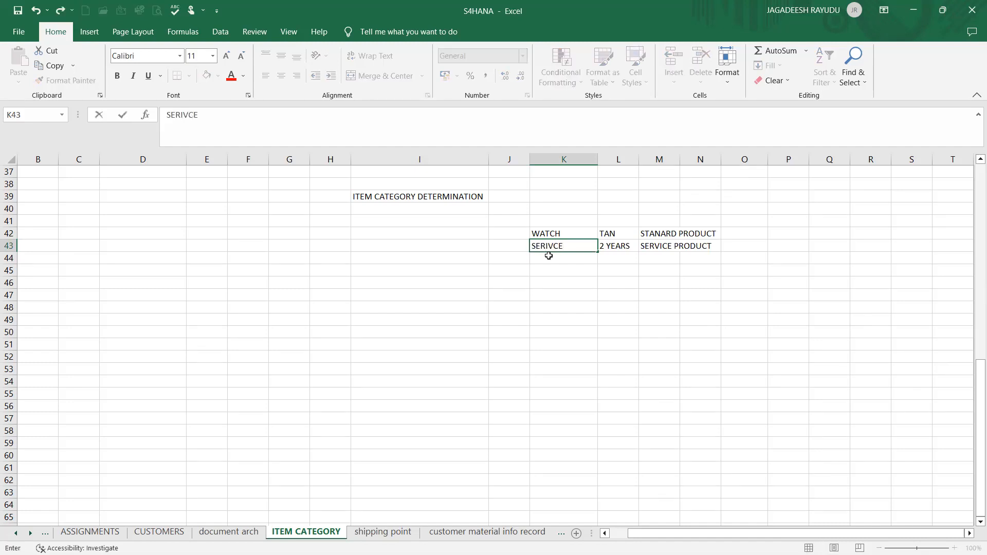
{"action": "key", "text": "Return"}
{"action": "key", "text": "Right"}
{"action": "key", "text": "Up"}
{"action": "key", "text": "Up"}
{"action": "key", "text": "Left"}
{"action": "key", "text": "Right"}
{"action": "key", "text": "Left"}
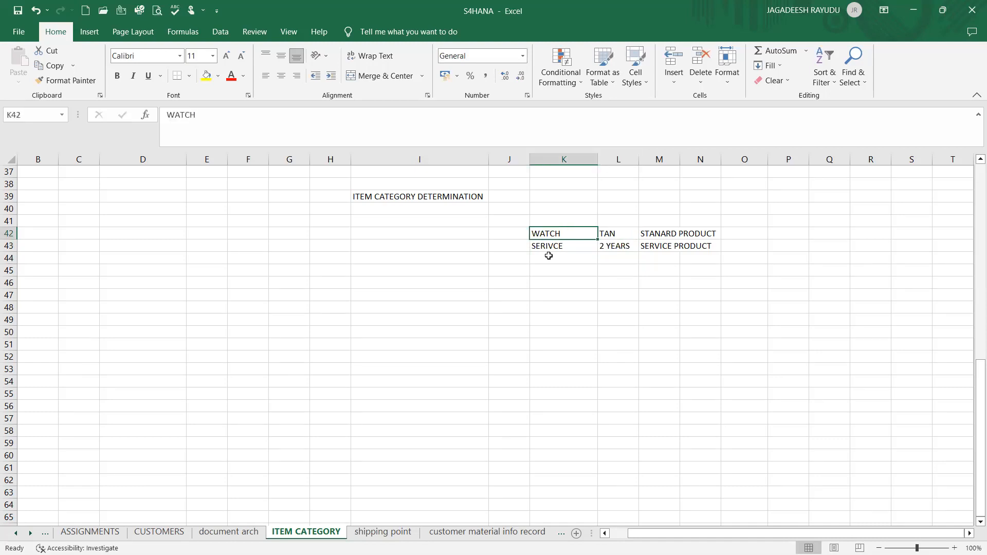
{"action": "key", "text": "Right"}
{"action": "key", "text": "Down"}
{"action": "key", "text": "Down"}
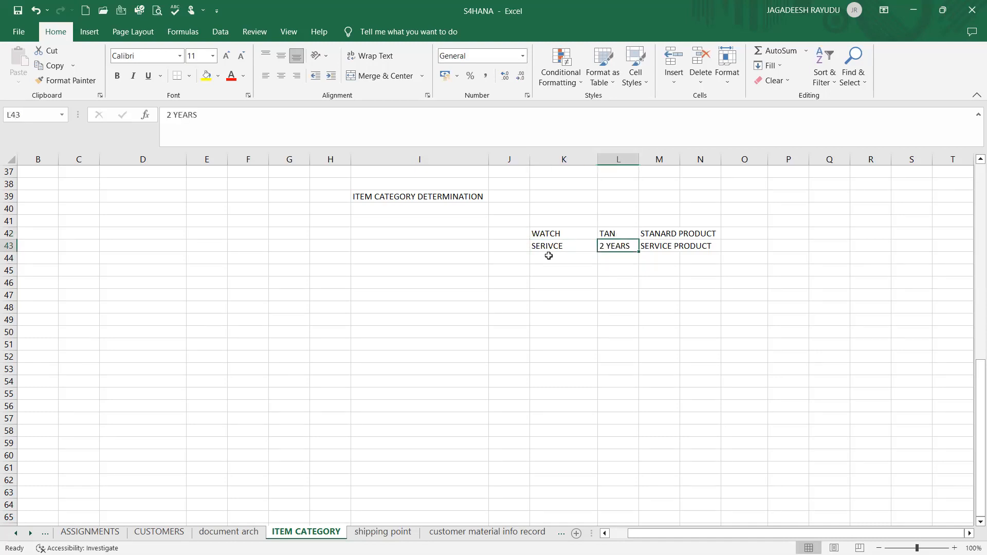
{"action": "key", "text": "Up"}
{"action": "key", "text": "Up"}
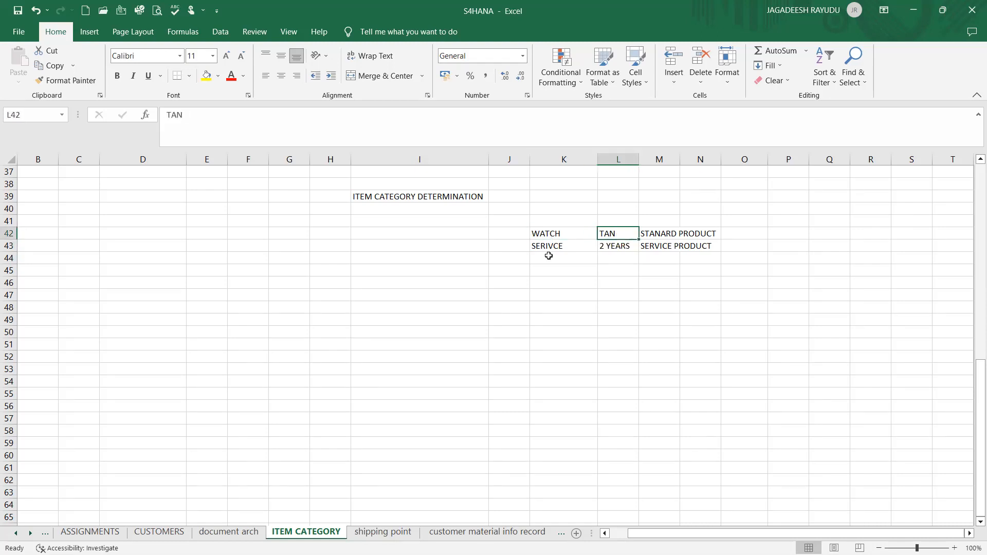
Fill row 44 with WATCH123 in K44, COUPON in L44 and VALUE PRODUCT in M44
{"action": "key", "text": "Down"}
{"action": "key", "text": "Down"}
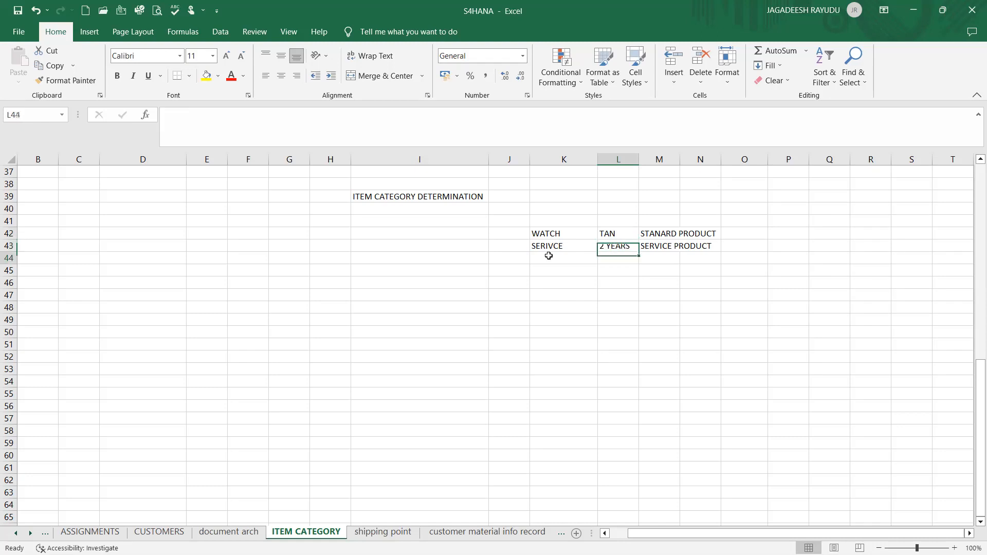
{"action": "type", "text": "COUPON"}
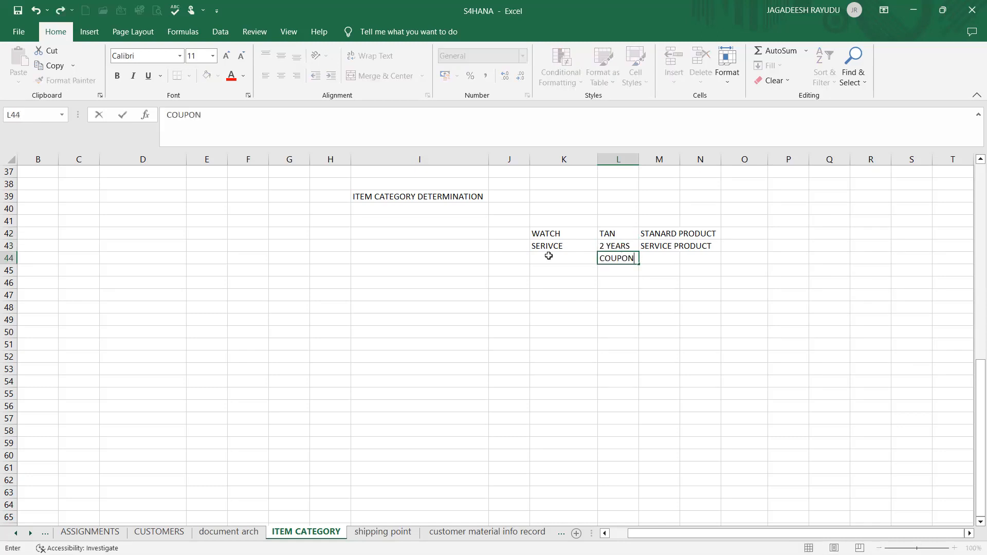
{"action": "key", "text": "Tab"}
{"action": "type", "text": "VALUE "}
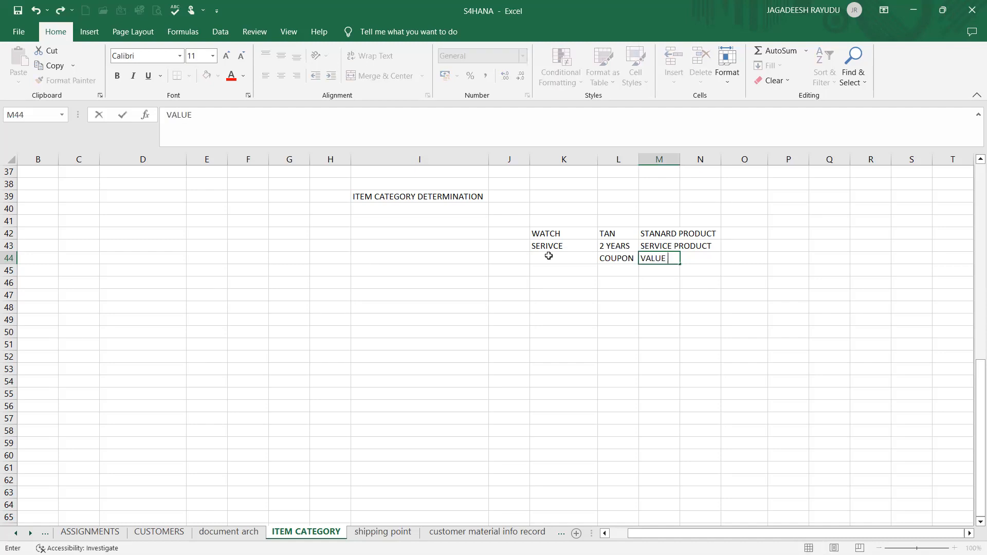
{"action": "type", "text": "PRODUCT"}
{"action": "left_click", "coordinate": [552, 258]}
{"action": "type", "text": "WATCH"}
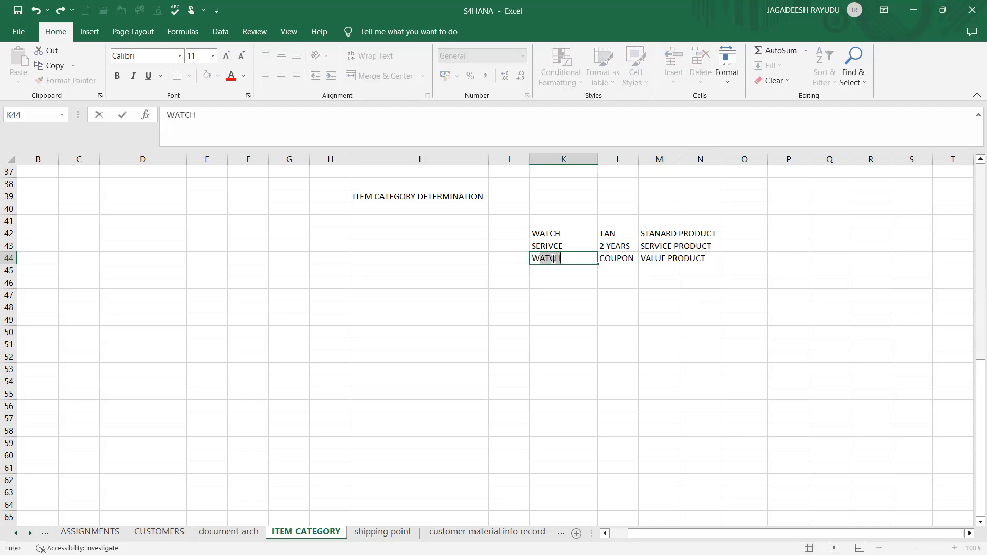
{"action": "type", "text": "123"}
{"action": "key", "text": "Return"}
{"action": "key", "text": "Up"}
{"action": "key", "text": "Up"}
{"action": "key", "text": "Right"}
{"action": "key", "text": "Down"}
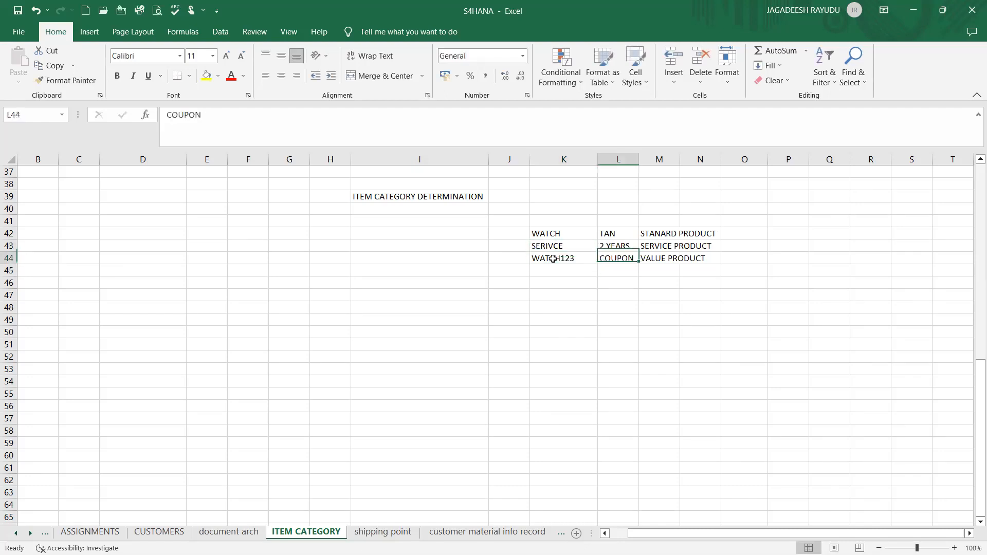
{"action": "key", "text": "Right"}
{"action": "key", "text": "Left"}
{"action": "key", "text": "Left"}
{"action": "key", "text": "Down"}
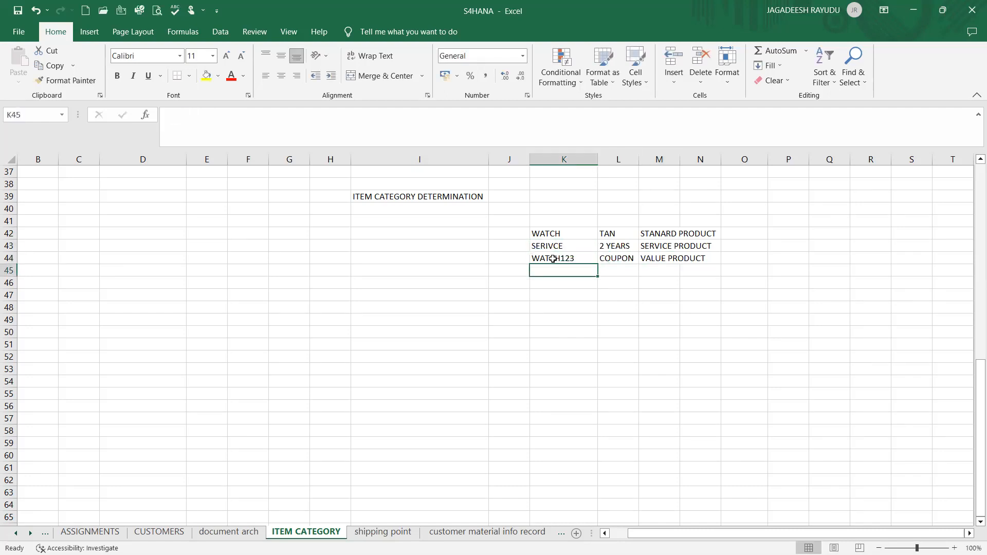
{"action": "key", "text": "Right"}
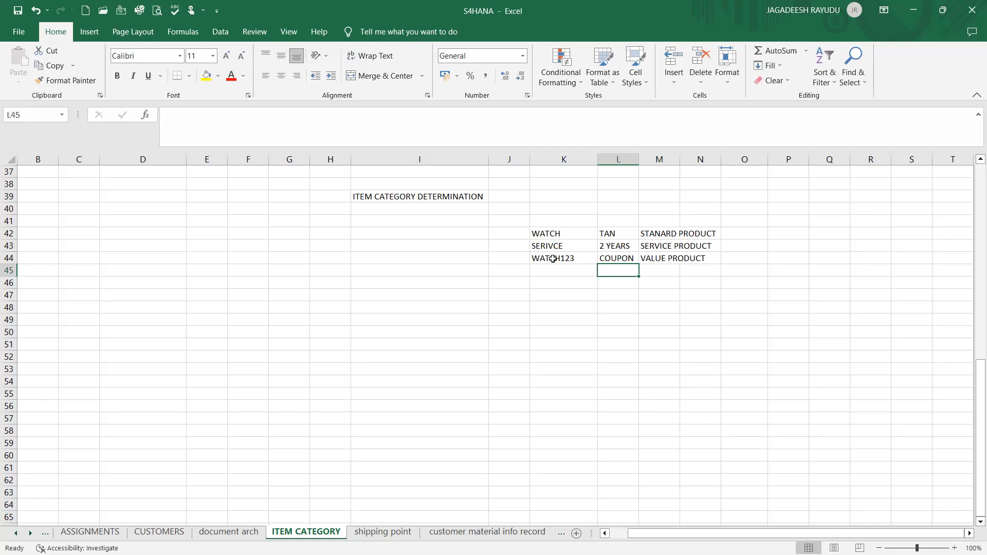
{"action": "key", "text": "Left"}
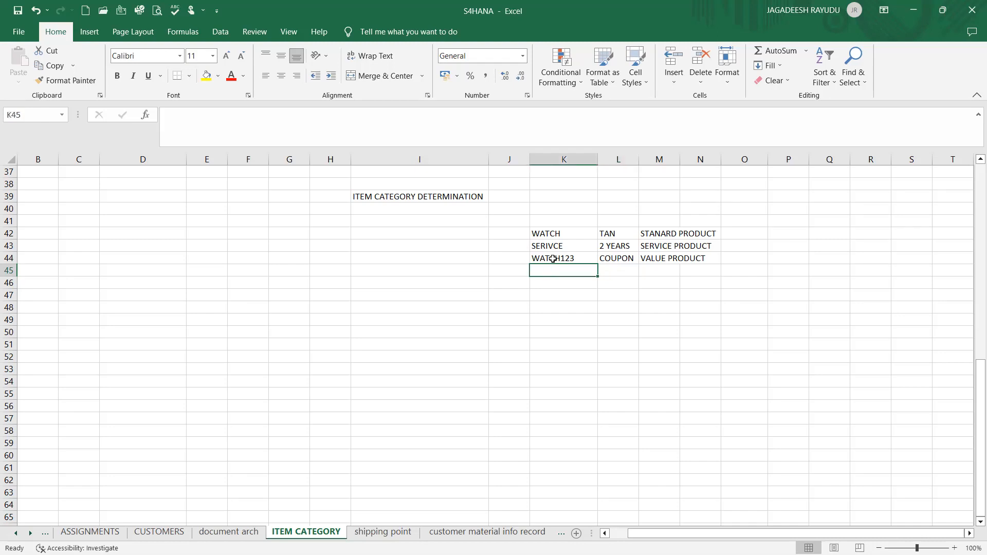
{"action": "key", "text": "Up"}
{"action": "key", "text": "Up"}
{"action": "key", "text": "Up"}
{"action": "key", "text": "Down"}
{"action": "key", "text": "Down"}
Fill row 45 with MANUAL in K45, TEXT in L45 and TEXT PRODUCT in M45
{"action": "key", "text": "Down"}
{"action": "type", "text": "MANUAL"}
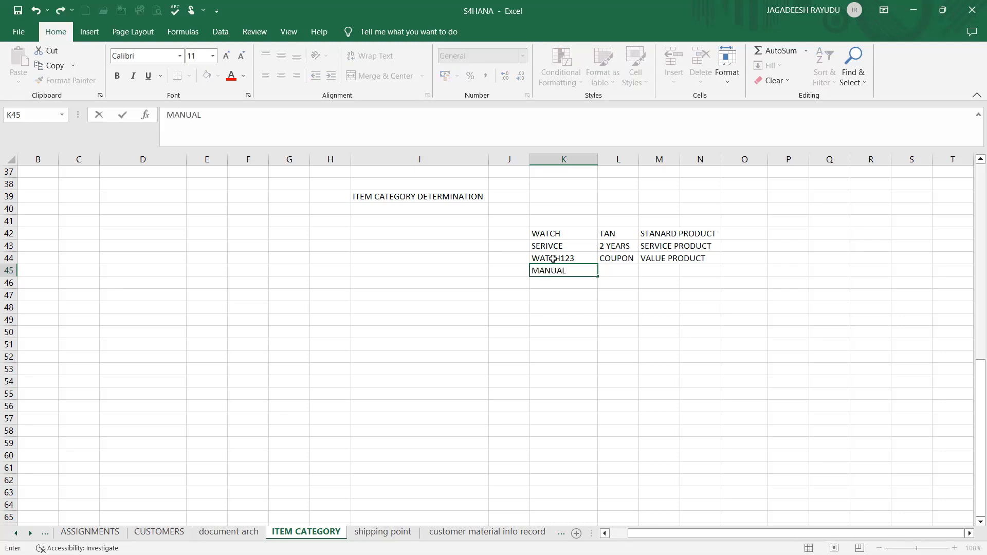
{"action": "key", "text": "Tab"}
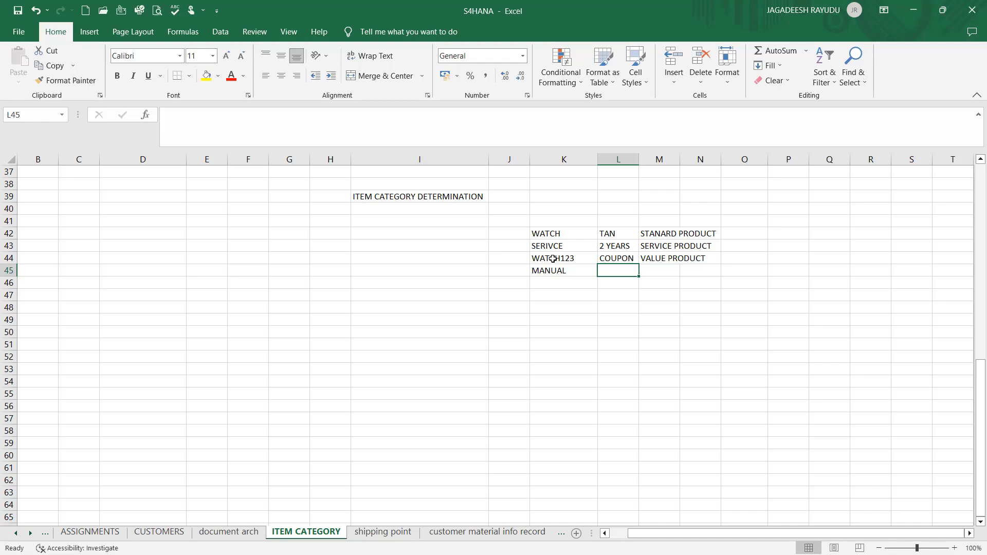
{"action": "type", "text": "TEXT"}
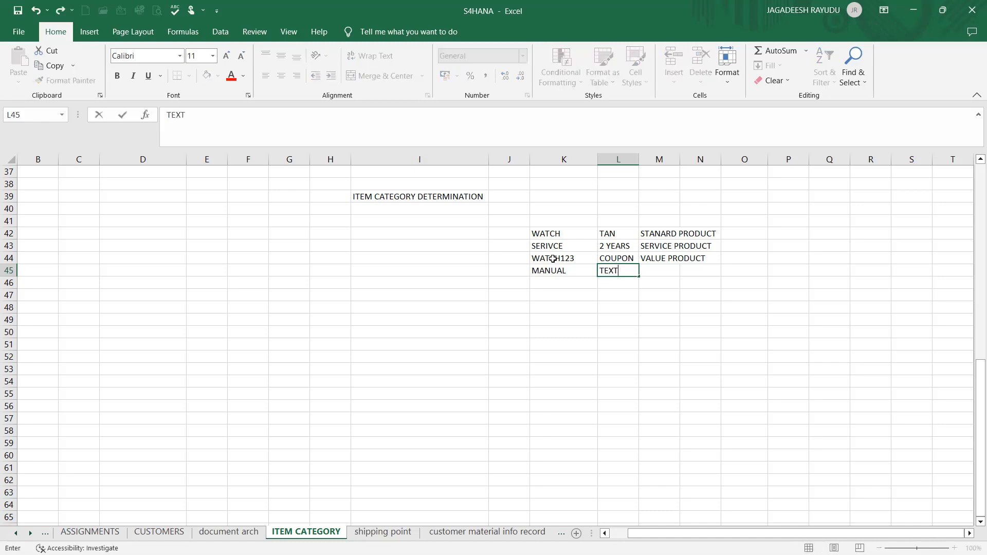
{"action": "key", "text": "Tab"}
{"action": "type", "text": "TEXT PRODUCT"}
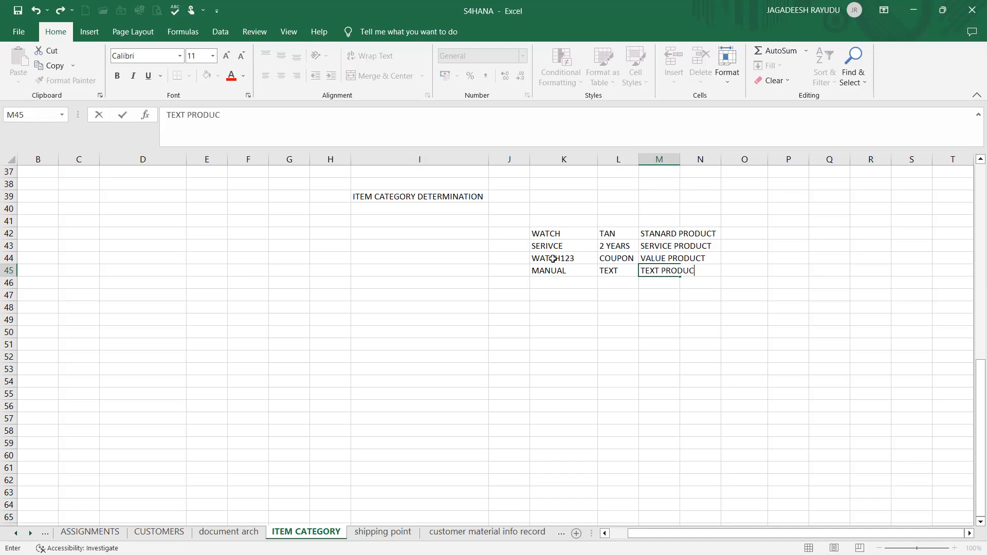
{"action": "left_click", "coordinate": [558, 278]}
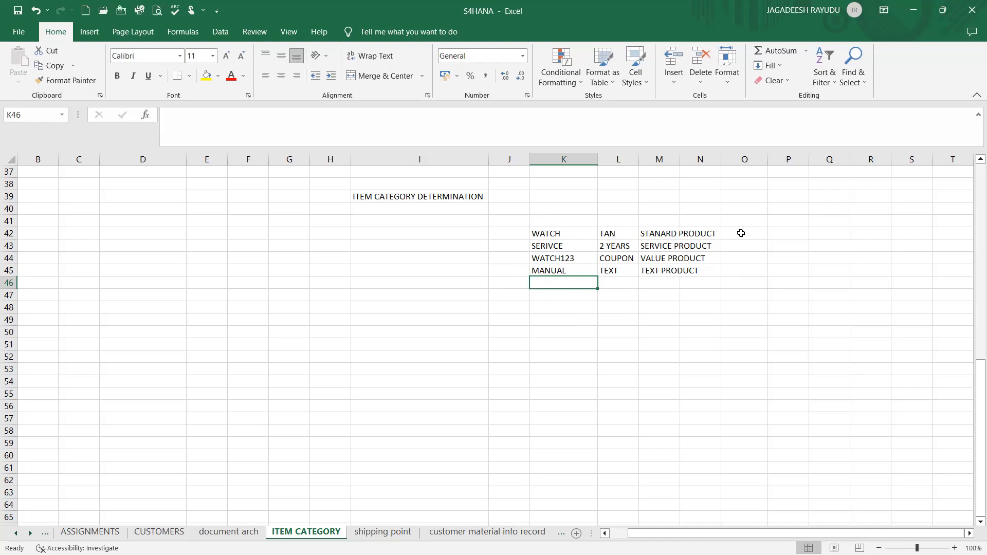
Replace the contents of L43, L44 and L45 with the item categories TAD, TAW and TATX
{"action": "left_click", "coordinate": [624, 236]}
{"action": "left_click", "coordinate": [618, 244]}
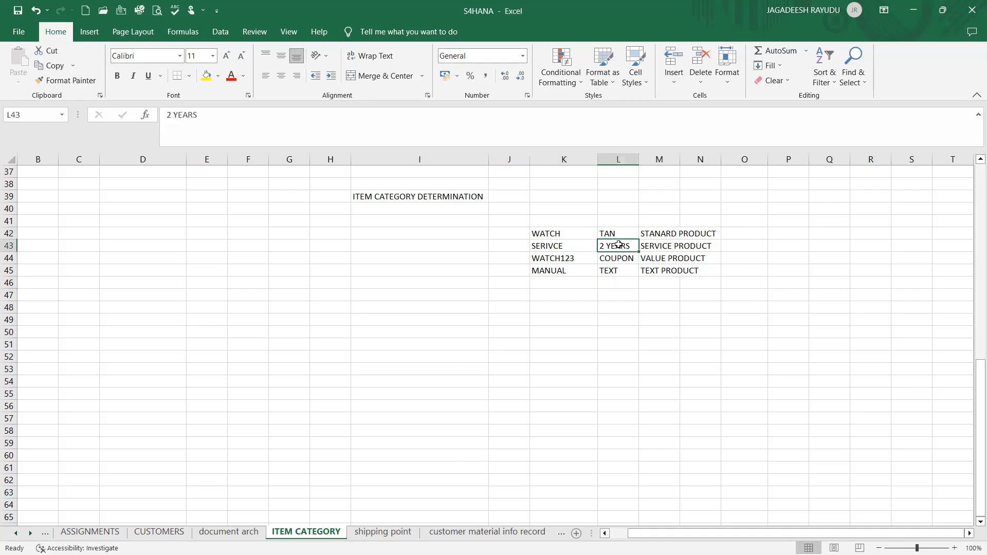
{"action": "type", "text": "DIEN"}
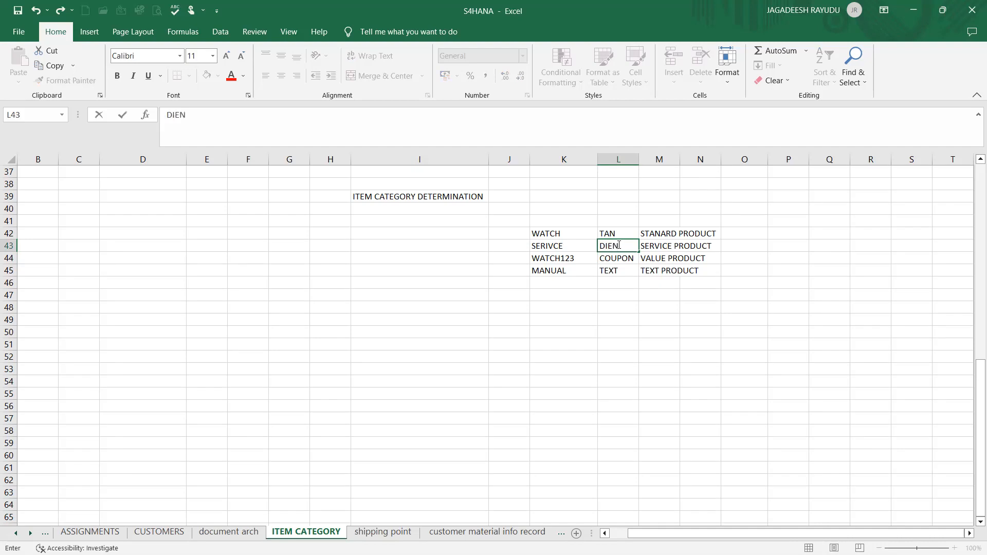
{"action": "key", "text": "BackSpace"}
{"action": "key", "text": "BackSpace"}
{"action": "key", "text": "BackSpace"}
{"action": "key", "text": "BackSpace"}
{"action": "type", "text": "TAD"}
{"action": "key", "text": "Return"}
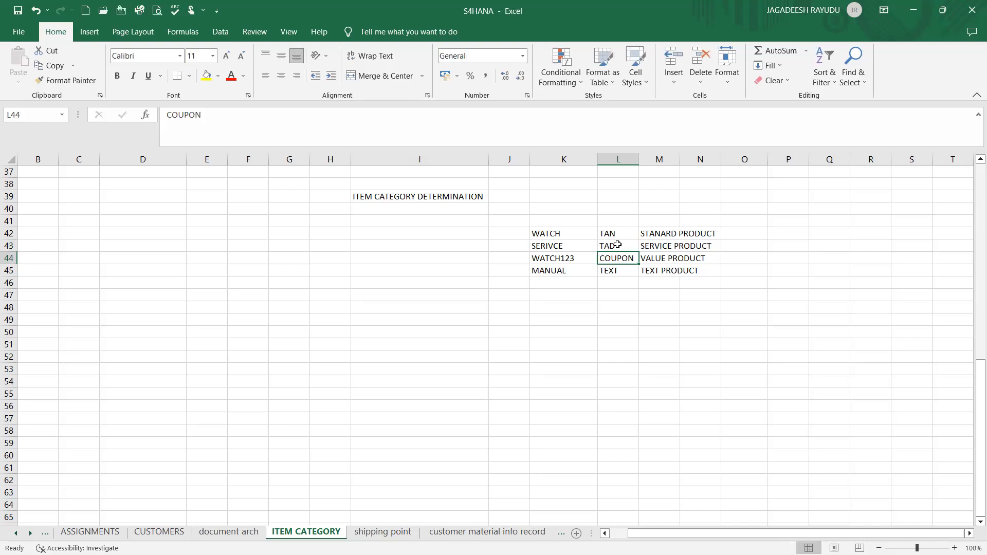
{"action": "type", "text": "TAW"}
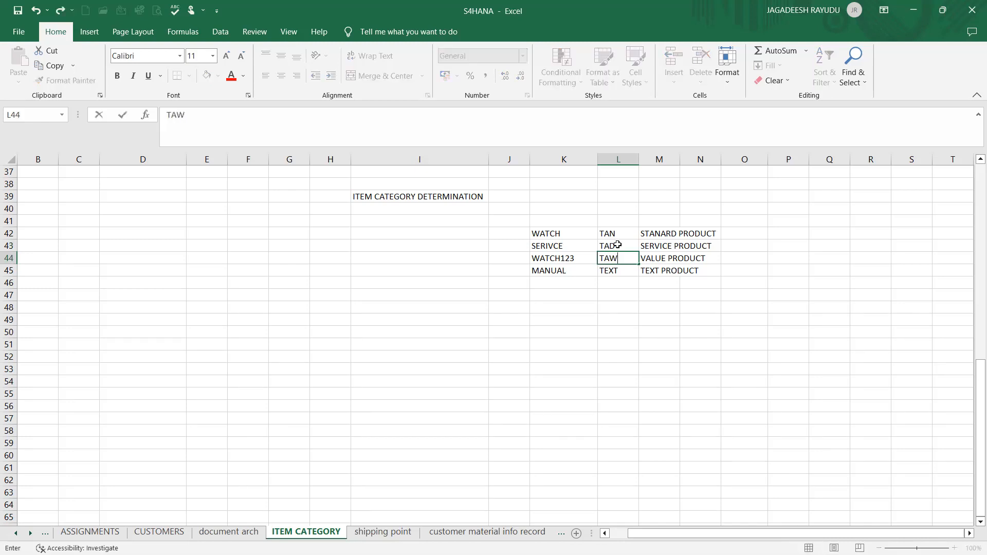
{"action": "key", "text": "Return"}
{"action": "type", "text": "TATX"}
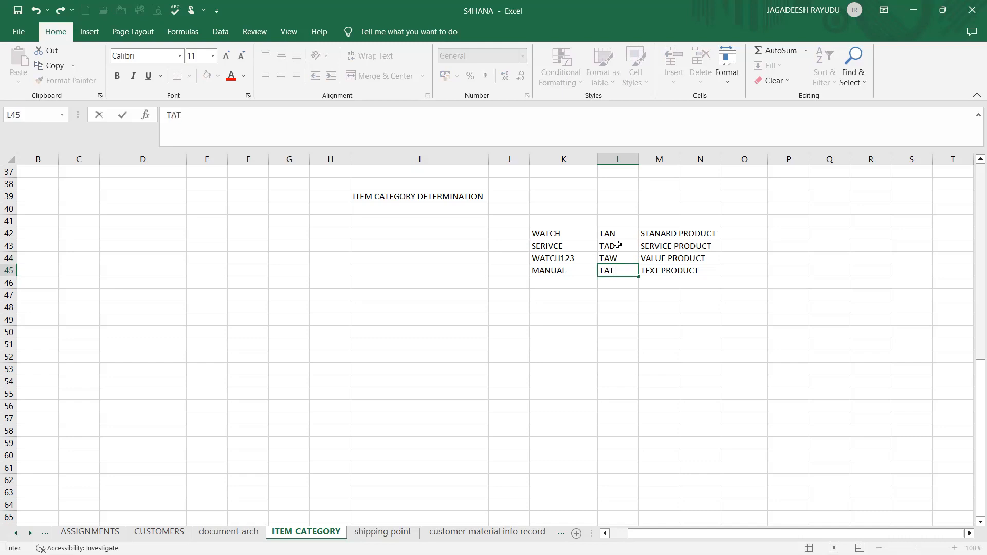
{"action": "key", "text": "Up"}
{"action": "key", "text": "Up"}
{"action": "key", "text": "Up"}
{"action": "key", "text": "Up"}
{"action": "key", "text": "Down"}
{"action": "key", "text": "Down"}
{"action": "key", "text": "Down"}
{"action": "key", "text": "Down"}
{"action": "key", "text": "Left"}
{"action": "key", "text": "Right"}
{"action": "key", "text": "Left"}
{"action": "key", "text": "Up"}
{"action": "key", "text": "Up"}
{"action": "key", "text": "Up"}
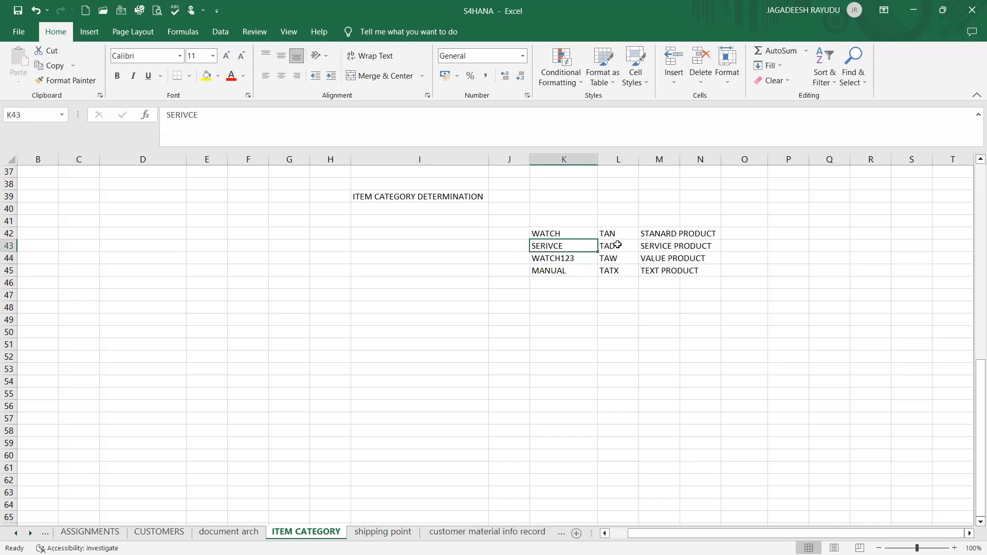
{"action": "key", "text": "Down"}
{"action": "key", "text": "Down"}
{"action": "key", "text": "Down"}
{"action": "key", "text": "Down"}
{"action": "key", "text": "Down"}
{"action": "key", "text": "Down"}
{"action": "key", "text": "Up"}
{"action": "key", "text": "Right"}
{"action": "key", "text": "Up"}
{"action": "key", "text": "Up"}
{"action": "key", "text": "Up"}
{"action": "key", "text": "Up"}
{"action": "key", "text": "Up"}
{"action": "key", "text": "Down"}
{"action": "key", "text": "Down"}
{"action": "key", "text": "Up"}
{"action": "key", "text": "Up"}
{"action": "key", "text": "Up"}
{"action": "key", "text": "Up"}
{"action": "key", "text": "Down"}
{"action": "key", "text": "Down"}
{"action": "key", "text": "Down"}
{"action": "key", "text": "Down"}
{"action": "key", "text": "Down"}
{"action": "key", "text": "Up"}
{"action": "key", "text": "Up"}
{"action": "key", "text": "Up"}
{"action": "key", "text": "Up"}
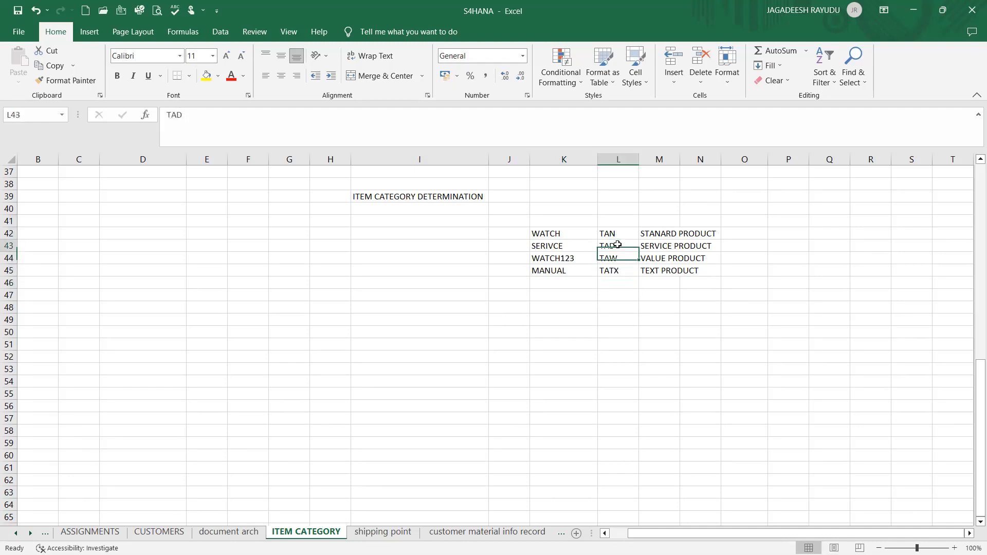
Enter the custom item category MTAN in cell O42, beside the standard product entry
{"action": "key", "text": "Right"}
{"action": "key", "text": "Right"}
{"action": "key", "text": "Right"}
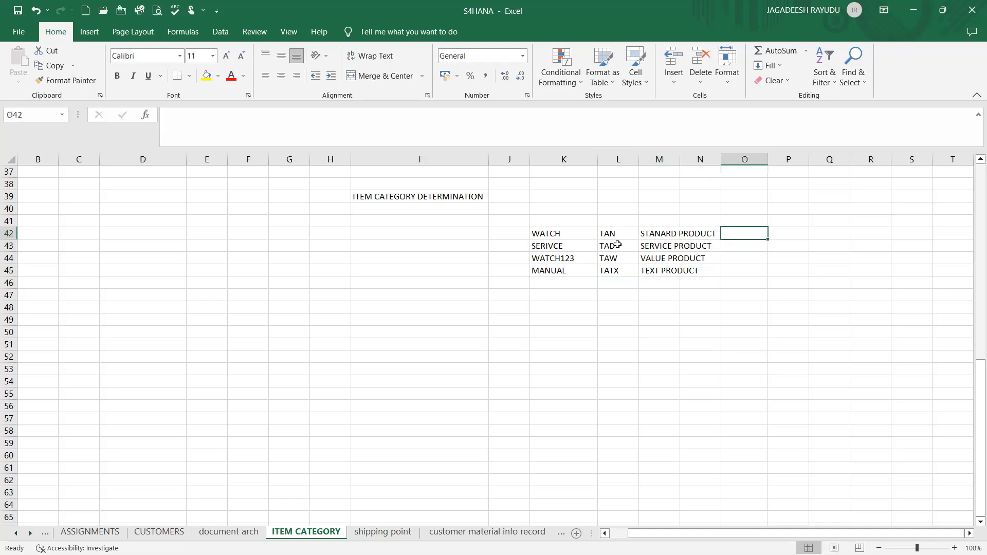
{"action": "type", "text": "MATAIN"}
{"action": "key", "text": "BackSpace"}
{"action": "key", "text": "BackSpace"}
{"action": "key", "text": "BackSpace"}
{"action": "key", "text": "BackSpace"}
{"action": "key", "text": "BackSpace"}
{"action": "type", "text": "TAN"}
{"action": "key", "text": "Return"}
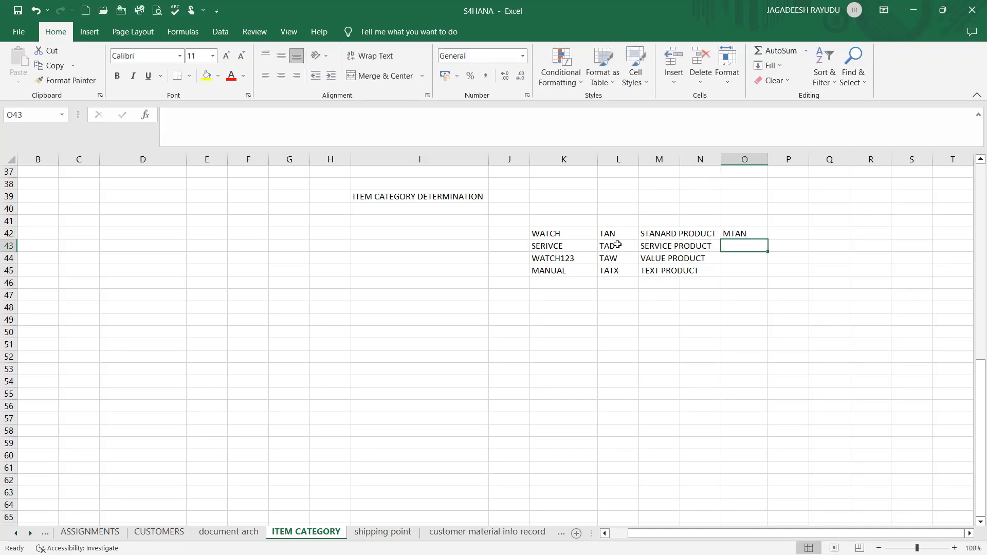
Extend row 42 with 1111 in cell P42 and ZPAN in cell Q42
{"action": "key", "text": "Up"}
{"action": "key", "text": "Right"}
{"action": "type", "text": "1111"}
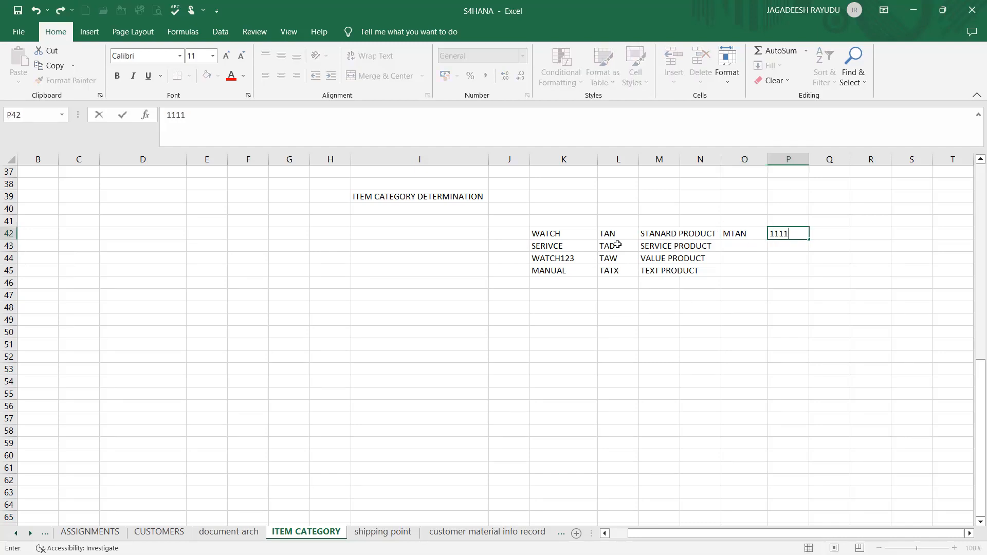
{"action": "key", "text": "Return"}
{"action": "key", "text": "Right"}
{"action": "key", "text": "Right"}
{"action": "key", "text": "Up"}
{"action": "key", "text": "Up"}
{"action": "key", "text": "Left"}
{"action": "key", "text": "Down"}
{"action": "key", "text": "Down"}
{"action": "key", "text": "Up"}
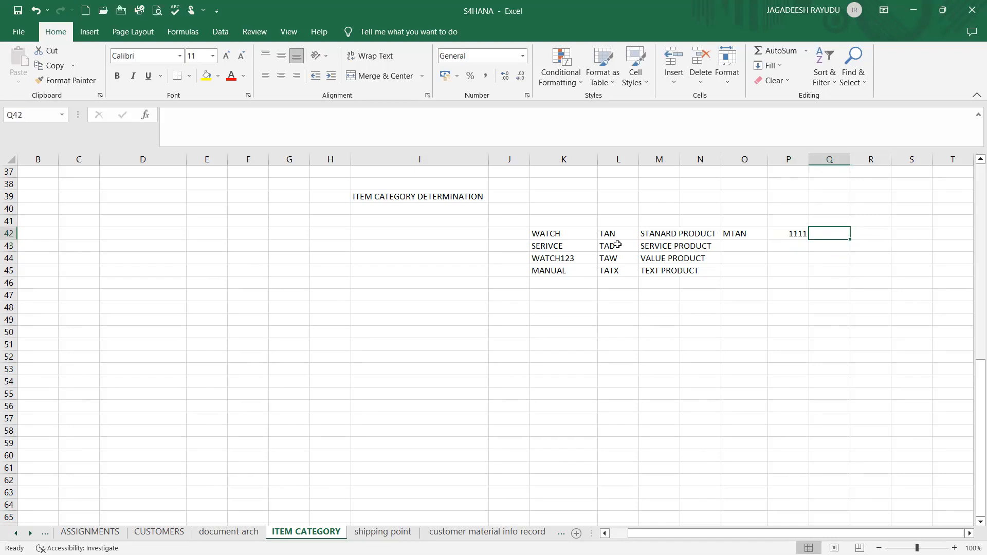
{"action": "type", "text": "ZPAN"}
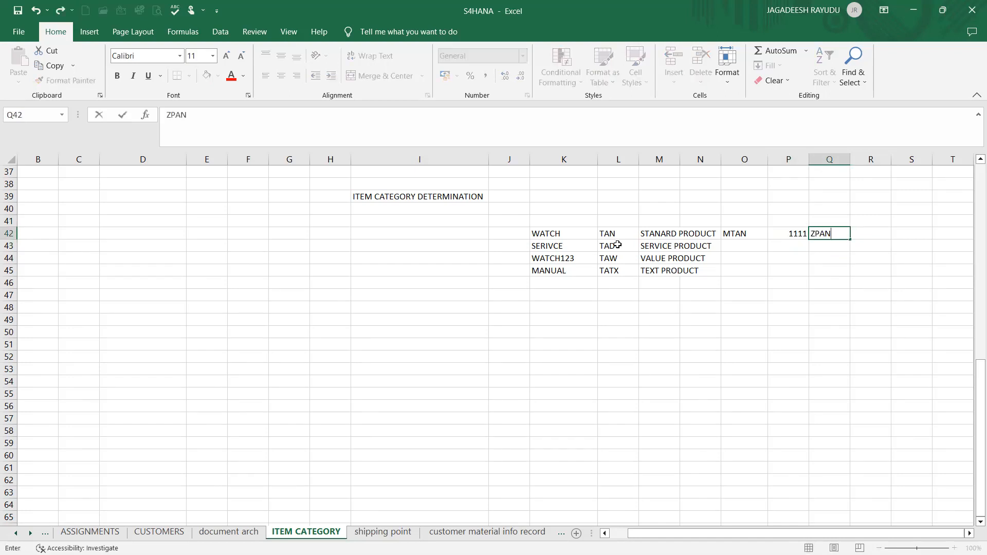
{"action": "key", "text": "Left"}
{"action": "key", "text": "Left"}
{"action": "key", "text": "Left"}
{"action": "key", "text": "Right"}
{"action": "key", "text": "Right"}
{"action": "key", "text": "Left"}
{"action": "key", "text": "Left"}
{"action": "key", "text": "Left"}
{"action": "key", "text": "Left"}
{"action": "key", "text": "Right"}
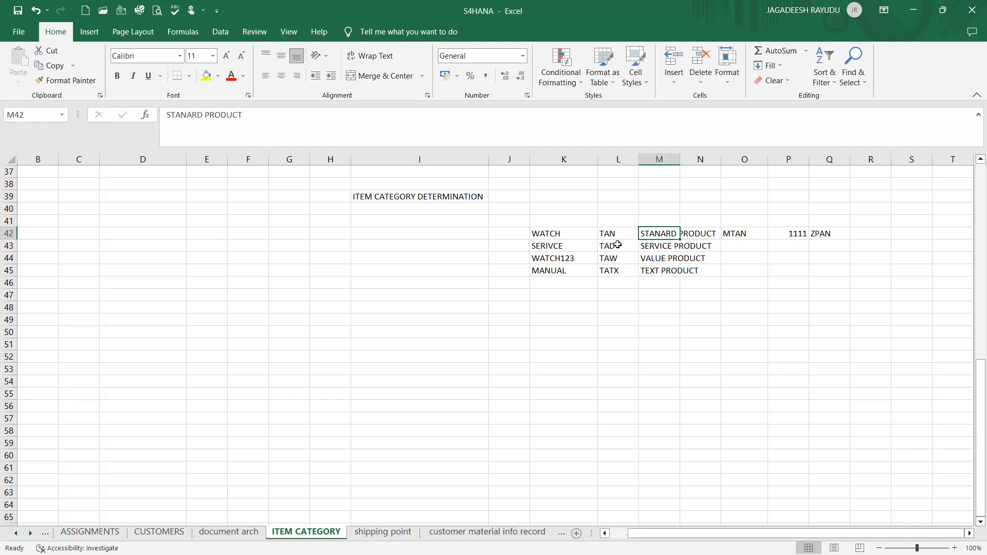
Review the item categories TAN, TAD, TAW and TATX alongside their product types in rows 42 to 45
{"action": "key", "text": "Down"}
{"action": "key", "text": "Down"}
{"action": "key", "text": "Down"}
{"action": "key", "text": "Down"}
{"action": "key", "text": "Up"}
{"action": "key", "text": "Up"}
{"action": "key", "text": "Up"}
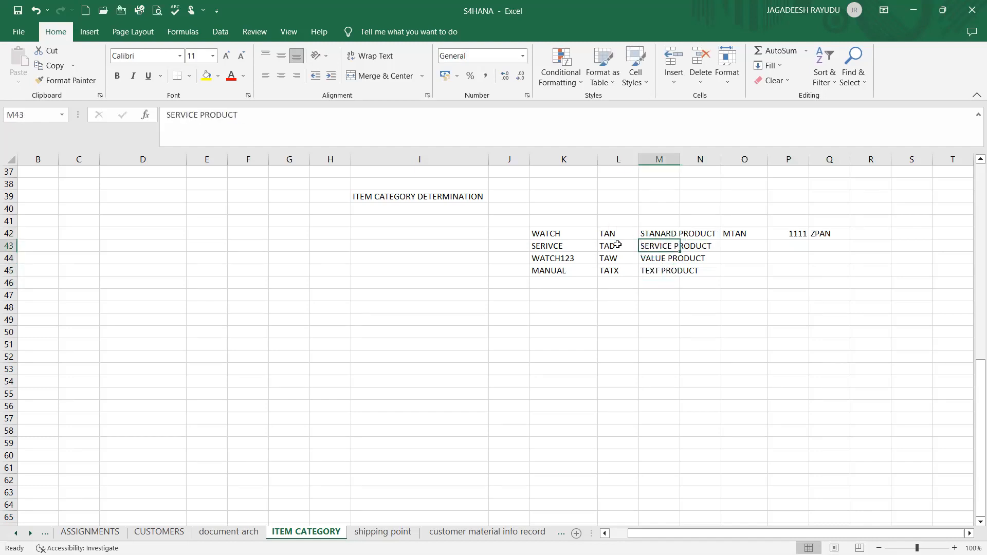
{"action": "key", "text": "Up"}
{"action": "key", "text": "Left"}
{"action": "key", "text": "Down"}
{"action": "key", "text": "Right"}
{"action": "key", "text": "Left"}
{"action": "key", "text": "Down"}
{"action": "key", "text": "Right"}
{"action": "key", "text": "Left"}
{"action": "key", "text": "Down"}
{"action": "key", "text": "Right"}
{"action": "key", "text": "Left"}
{"action": "key", "text": "Up"}
{"action": "key", "text": "Up"}
{"action": "key", "text": "Up"}
{"action": "key", "text": "Up"}
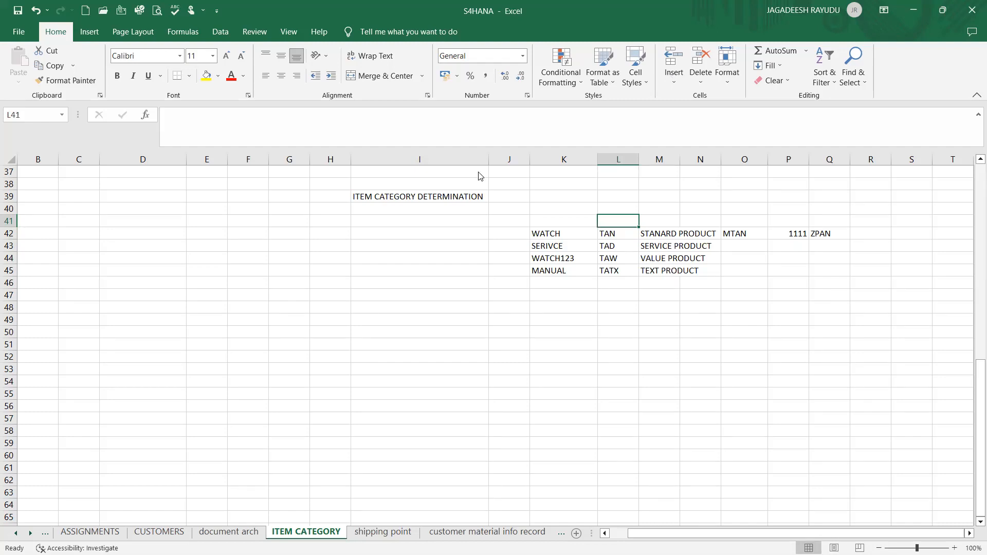
Switch to SAP, leave the item category maintenance view and open the Assign Item Categories activity under Sales Document Item
{"action": "key", "text": "alt+Tab"}
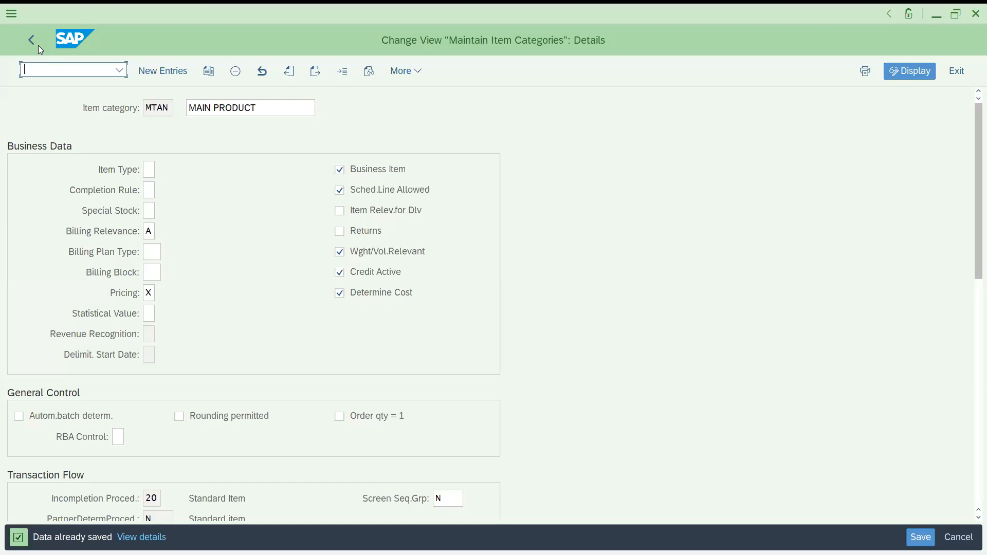
{"action": "left_click", "coordinate": [32, 41]}
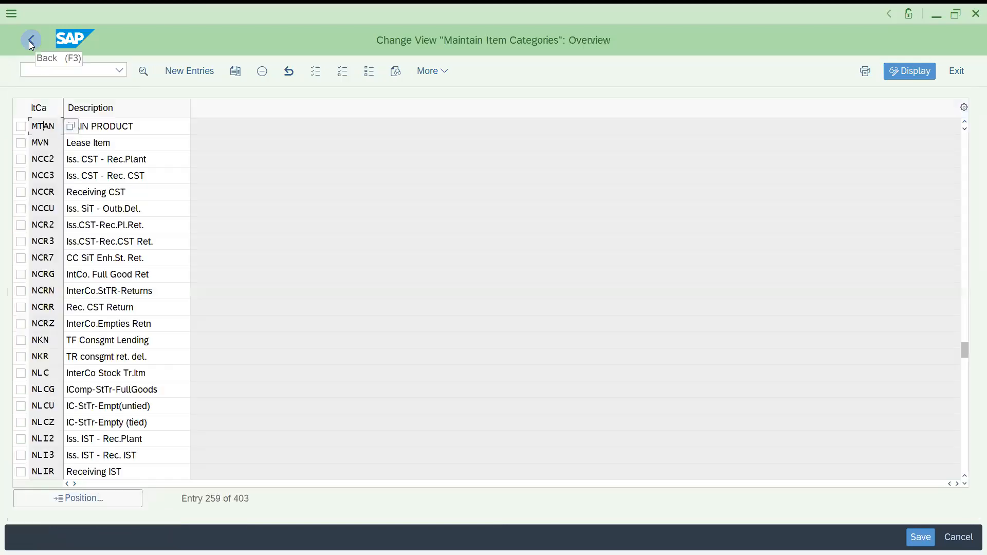
{"action": "left_click", "coordinate": [29, 41]}
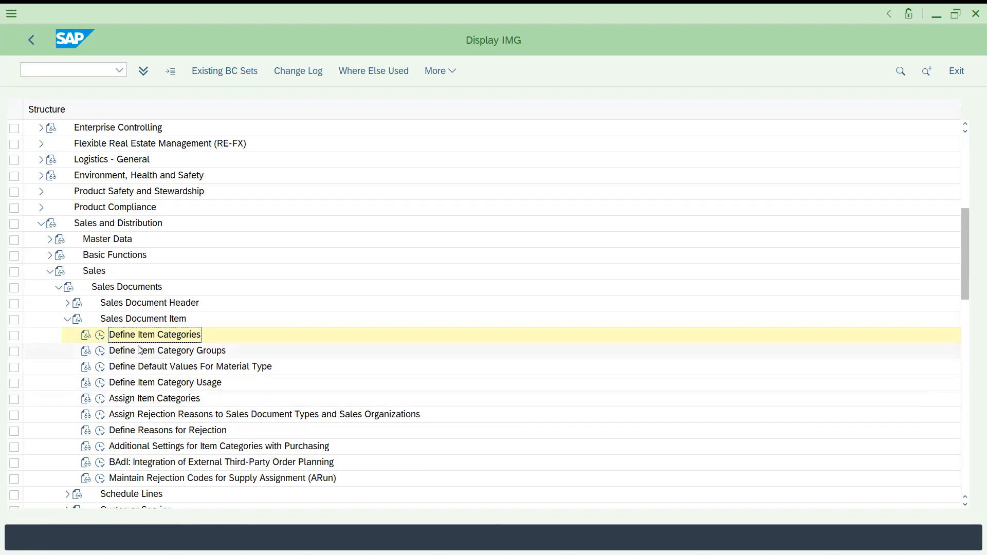
{"action": "left_click", "coordinate": [103, 401]}
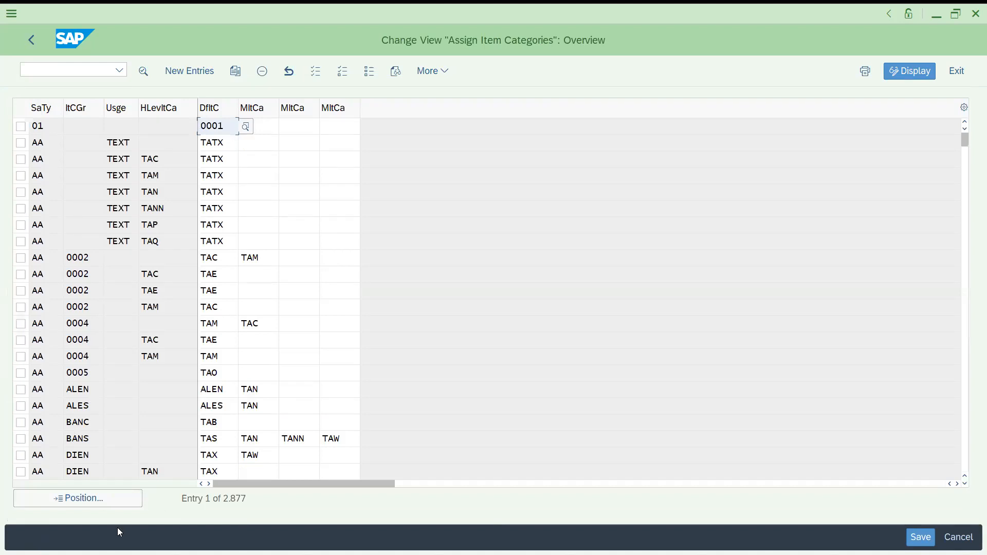
Position the item category assignment list at sales document type DOR and examine its NORM entry
{"action": "left_click", "coordinate": [118, 500]}
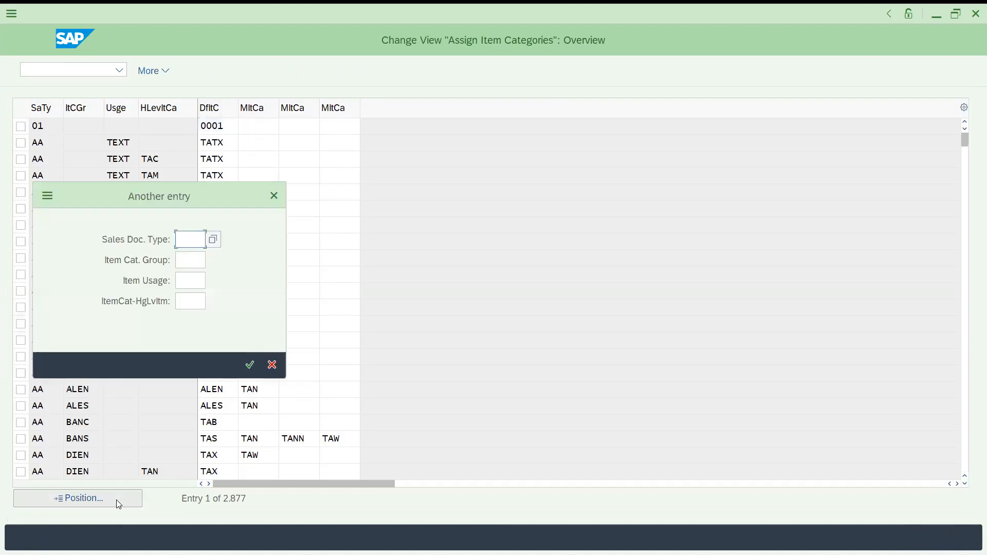
{"action": "type", "text": "DOR"}
{"action": "key", "text": "Return"}
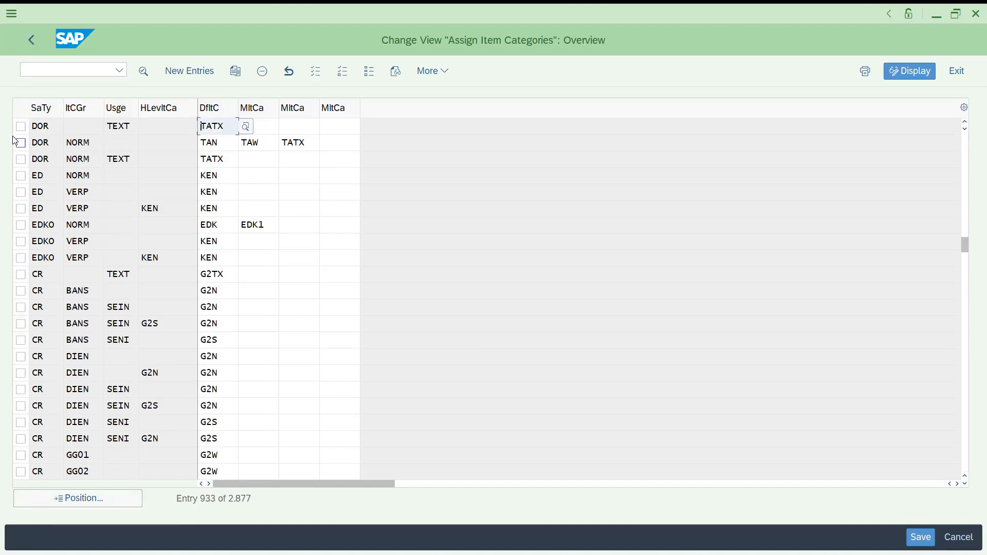
{"action": "left_click", "coordinate": [21, 143]}
{"action": "left_click", "coordinate": [20, 143]}
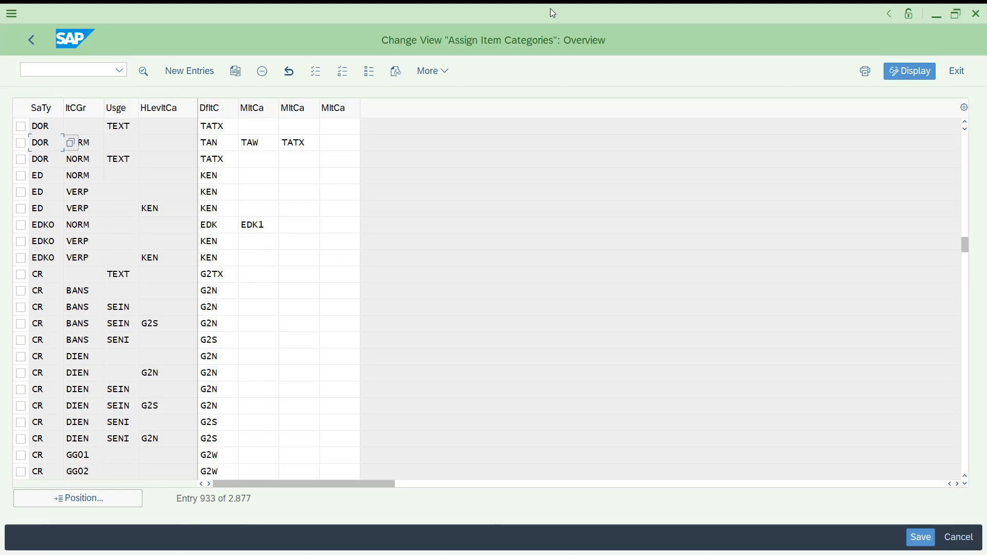
Switch to the Excel sheet and enter WHERE in H49, DOC TYPE in H50 and DOR in H51
{"action": "key", "text": "alt+Tab"}
{"action": "left_click", "coordinate": [323, 315]}
{"action": "type", "text": "WHERE"}
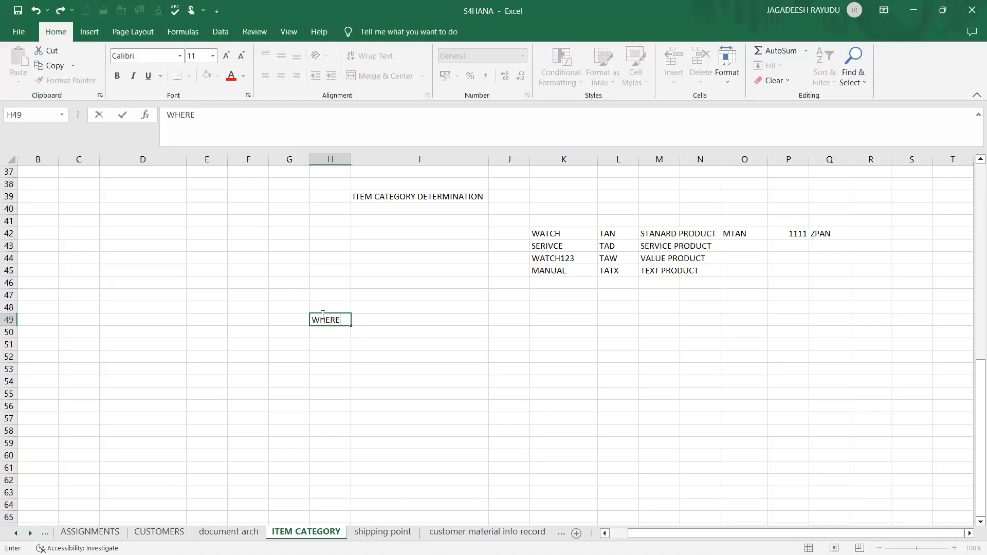
{"action": "key", "text": "Return"}
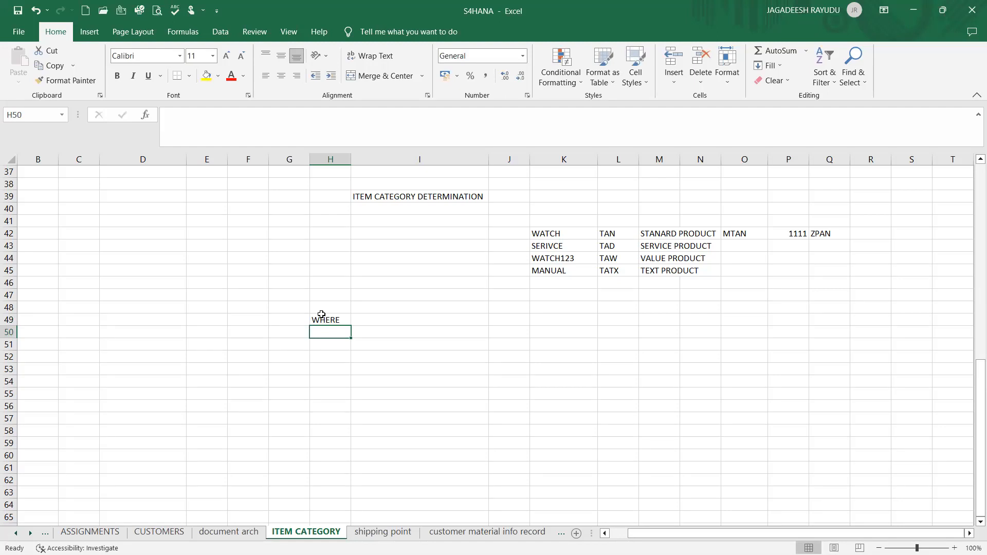
{"action": "type", "text": "DOC TYPE"}
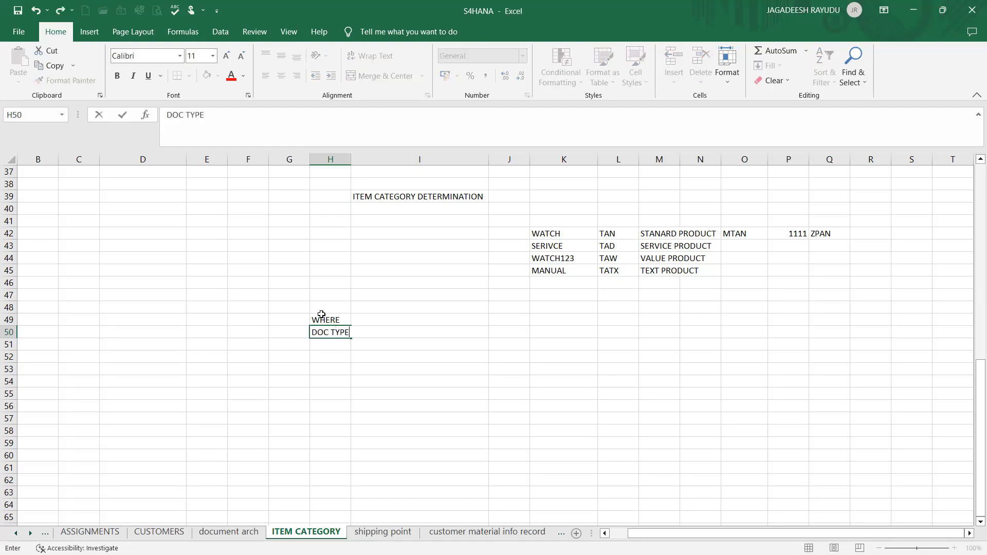
{"action": "left_click", "coordinate": [407, 321]}
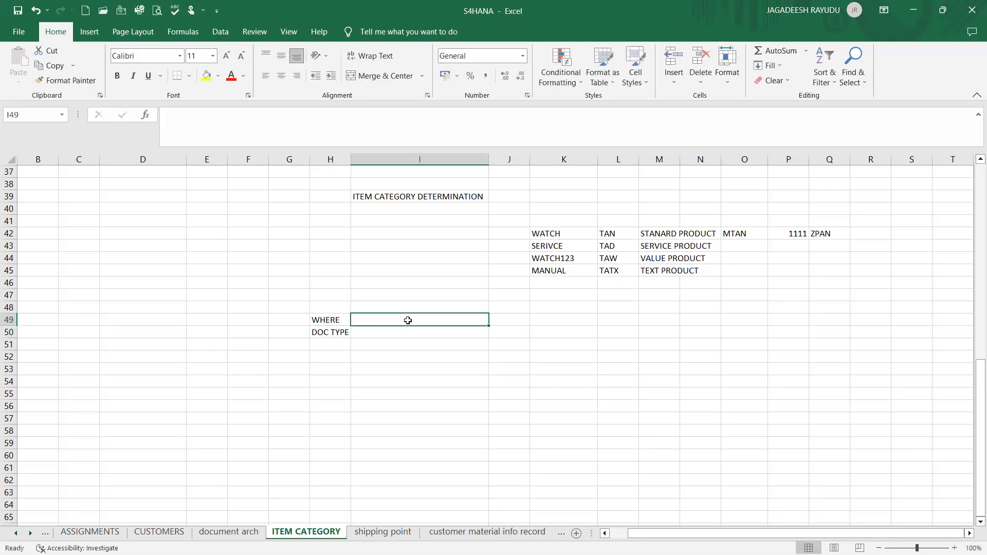
{"action": "left_click", "coordinate": [332, 345]}
{"action": "type", "text": "DOR"}
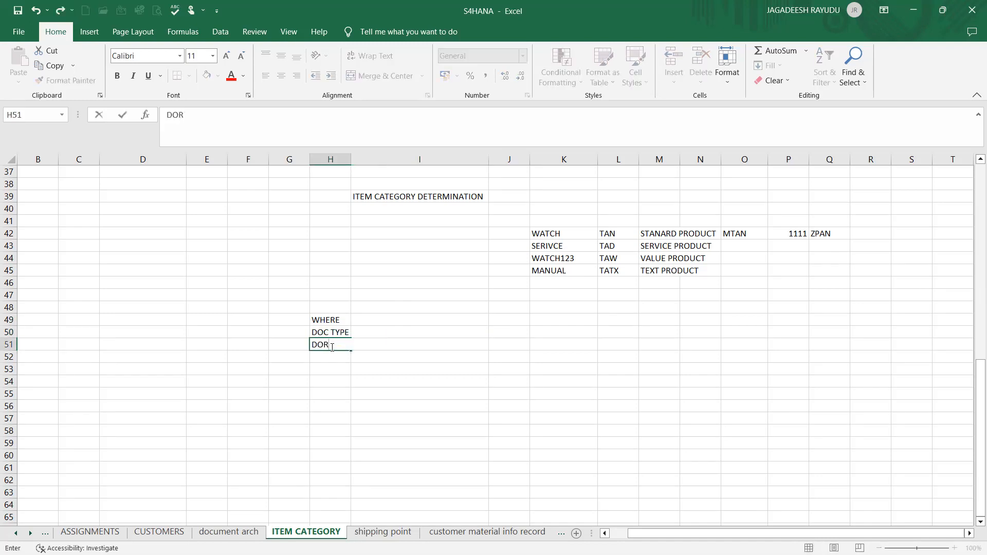
{"action": "key", "text": "Tab"}
{"action": "key", "text": "Up"}
{"action": "key", "text": "Up"}
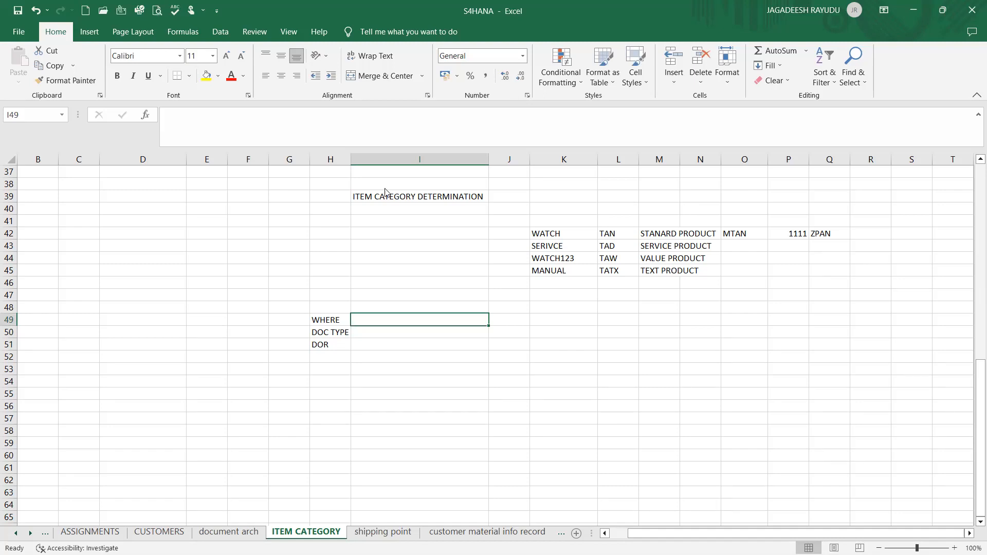
Check the DOR assignments in SAP, and back in Excel enter PIPELINE in D46 and MATERIAL TYPE in E46
{"action": "key", "text": "alt+Tab"}
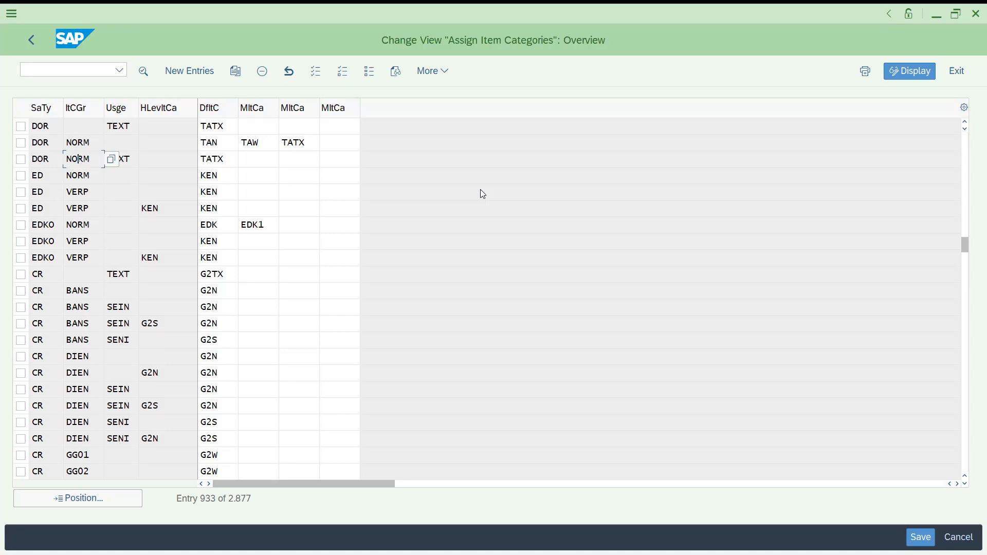
{"action": "key", "text": "alt+Tab"}
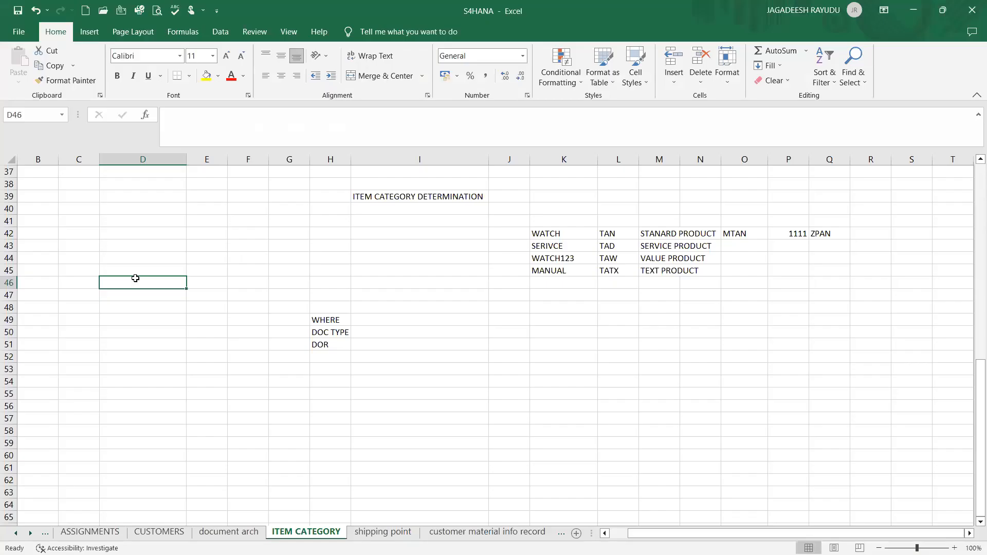
{"action": "type", "text": "P"}
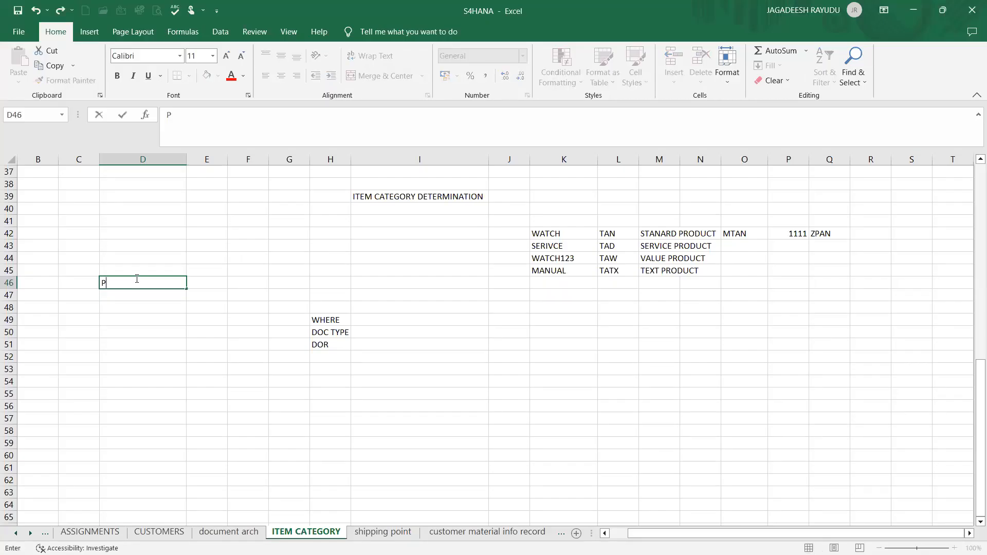
{"action": "type", "text": "IPELINE"}
{"action": "key", "text": "Tab"}
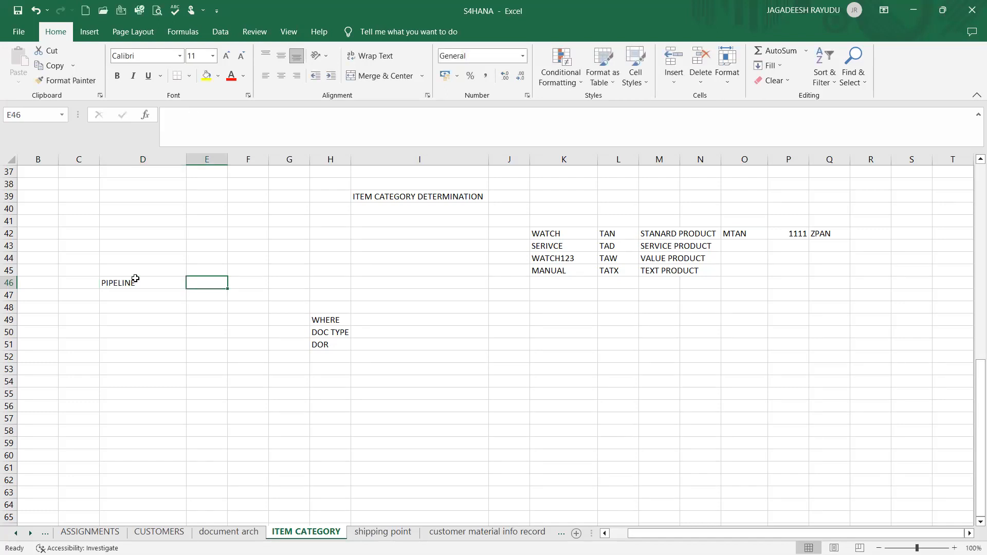
{"action": "type", "text": "MATER"}
{"action": "key", "text": "BackSpace"}
{"action": "key", "text": "BackSpace"}
{"action": "type", "text": "ERIAL"}
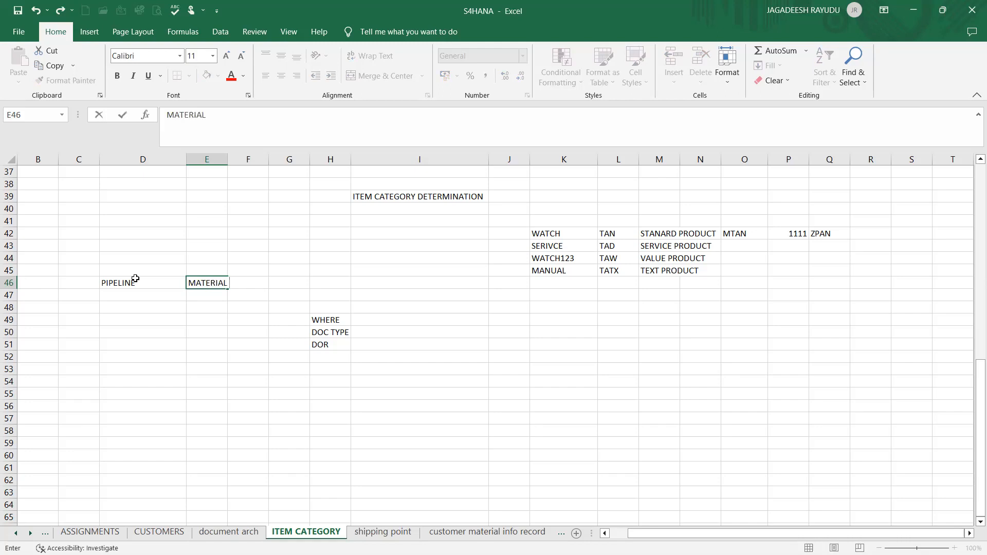
{"action": "type", "text": " TYEP"}
{"action": "key", "text": "BackSpace"}
{"action": "key", "text": "BackSpace"}
{"action": "type", "text": "PE"}
{"action": "left_click", "coordinate": [123, 297]}
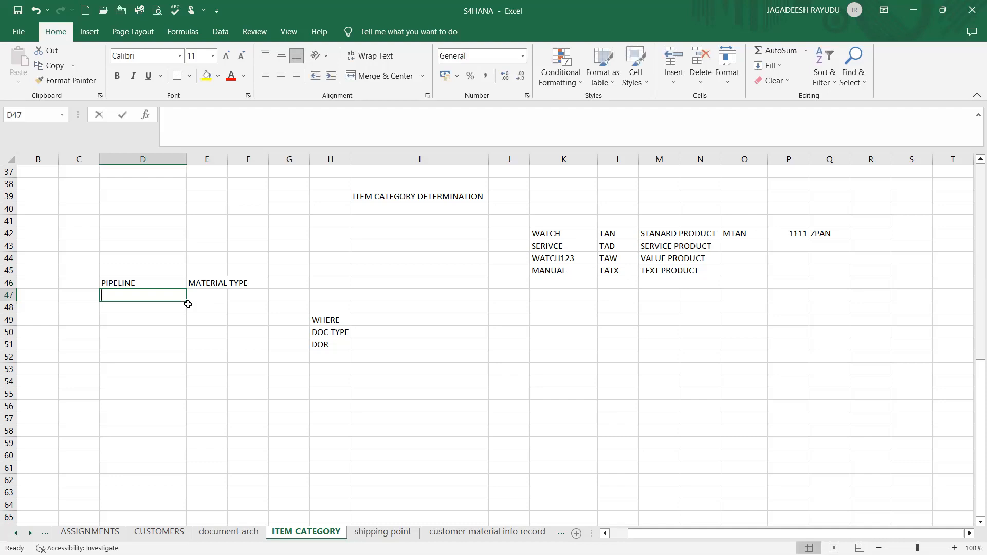
Enter SERVICE in cell D47 and MATERIAL TYPE beside it in E47
{"action": "type", "text": "SEREIVE"}
{"action": "key", "text": "BackSpace"}
{"action": "key", "text": "BackSpace"}
{"action": "key", "text": "BackSpace"}
{"action": "key", "text": "BackSpace"}
{"action": "type", "text": "VICE"}
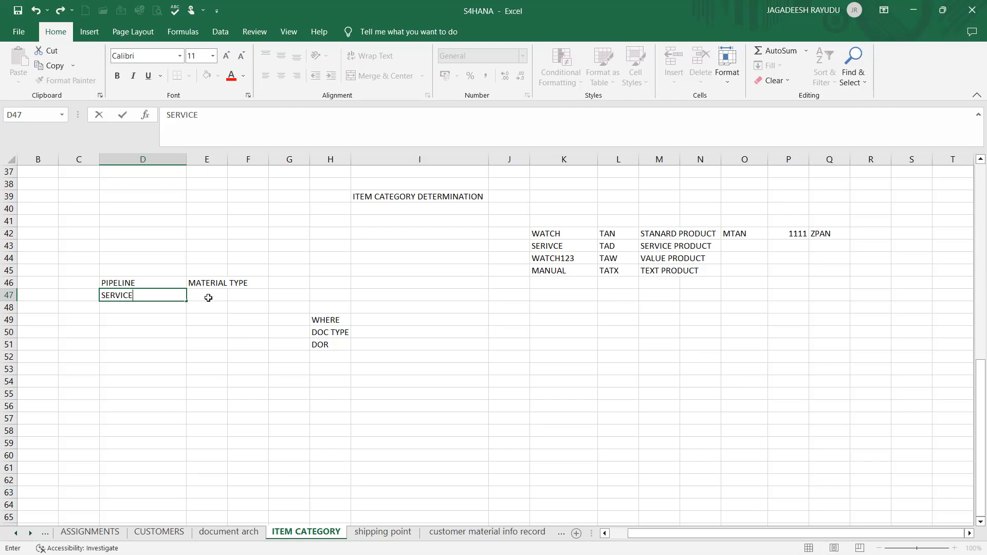
{"action": "left_click", "coordinate": [209, 297]}
{"action": "type", "text": "MA"}
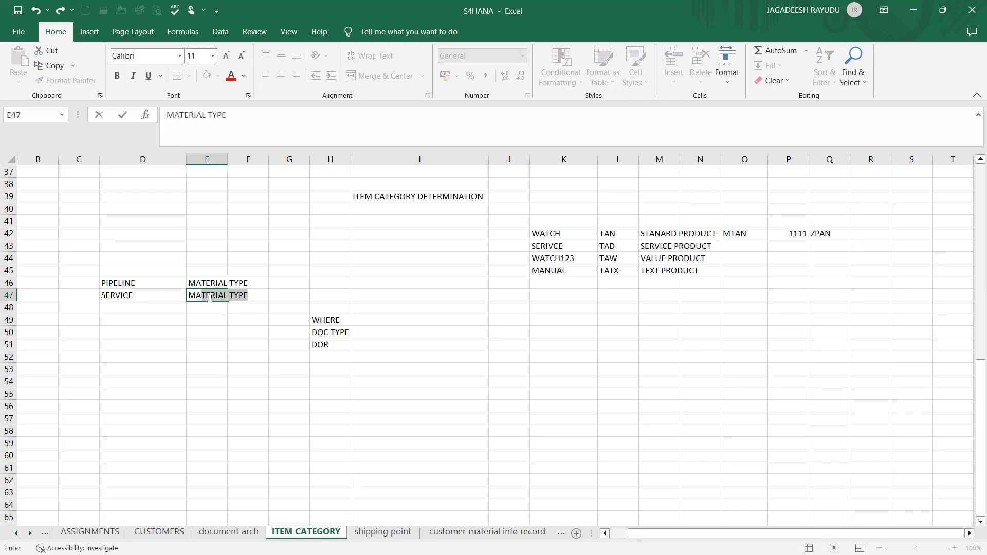
Enter TRADING GOODS in cell D48 and MATERIAL TYPE beside it in E48
{"action": "left_click", "coordinate": [129, 306]}
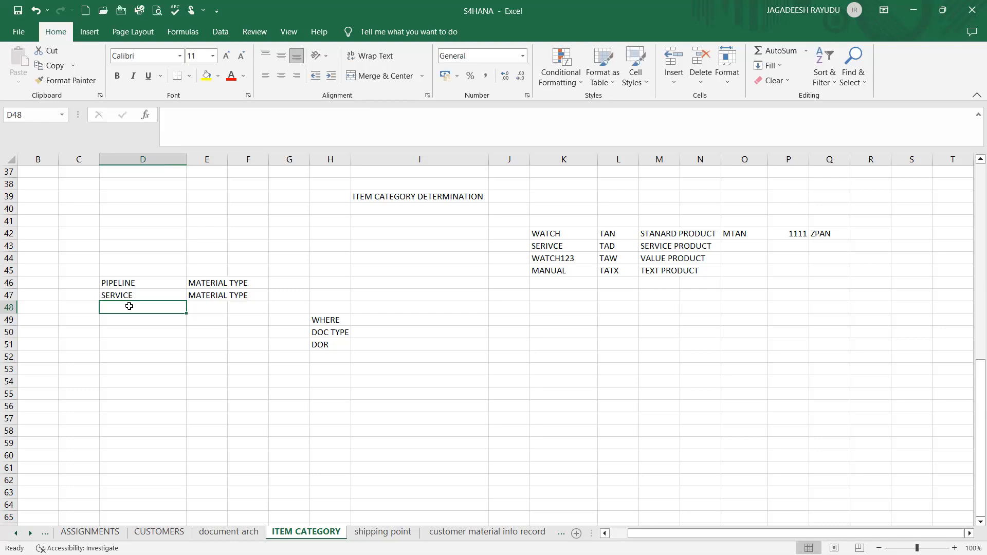
{"action": "type", "text": "TRADING"}
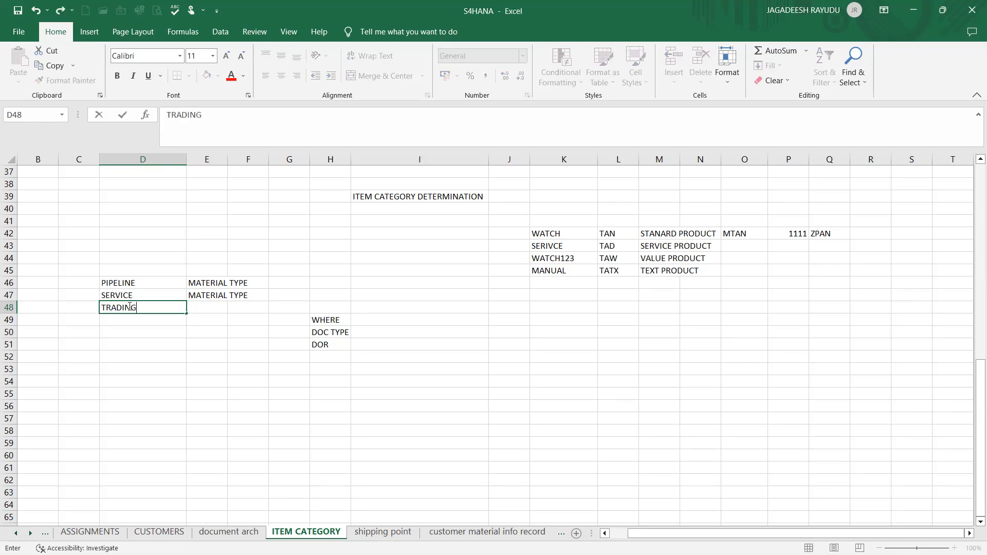
{"action": "type", "text": " GOODS"}
{"action": "left_click", "coordinate": [201, 306]}
{"action": "type", "text": "M"}
{"action": "key", "text": "Left"}
{"action": "key", "text": "Left"}
{"action": "key", "text": "Left"}
{"action": "key", "text": "Right"}
{"action": "key", "text": "Right"}
{"action": "key", "text": "Down"}
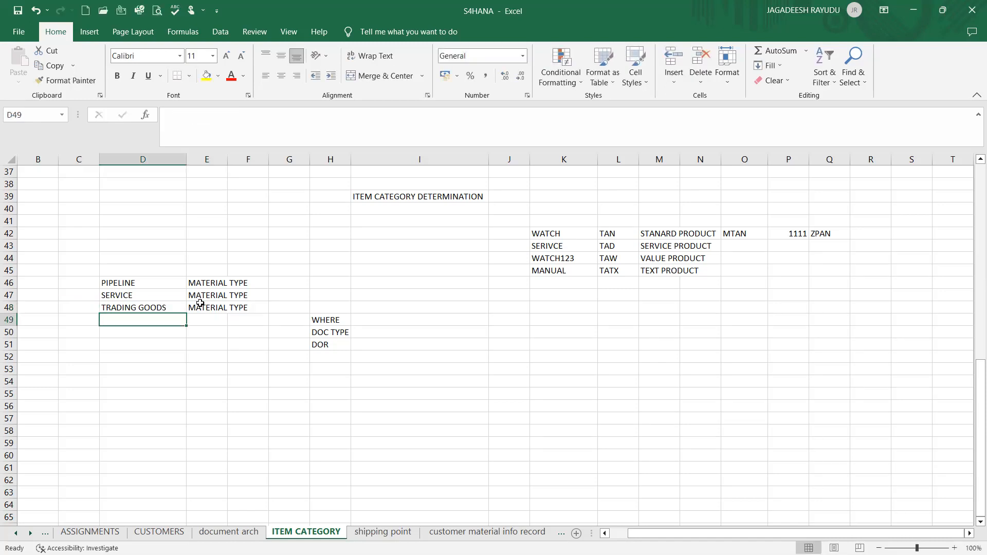
Enter RAW MATERIAL in cell D49 and MATERIAL TYPE beside it in E49
{"action": "type", "text": "RAW M"}
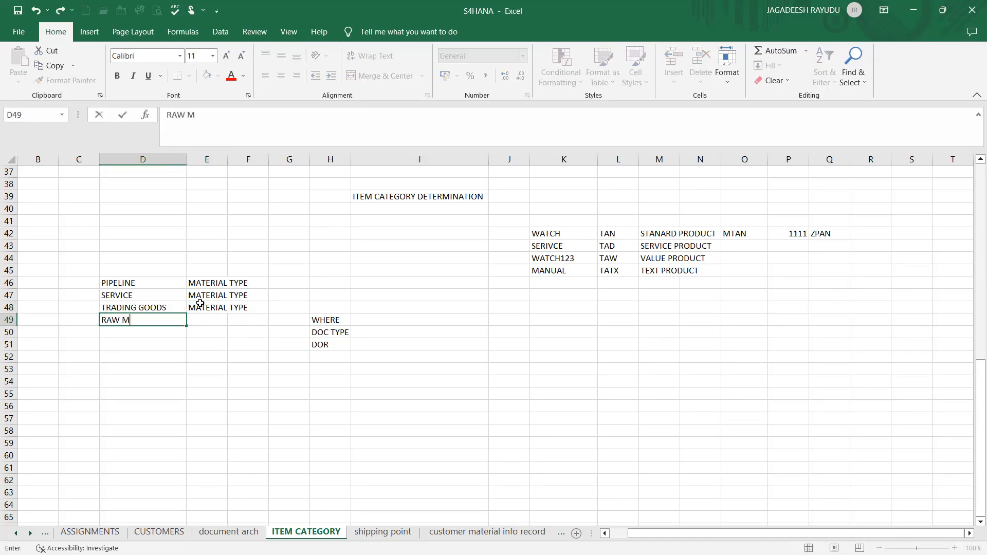
{"action": "type", "text": "ATERIAL"}
{"action": "key", "text": "Tab"}
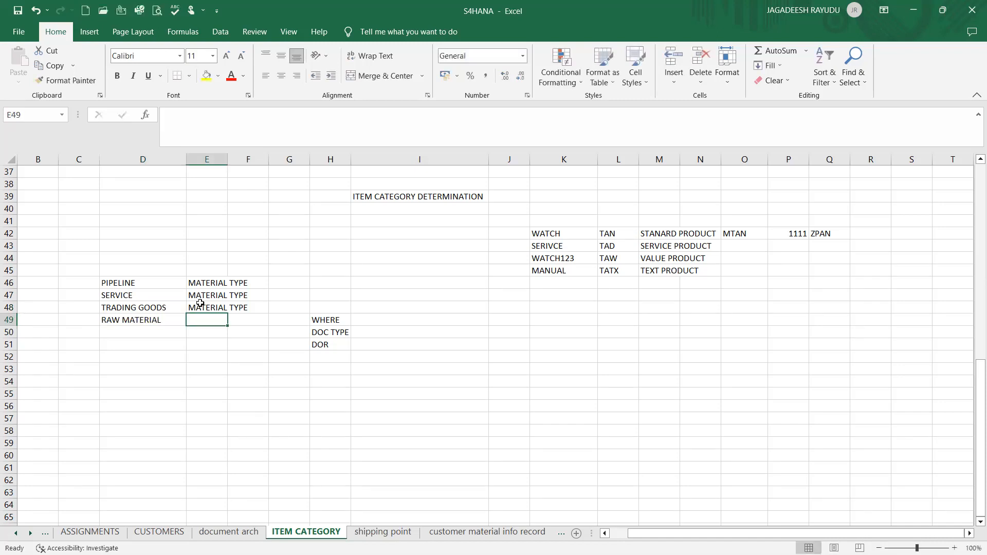
{"action": "type", "text": "MAT"}
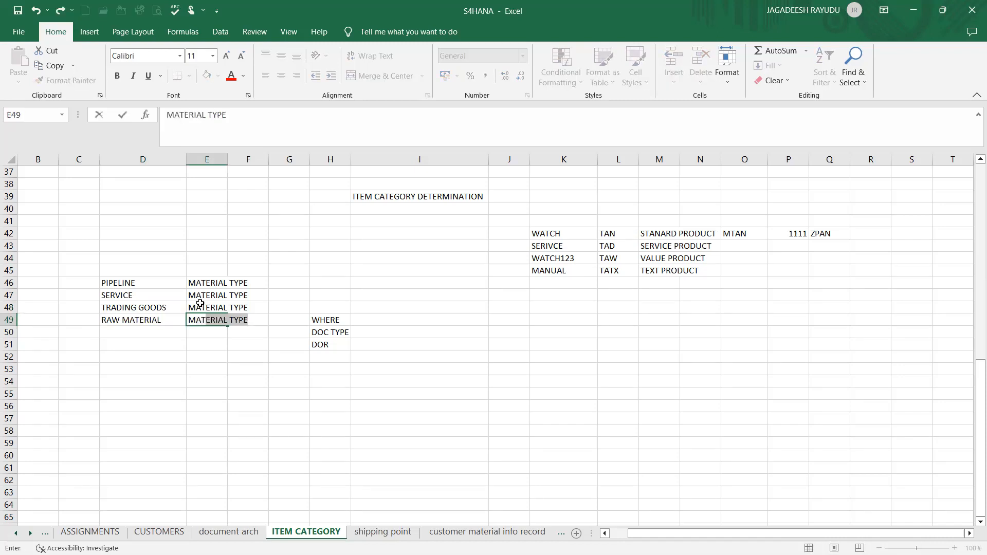
{"action": "key", "text": "Return"}
Enter FINISHED GOODS in cell D50 and MATERIAL TYPE beside it in E50
{"action": "type", "text": "F"}
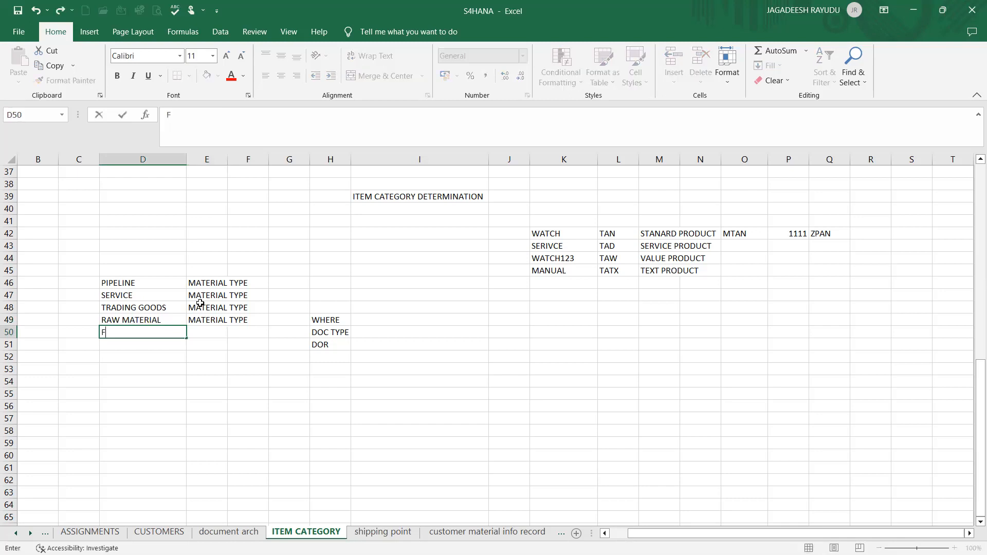
{"action": "type", "text": "INISHED GOODS"}
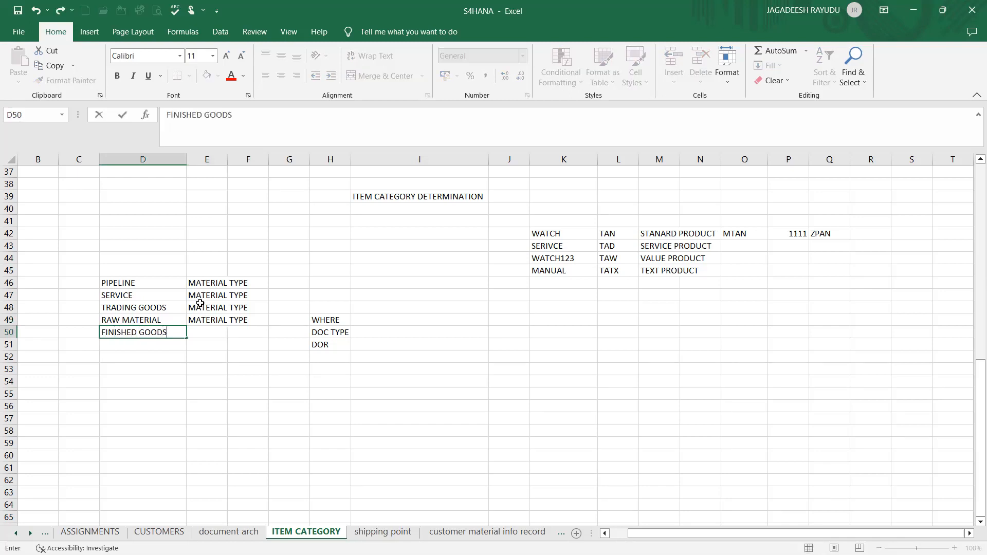
{"action": "key", "text": "Tab"}
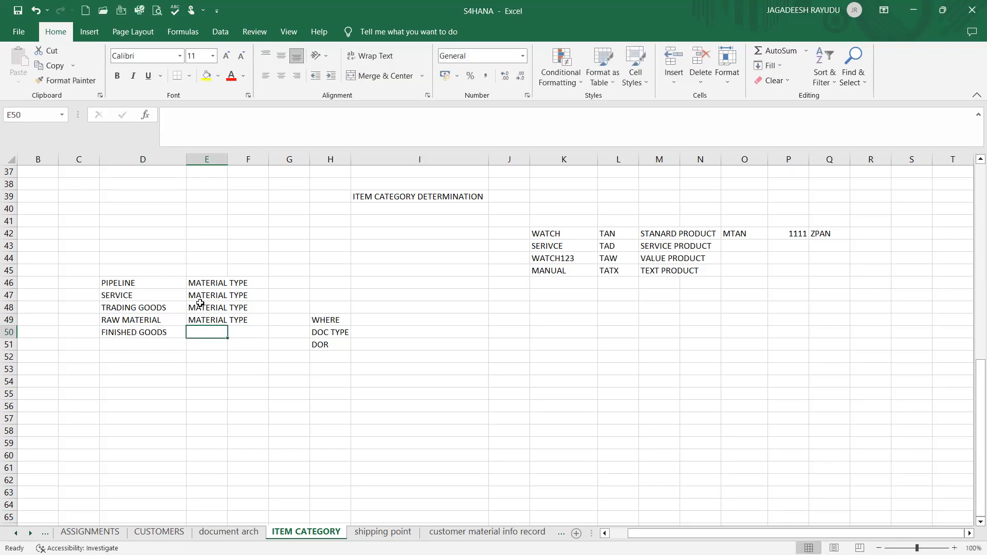
{"action": "type", "text": "MATERIAL"}
{"action": "key", "text": "Return"}
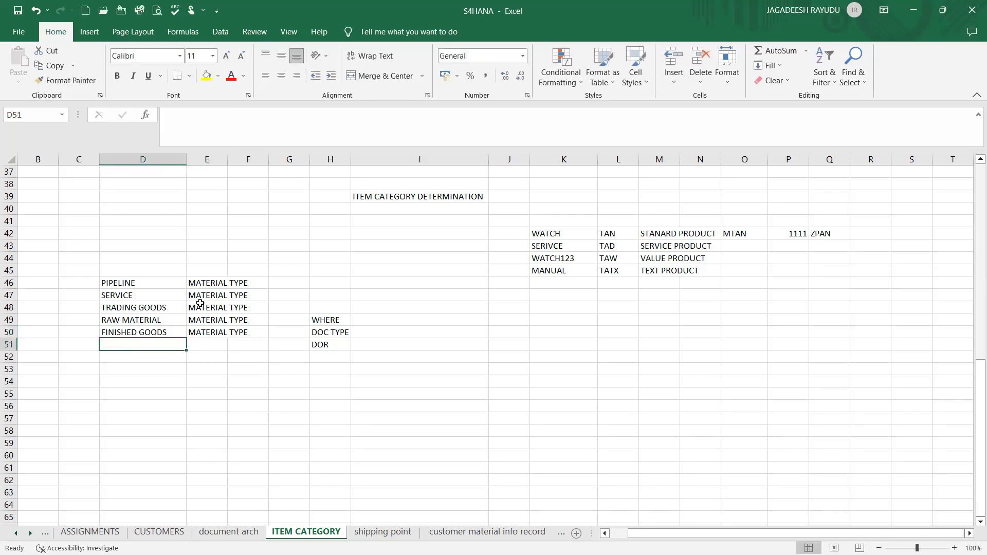
Complete the material type list with PACKING in cell D51 and MATERIAL TYPE in E51
{"action": "type", "text": "PACKING"}
{"action": "key", "text": "Tab"}
{"action": "type", "text": "M"}
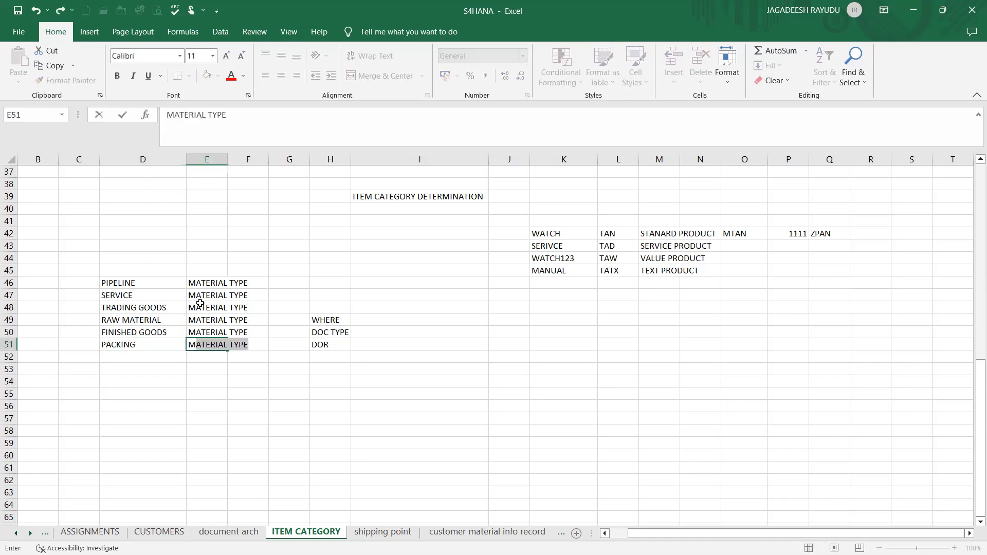
{"action": "key", "text": "Return"}
{"action": "key", "text": "Left"}
{"action": "key", "text": "Left"}
{"action": "key", "text": "Up"}
{"action": "key", "text": "Up"}
{"action": "key", "text": "Up"}
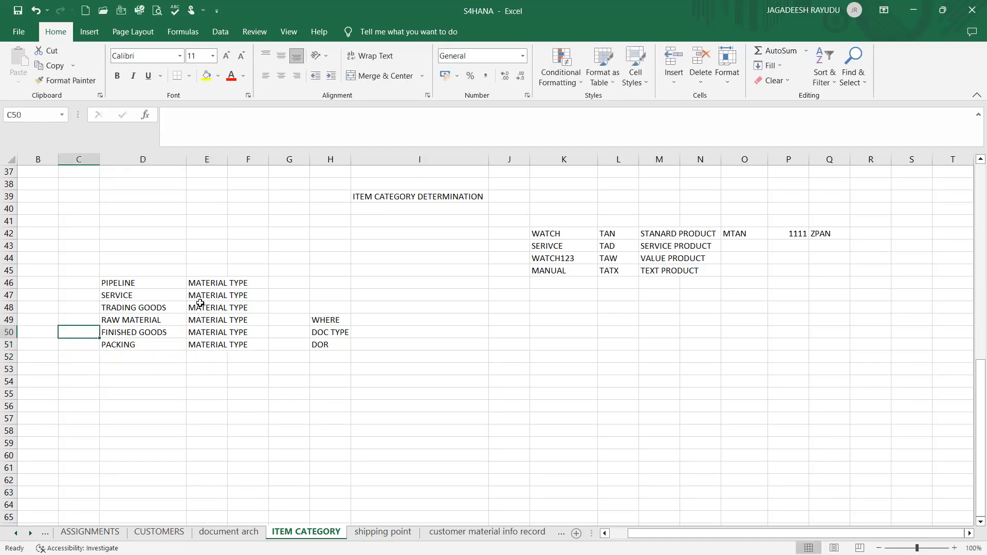
{"action": "key", "text": "Right"}
{"action": "key", "text": "Right"}
{"action": "key", "text": "Up"}
{"action": "key", "text": "Up"}
{"action": "key", "text": "Up"}
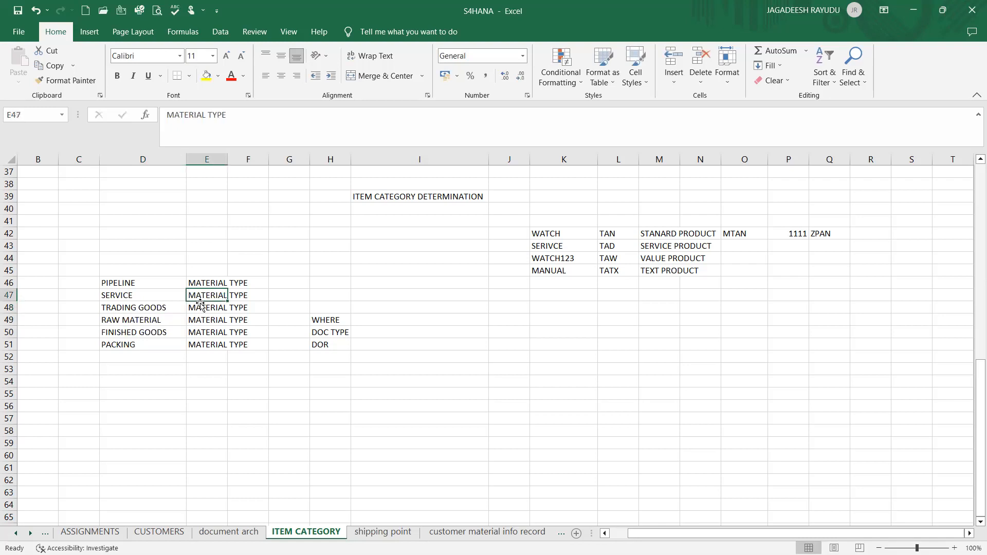
{"action": "key", "text": "Left"}
{"action": "key", "text": "Down"}
{"action": "key", "text": "Down"}
{"action": "key", "text": "Down"}
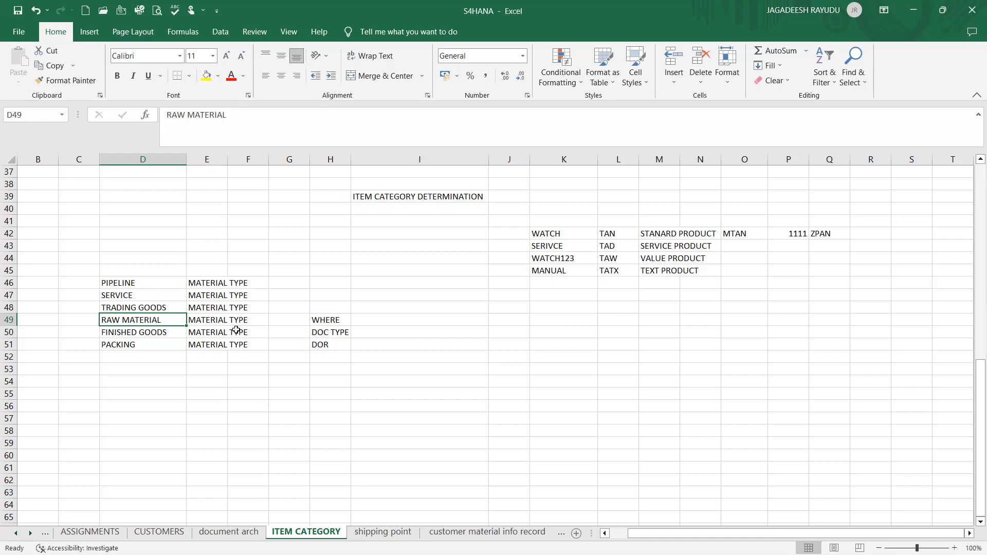
Switch to SAP and open the Change Material transaction in a new session
{"action": "key", "text": "alt+Tab"}
{"action": "type", "text": "/OMM0"}
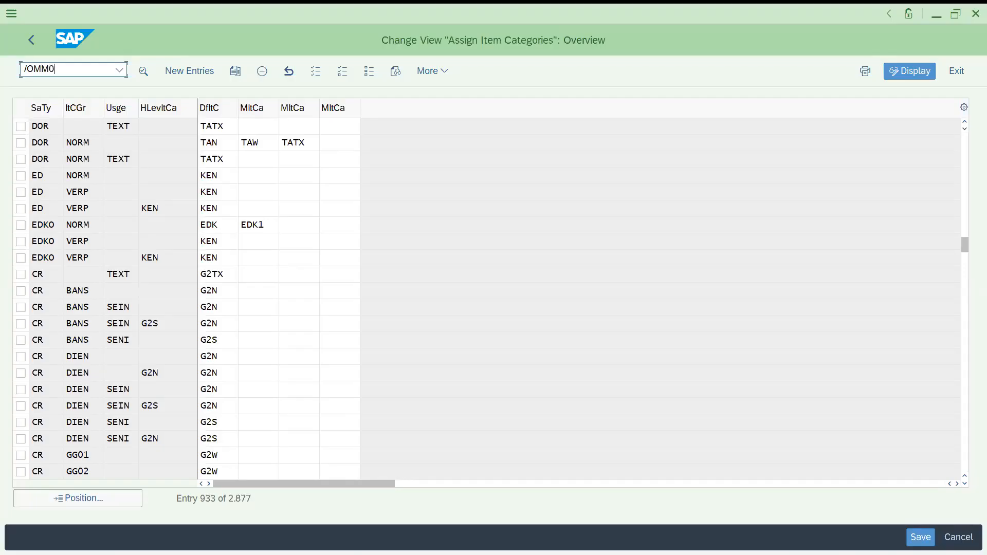
{"action": "key", "text": "Return"}
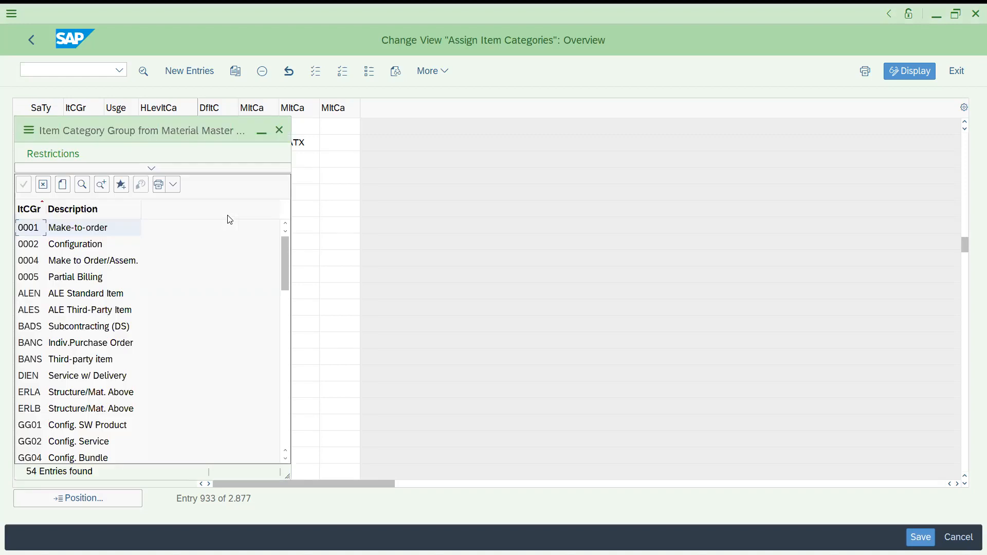
Examine the available item category groups from the material master in the value list, down to its last entries, and close the list
{"action": "left_click", "coordinate": [98, 232]}
{"action": "left_click_drag", "start_coordinate": [286, 288], "coordinate": [284, 446]}
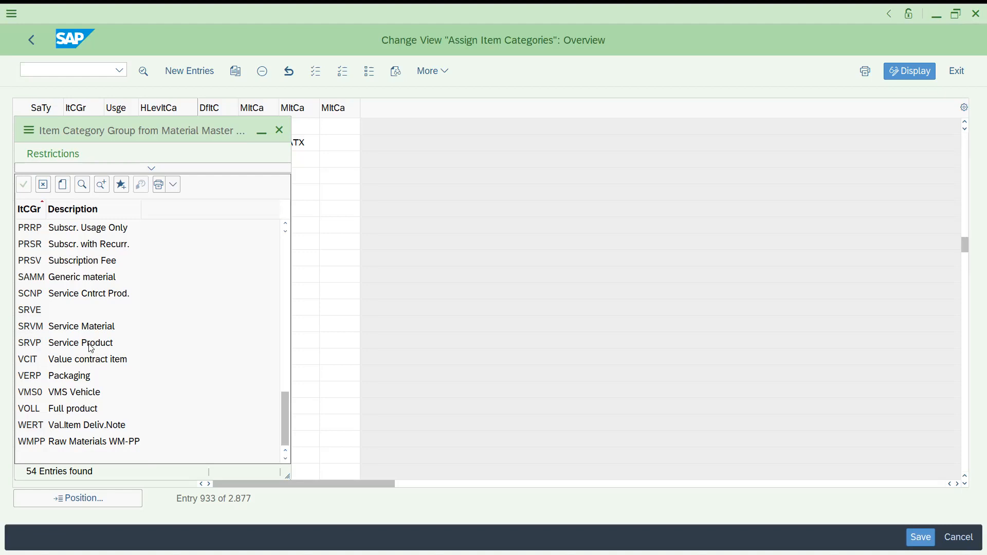
{"action": "left_click", "coordinate": [287, 249]}
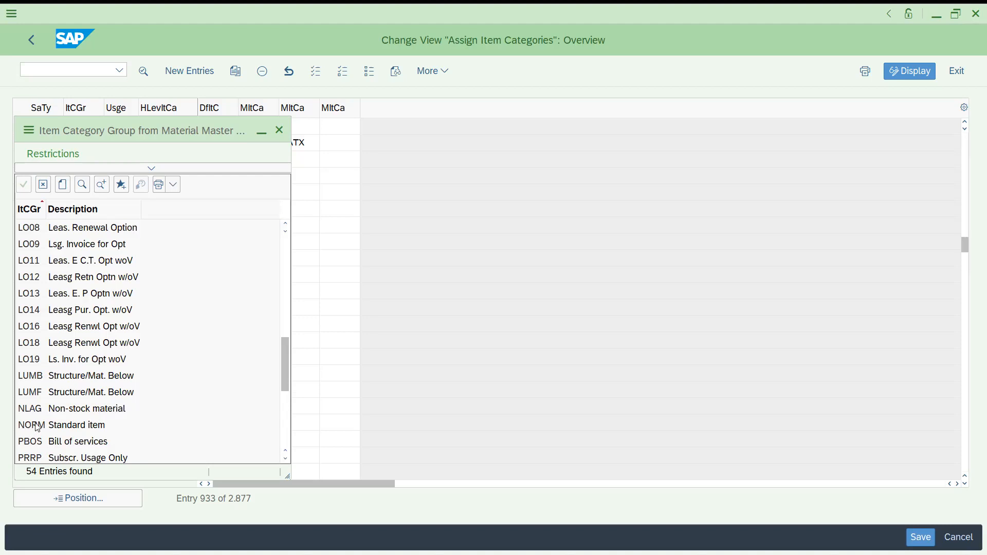
{"action": "left_click", "coordinate": [284, 432]}
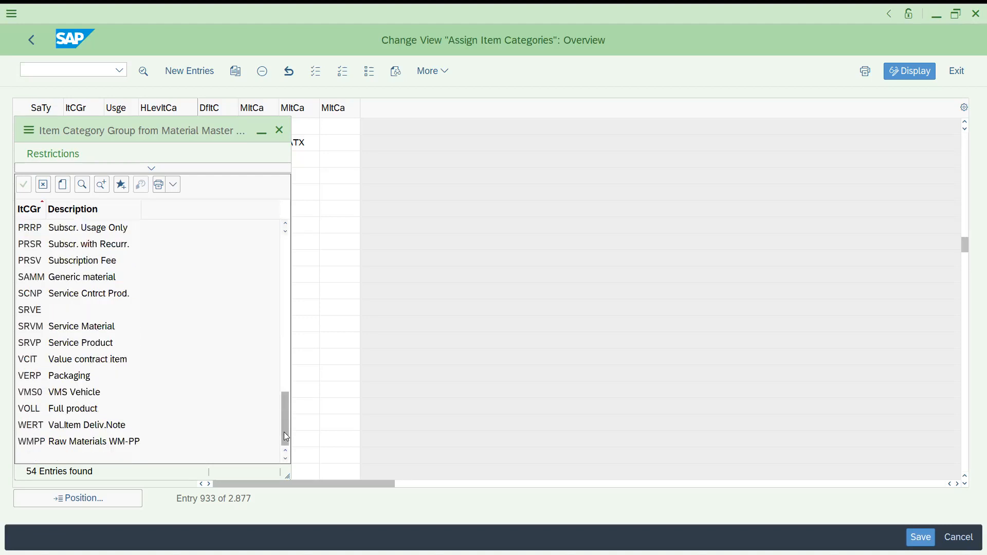
{"action": "left_click", "coordinate": [284, 257]}
{"action": "left_click", "coordinate": [279, 130]}
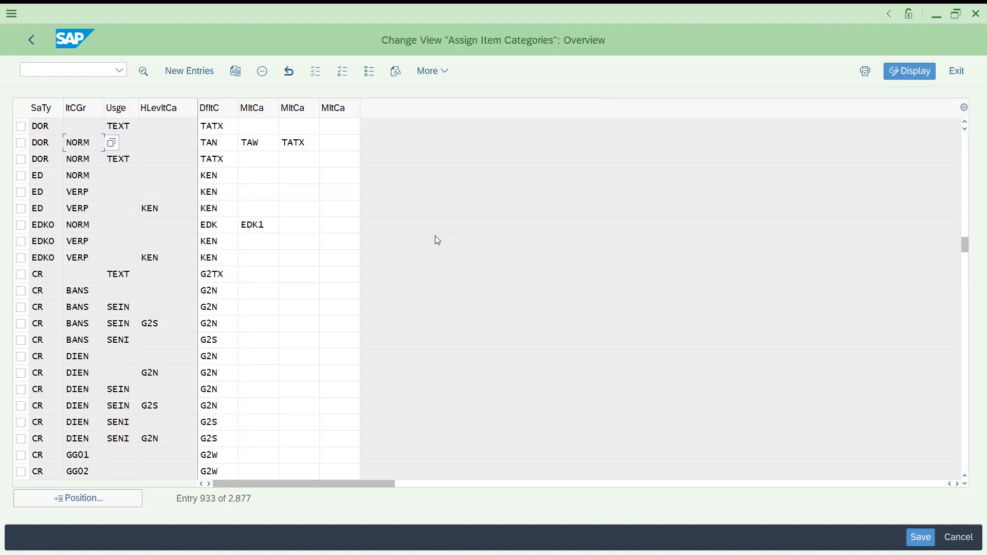
Switch to the Excel sheet and enter FOR WHAT KIND OF in cell I49, beside WHERE
{"action": "key", "text": "alt+Tab"}
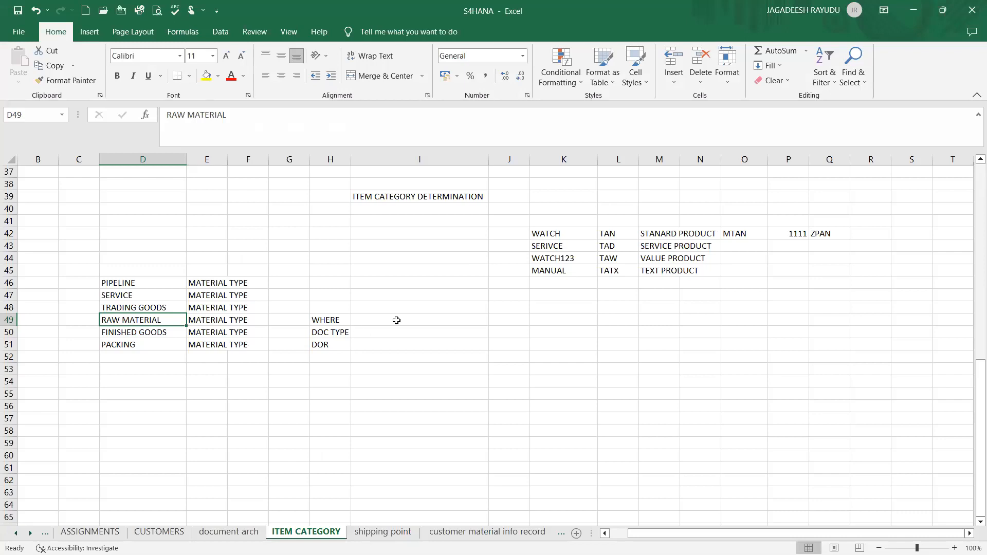
{"action": "left_click", "coordinate": [392, 320]}
{"action": "type", "text": "FRO"}
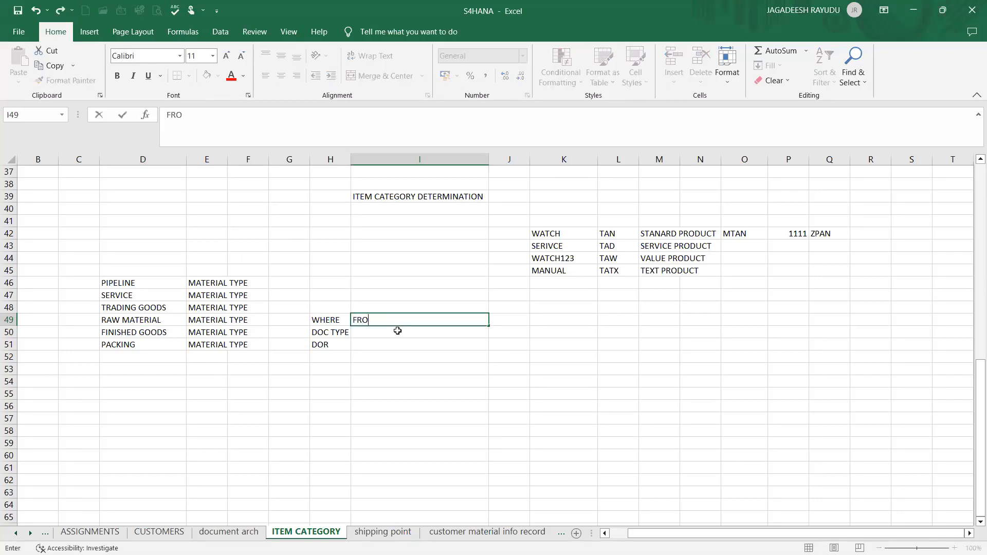
{"action": "type", "text": "M W"}
{"action": "key", "text": "BackSpace"}
{"action": "key", "text": "BackSpace"}
{"action": "key", "text": "BackSpace"}
{"action": "key", "text": "BackSpace"}
{"action": "key", "text": "BackSpace"}
{"action": "key", "text": "BackSpace"}
{"action": "type", "text": "FOR WH"}
{"action": "type", "text": "AT KIND"}
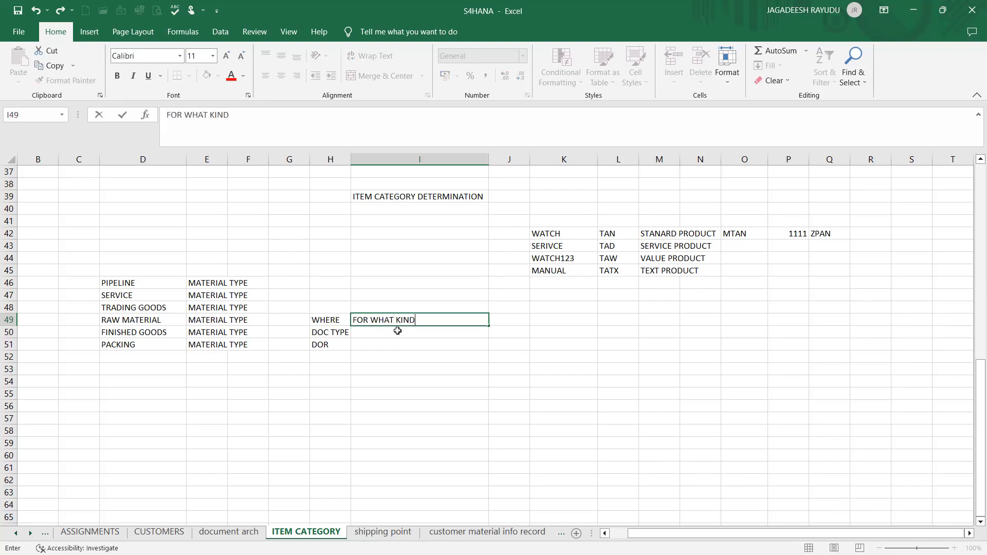
{"action": "type", "text": " OF"}
Enter MATERIAL MASTER in cell I50 and NORM in cell I51
{"action": "left_click", "coordinate": [392, 332]}
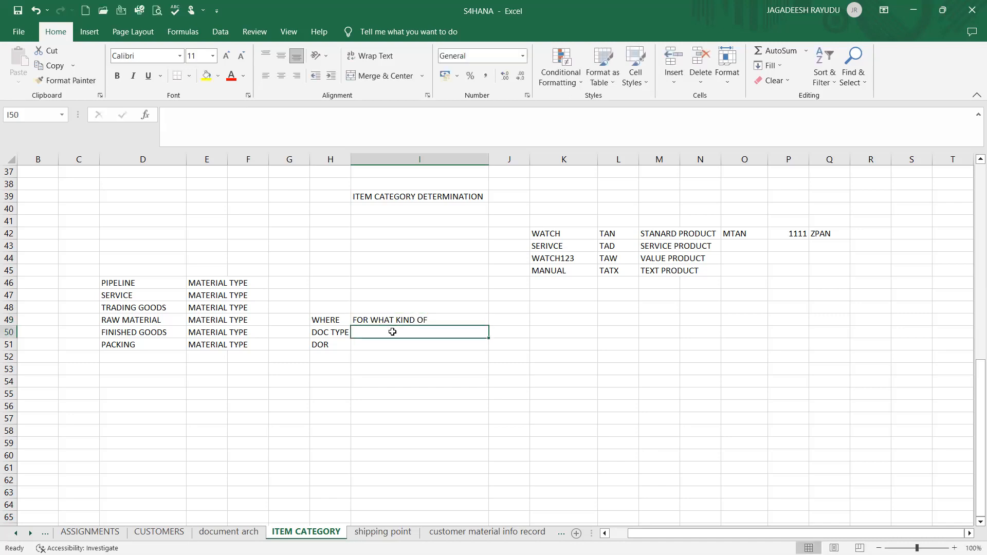
{"action": "type", "text": "M"}
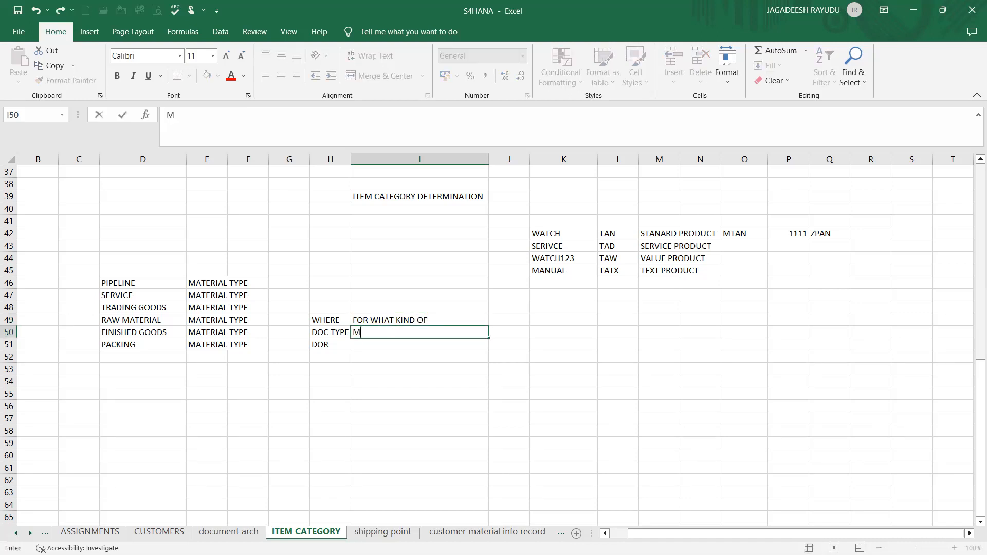
{"action": "type", "text": "ATERIAL MASTER"}
{"action": "key", "text": "Return"}
{"action": "type", "text": "N"}
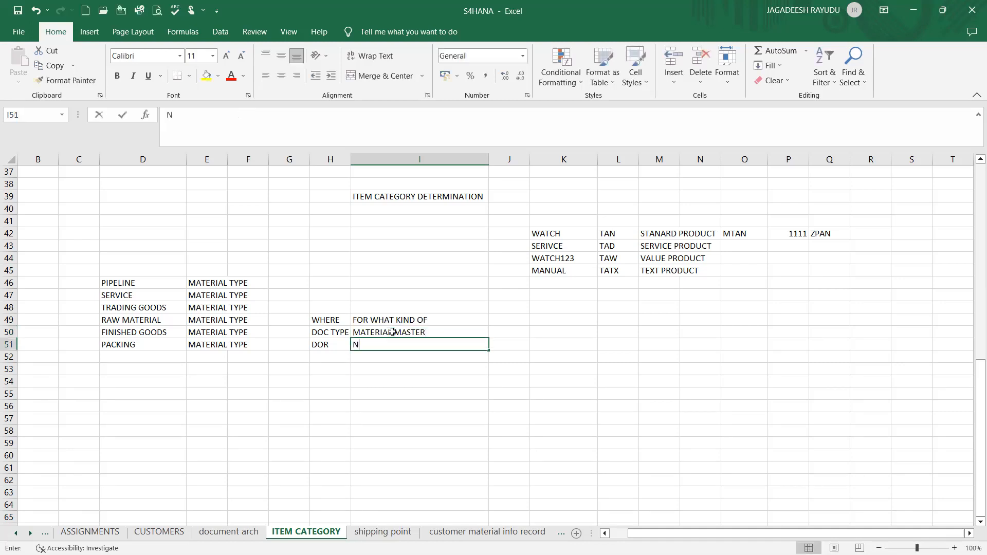
{"action": "type", "text": "ORM"}
{"action": "key", "text": "Return"}
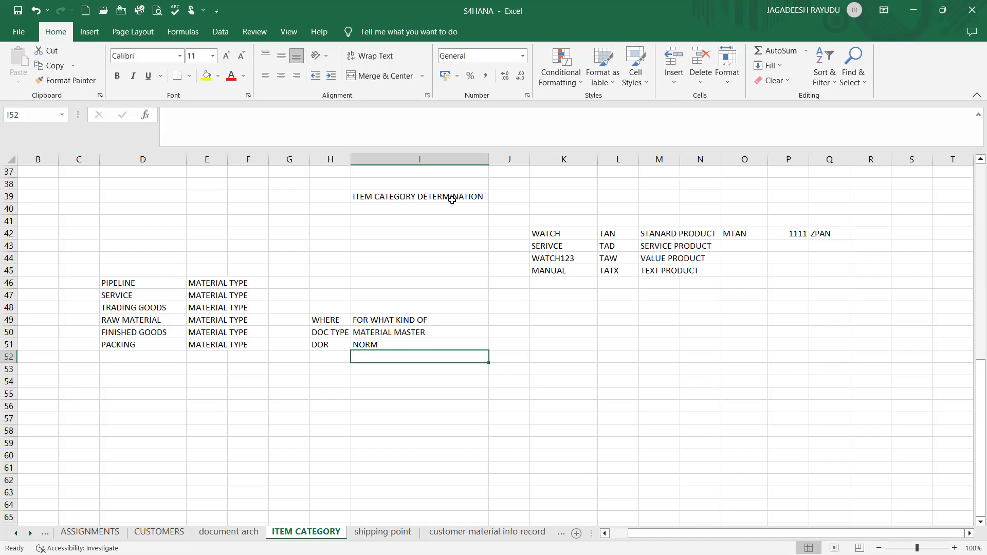
Switch to SAP and examine the DIEN, VERP and NORM item category groups and the item category group of material 113
{"action": "key", "text": "alt+Tab"}
{"action": "left_click", "coordinate": [84, 359]}
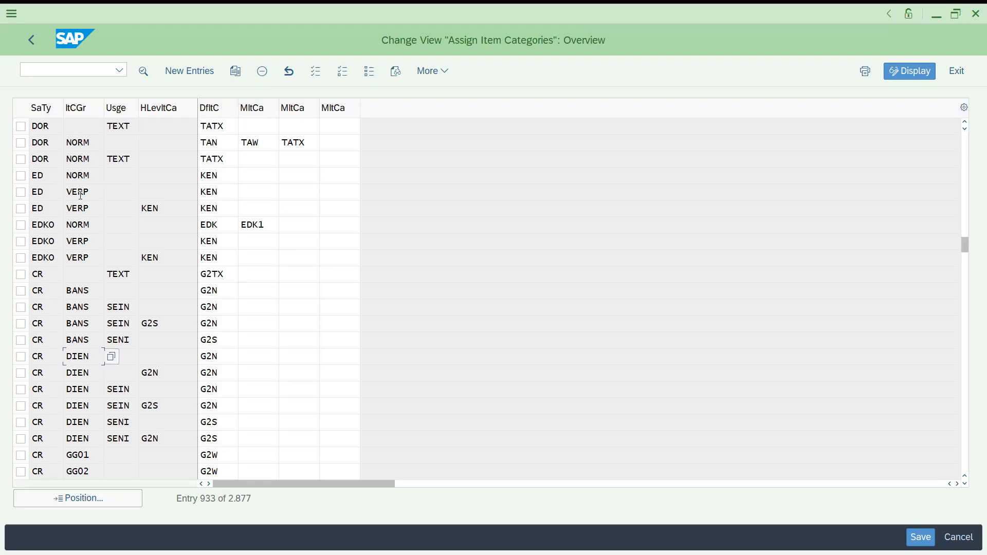
{"action": "left_click_drag", "start_coordinate": [86, 194], "coordinate": [52, 197]}
{"action": "left_click_drag", "start_coordinate": [93, 146], "coordinate": [62, 144]}
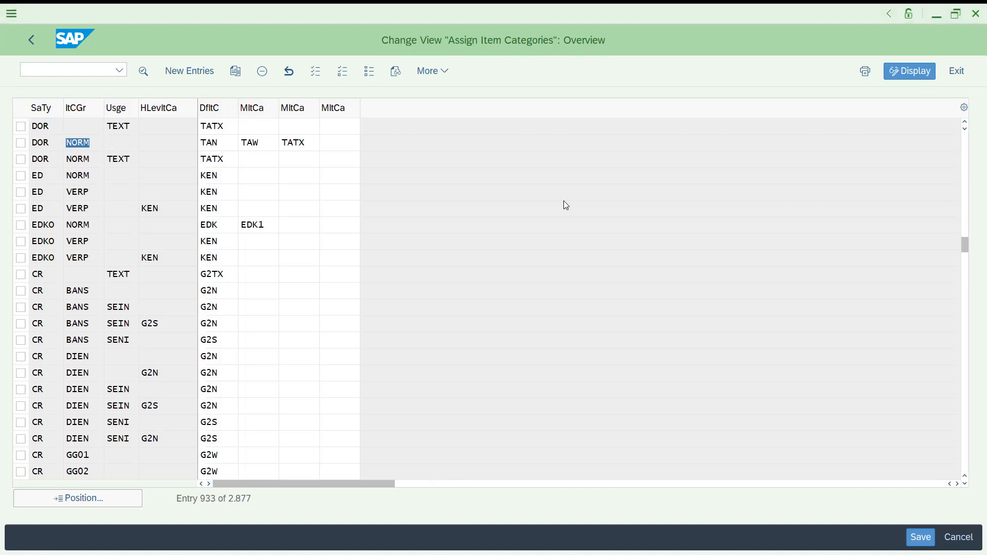
{"action": "key", "text": "alt+Tab"}
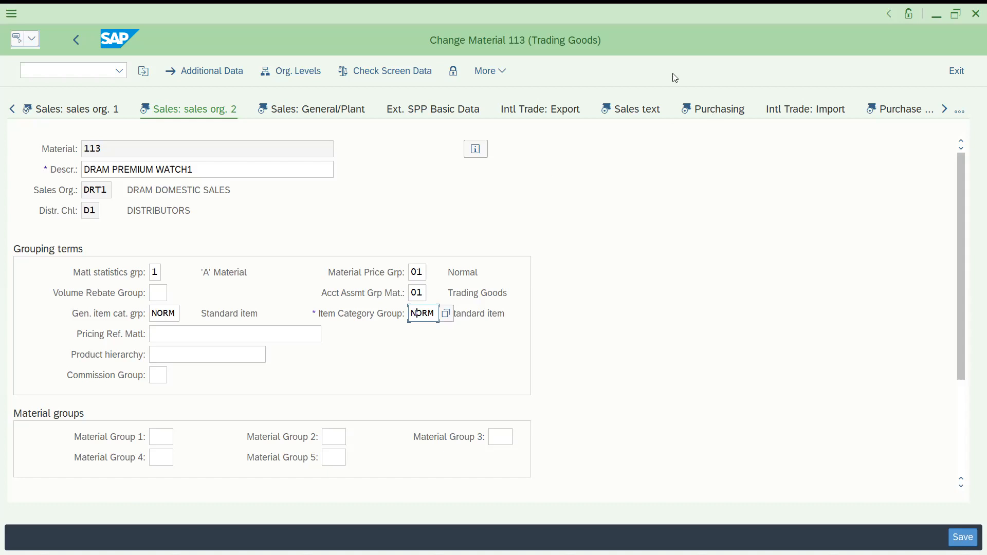
Return to Excel and enter NATURE OF MATEIRAL OR SERIVE FOR SALES DOC in cell I48
{"action": "key", "text": "alt+Tab"}
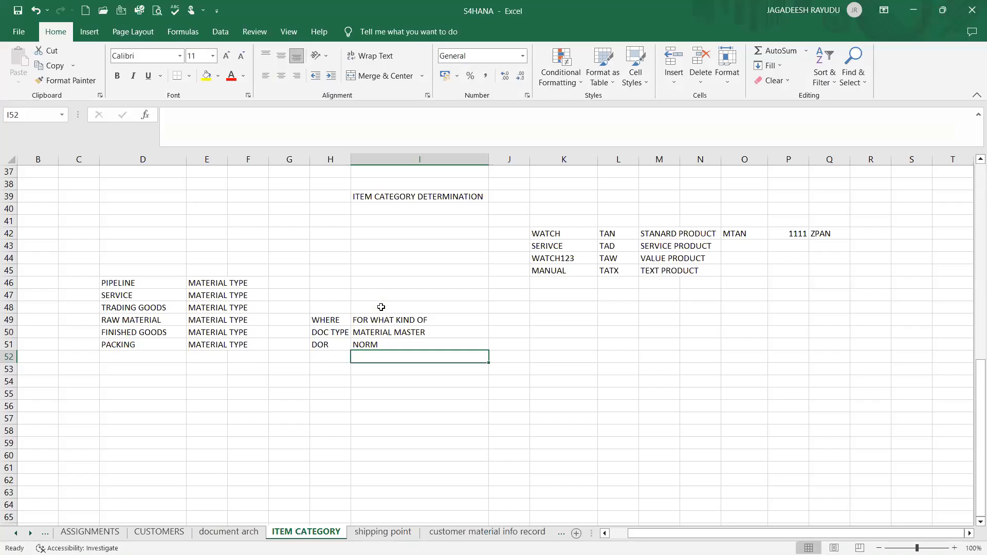
{"action": "left_click", "coordinate": [379, 307]}
{"action": "type", "text": "NATURE OF "}
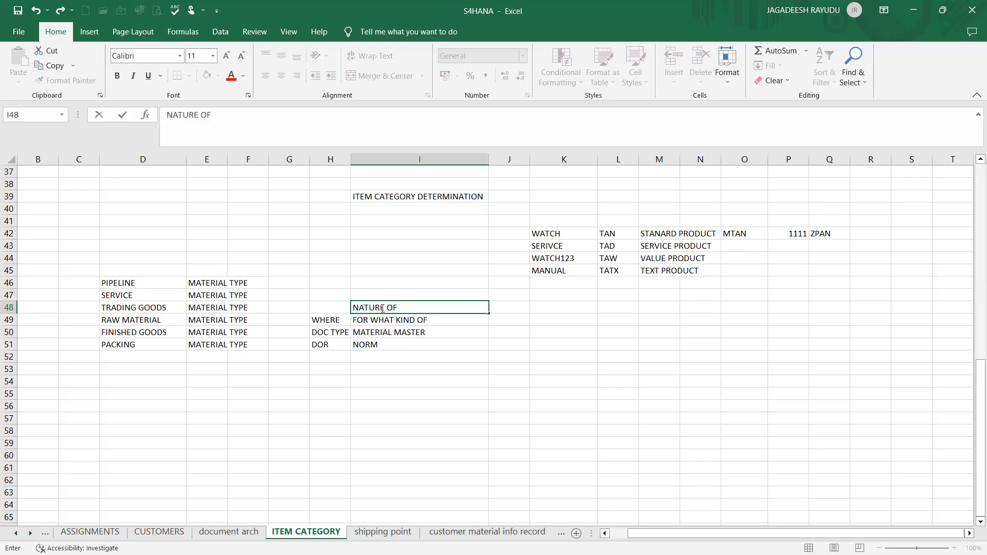
{"action": "type", "text": "MATEIRAL OR SERIVE"}
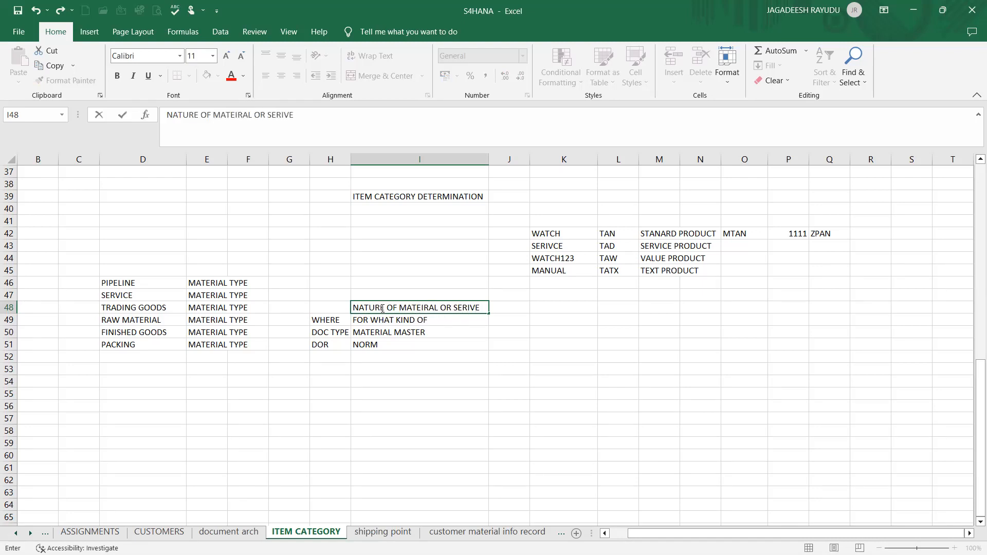
{"action": "type", "text": " FOR SALES OD"}
{"action": "key", "text": "BackSpace"}
{"action": "key", "text": "BackSpace"}
{"action": "type", "text": "DOC"}
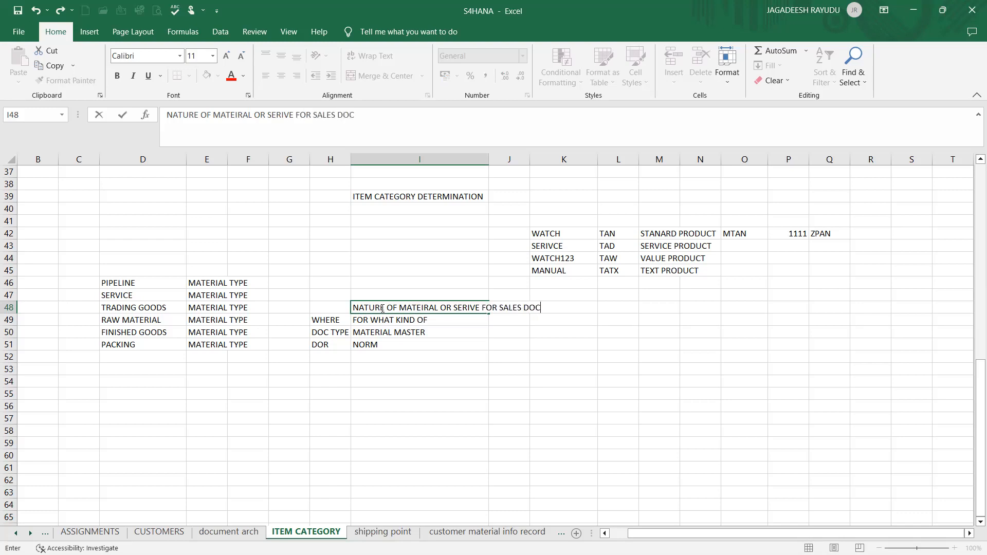
{"action": "key", "text": "Return"}
Fit the width of column I to its contents and select cell J48
{"action": "left_click", "coordinate": [451, 351]}
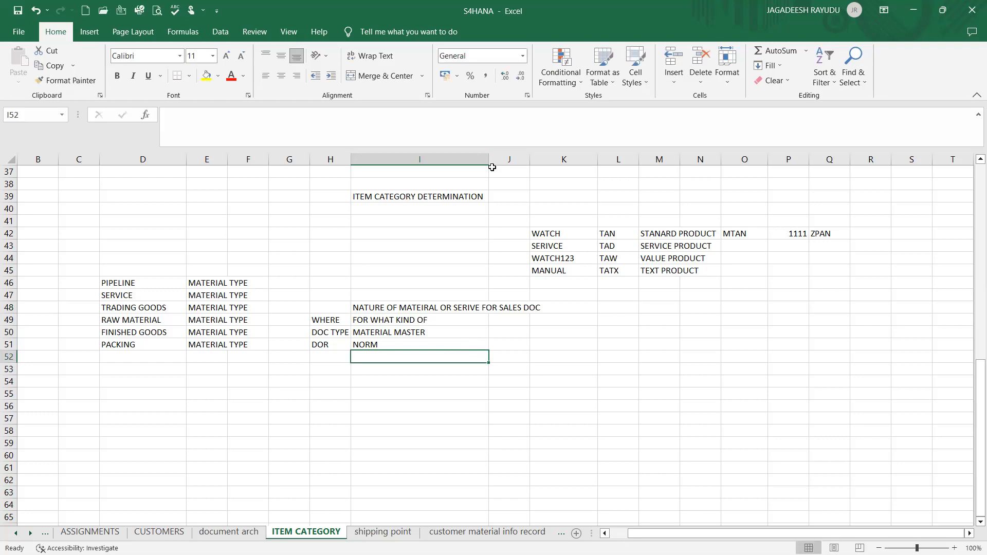
{"action": "double_click", "coordinate": [487, 159]}
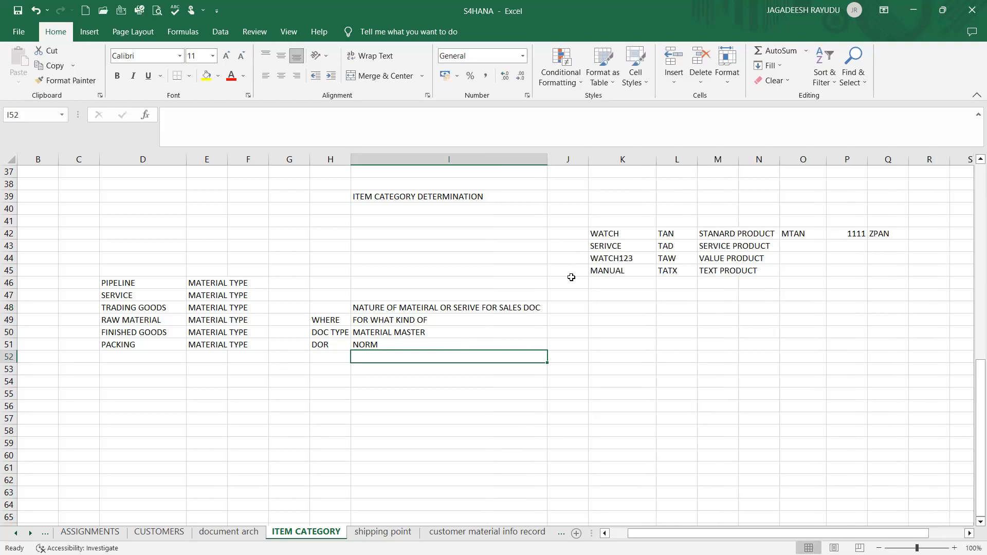
{"action": "left_click", "coordinate": [565, 308]}
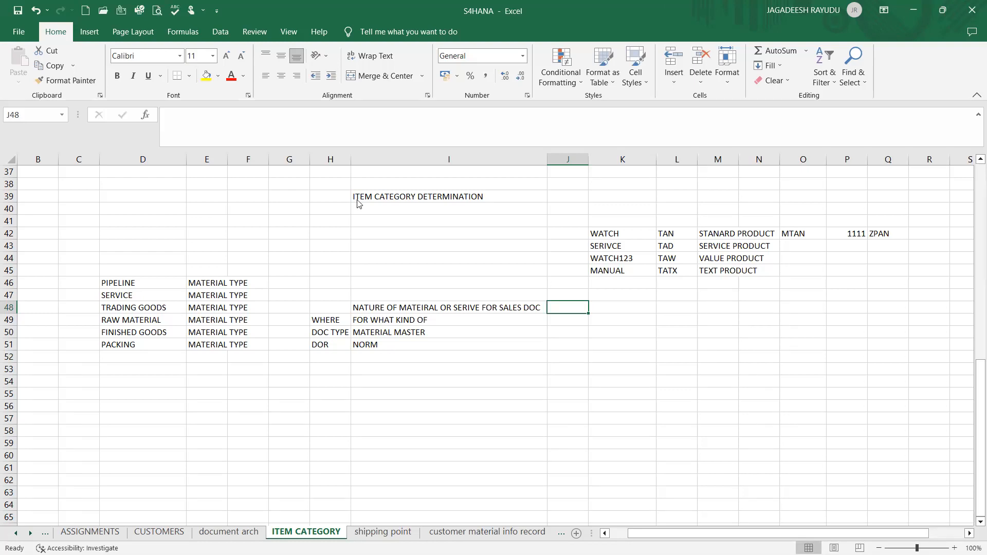
Switch to SAP and examine the default item category assigned to document type DOR with item category group NORM
{"action": "key", "text": "alt+Tab"}
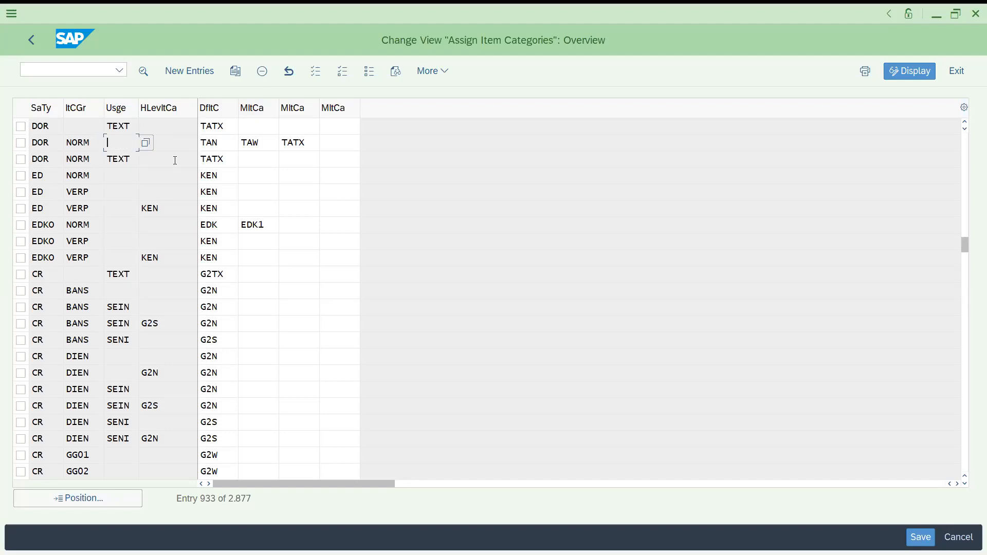
{"action": "left_click", "coordinate": [223, 146]}
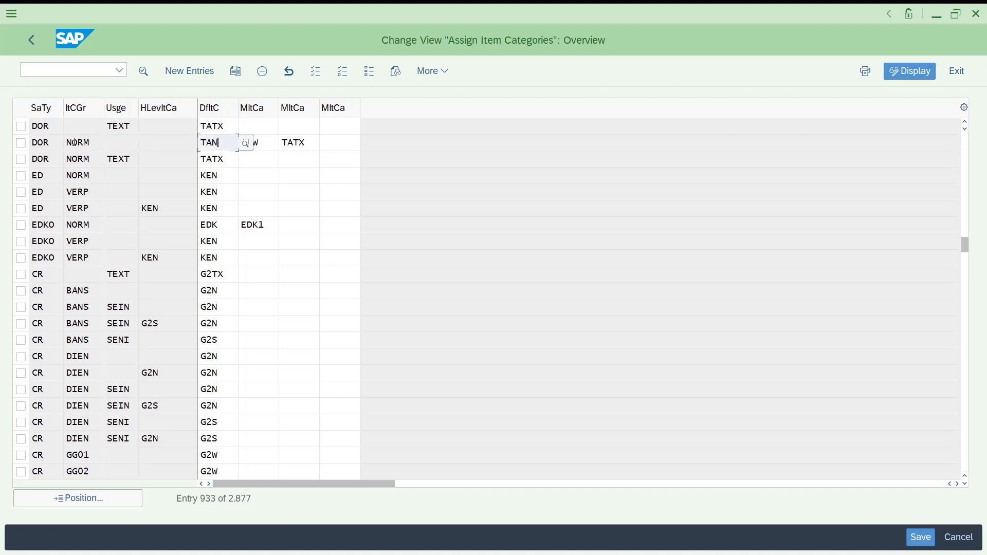
{"action": "left_click_drag", "start_coordinate": [216, 142], "coordinate": [173, 141]}
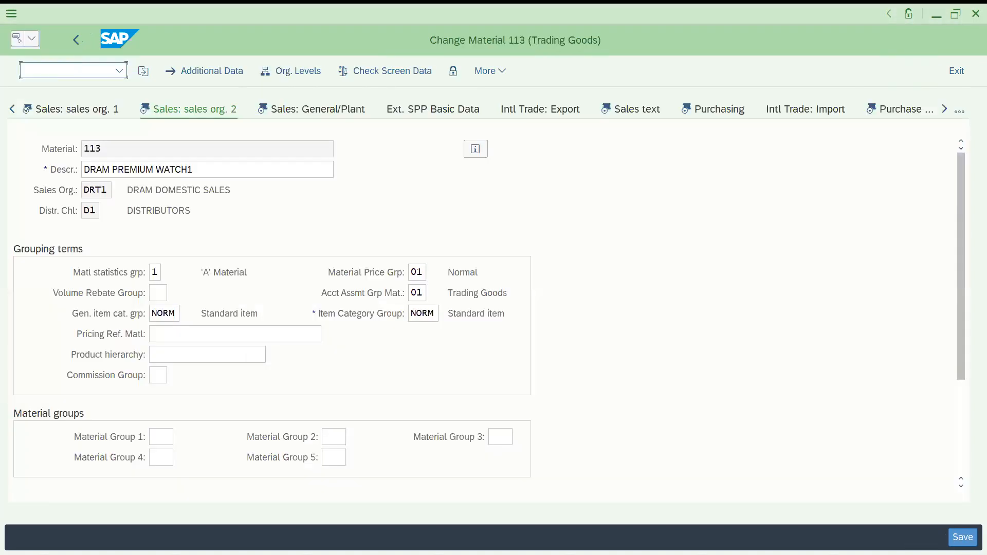
Leave the Change Material session by opening the Maintain Item Categories view in its place
{"action": "left_click", "coordinate": [77, 69]}
{"action": "type", "text": "/NMM02"}
{"action": "key", "text": "BackSpace"}
{"action": "key", "text": "BackSpace"}
{"action": "key", "text": "BackSpace"}
{"action": "key", "text": "BackSpace"}
{"action": "type", "text": "VD02"}
{"action": "key", "text": "Return"}
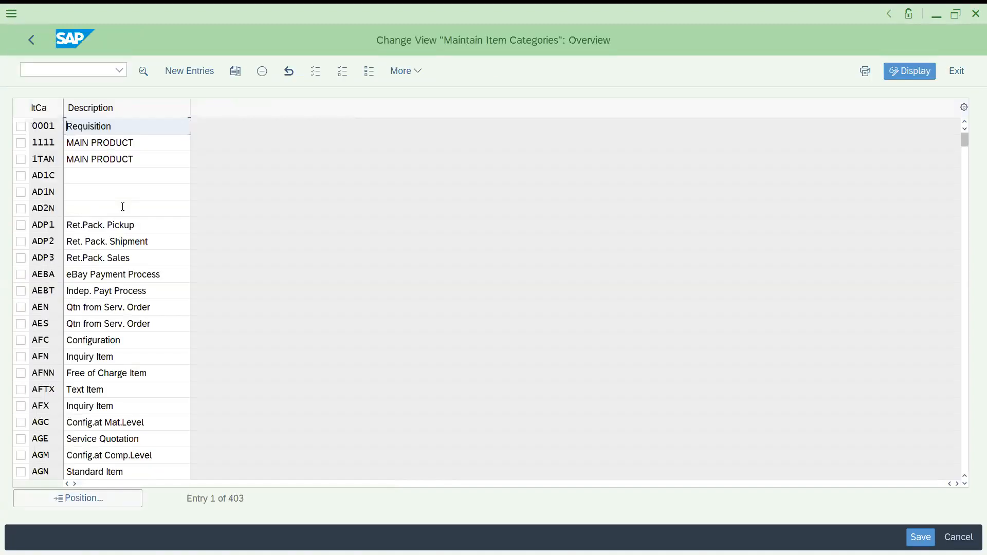
Position the item category list at TAN and open the details of that item category
{"action": "left_click", "coordinate": [98, 499]}
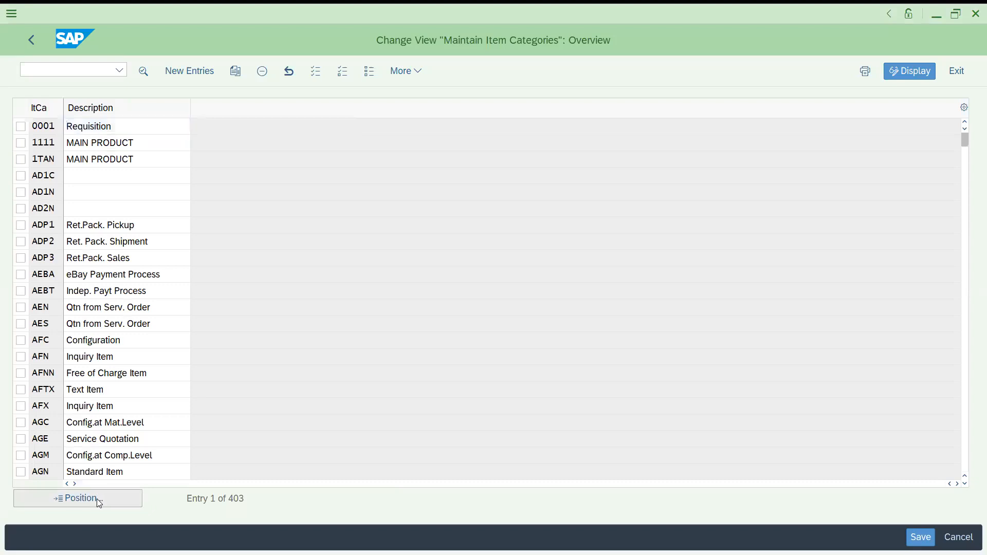
{"action": "type", "text": "TAN"}
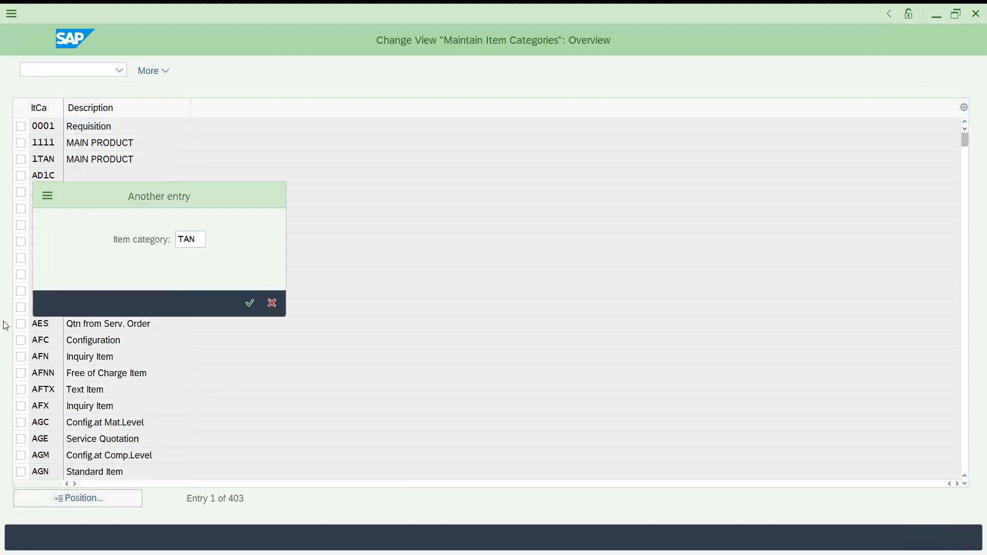
{"action": "key", "text": "Return"}
{"action": "double_click", "coordinate": [43, 132]}
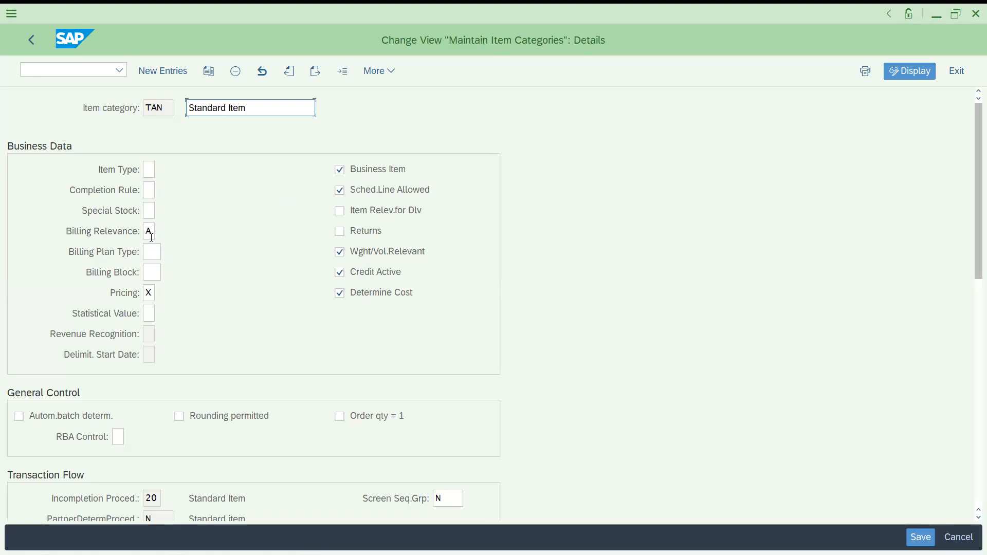
Examine the possible Pricing values for item category TAN, close the value list and switch to Excel
{"action": "left_click", "coordinate": [149, 295]}
{"action": "key", "text": "F4"}
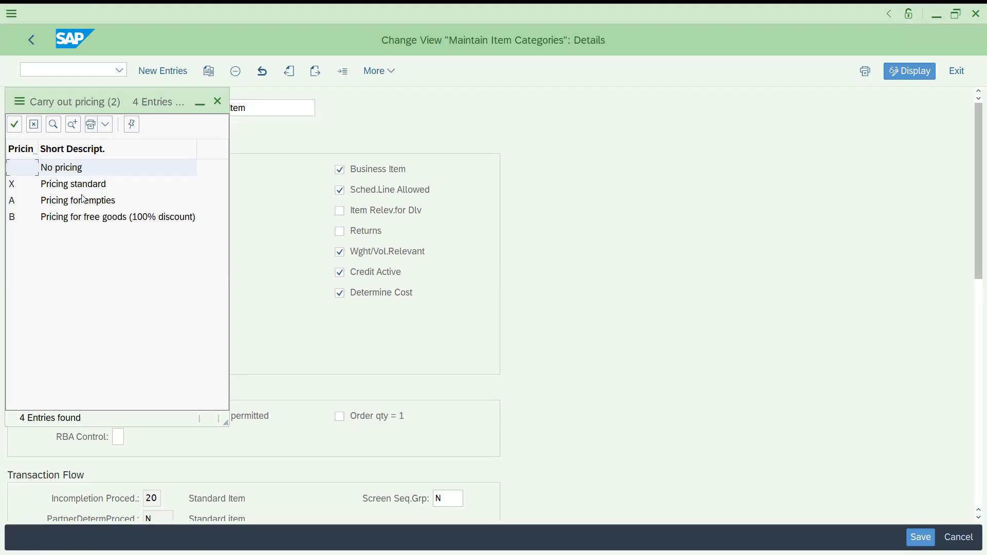
{"action": "left_click", "coordinate": [218, 101]}
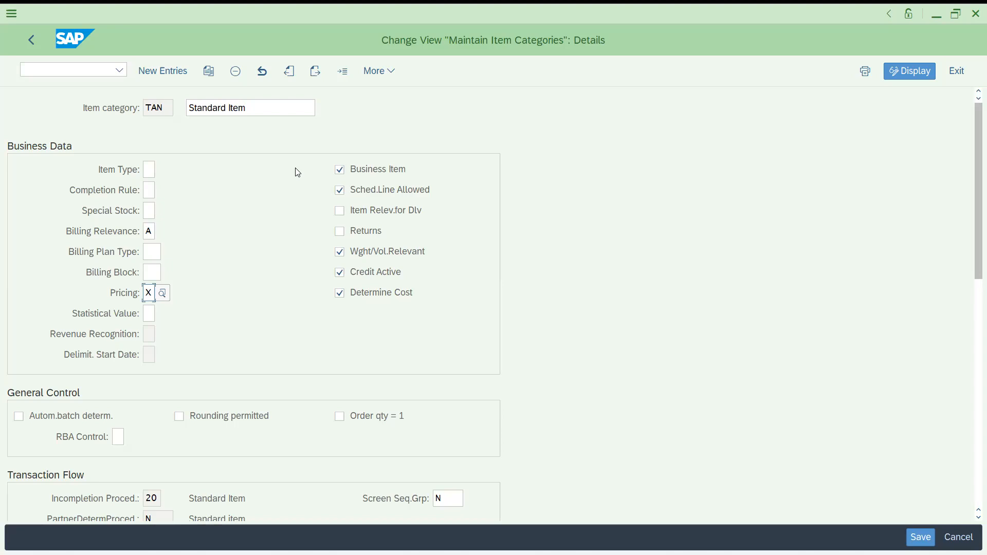
{"action": "key", "text": "alt+Tab"}
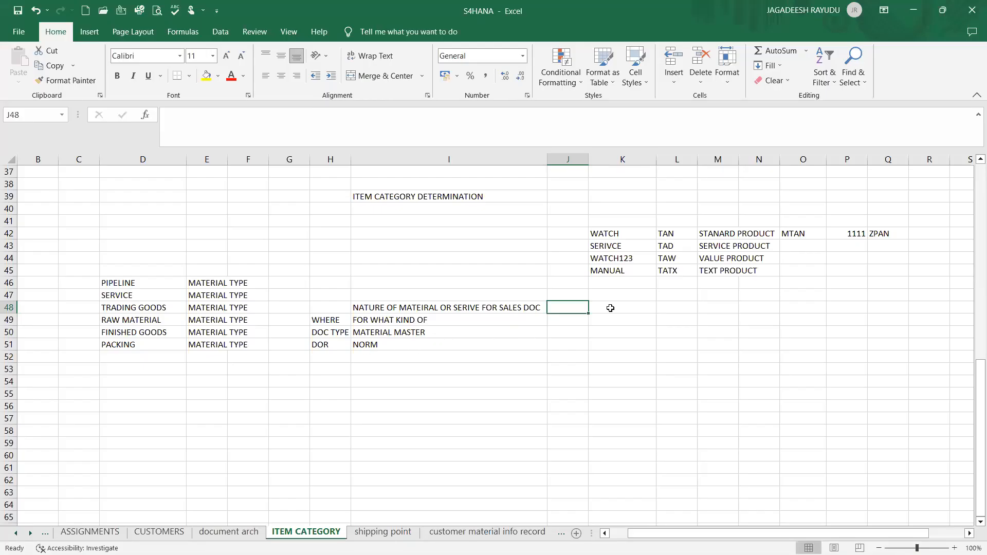
Enter the determination factors USAGE, HIGH L ITEM and DEFAUL ITEM in cells J48 to L48
{"action": "type", "text": "USAGE"}
{"action": "key", "text": "Tab"}
{"action": "type", "text": "HIGH L ITEM"}
{"action": "key", "text": "Tab"}
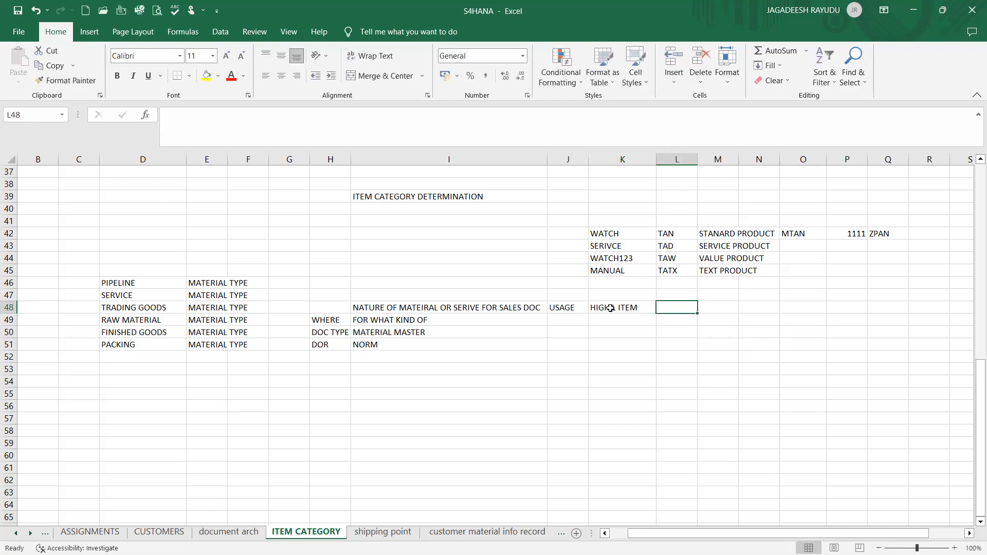
{"action": "type", "text": "DEFAUL"}
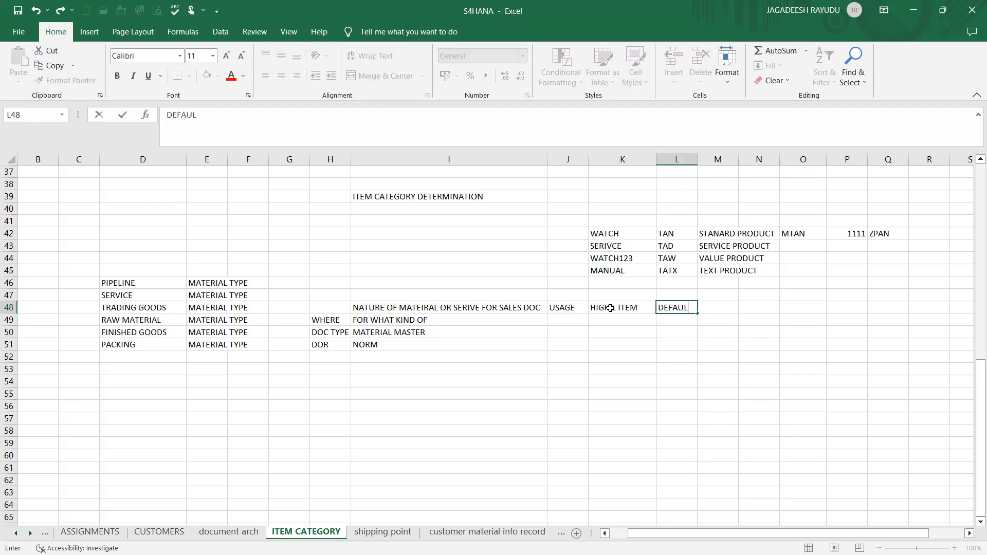
{"action": "type", "text": " ITEM"}
{"action": "left_click", "coordinate": [395, 332]}
Enter TAN in cell L50 in the DEFAUL ITEM column
{"action": "left_click", "coordinate": [346, 333]}
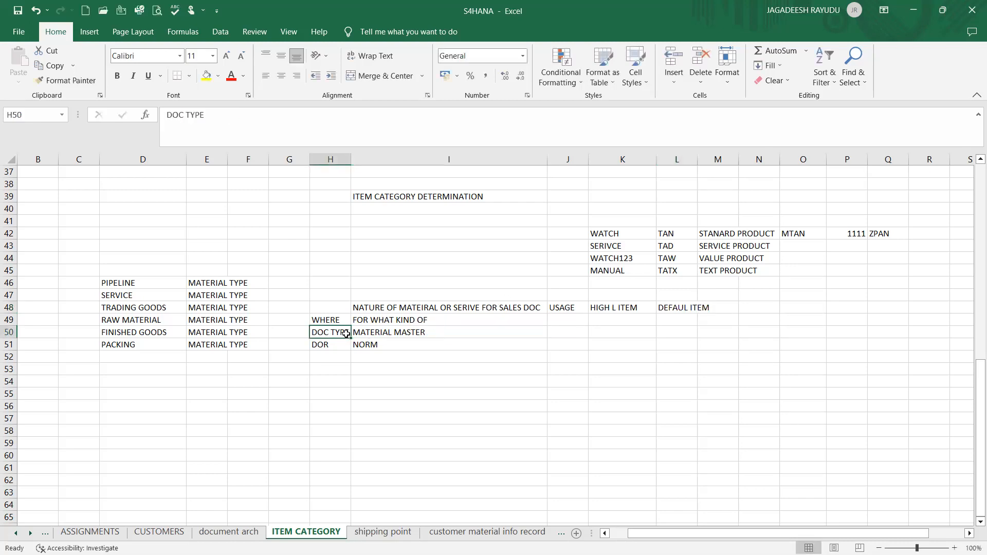
{"action": "left_click", "coordinate": [681, 332]}
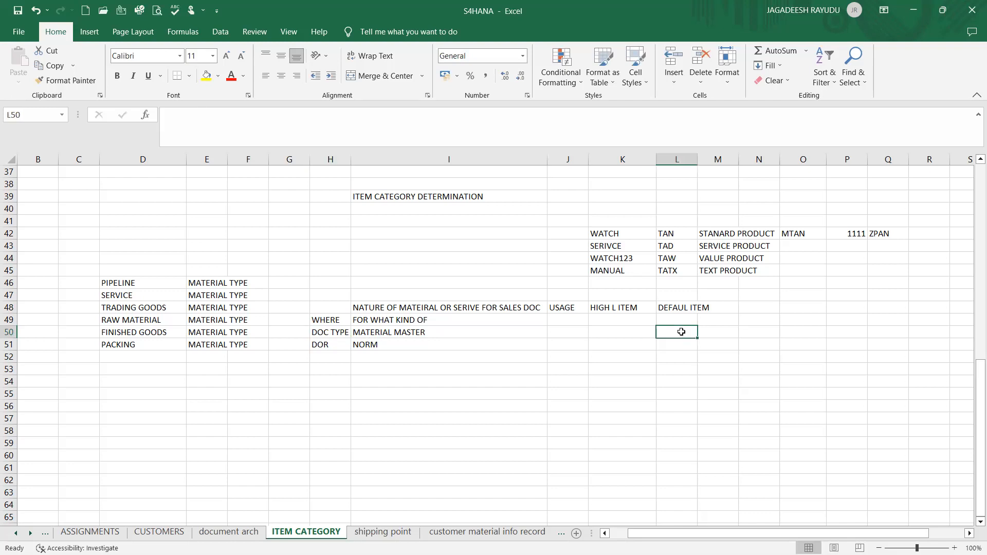
{"action": "type", "text": "TAN"}
{"action": "left_click", "coordinate": [679, 356]}
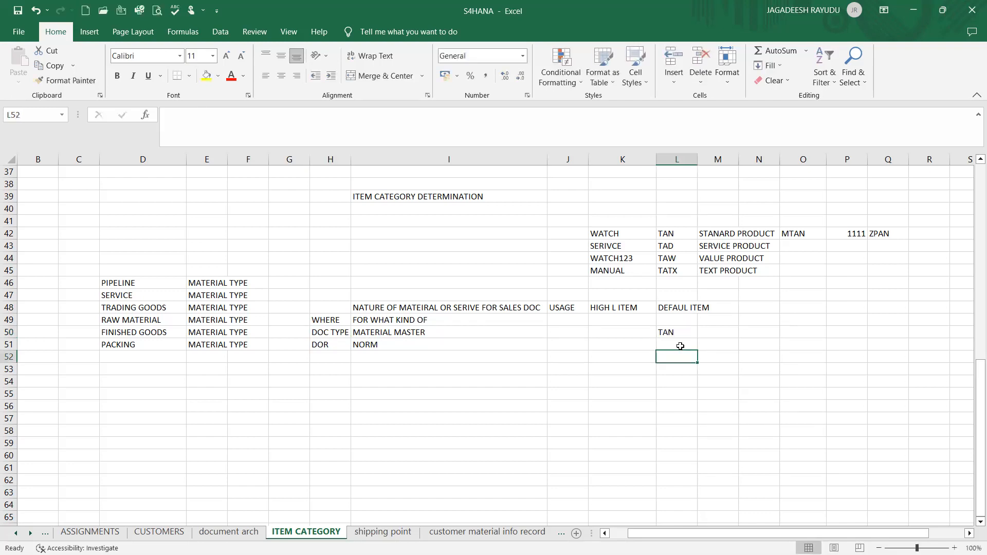
{"action": "left_click", "coordinate": [679, 333]}
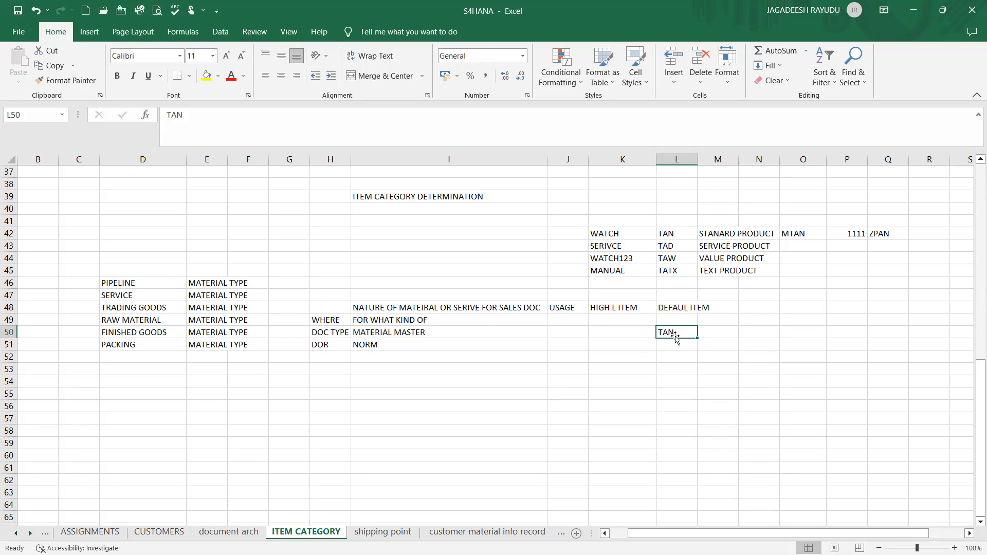
{"action": "left_click", "coordinate": [428, 342]}
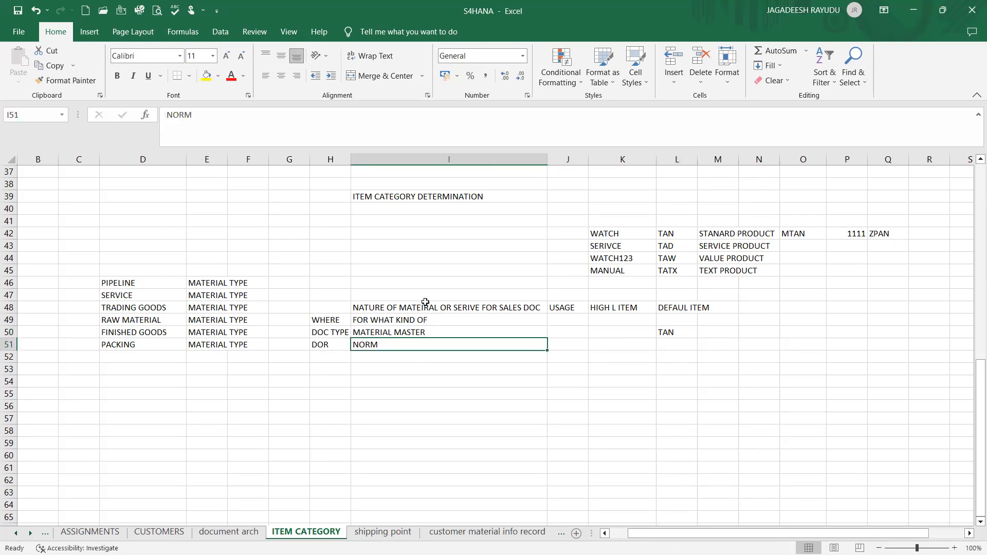
{"action": "left_click", "coordinate": [443, 330]}
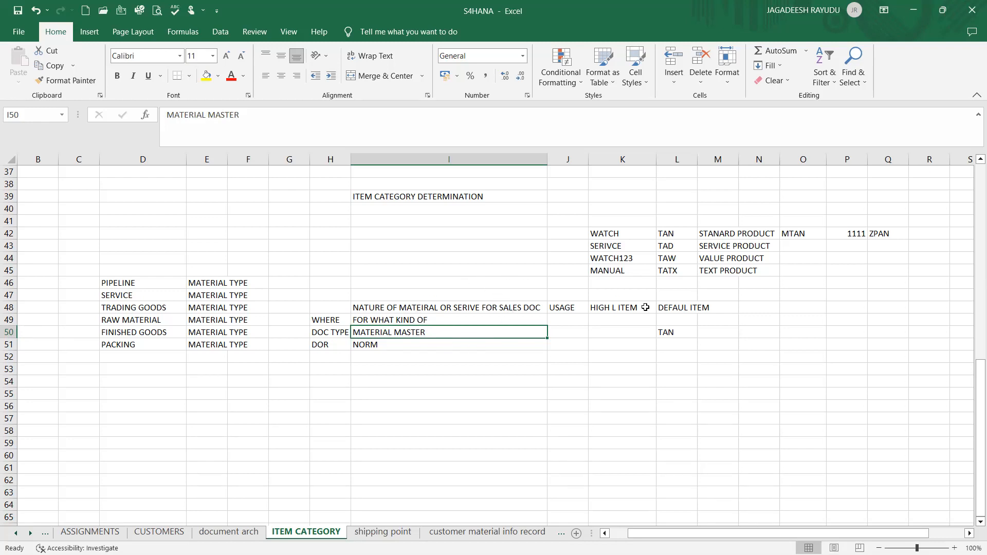
{"action": "left_click", "coordinate": [316, 319]}
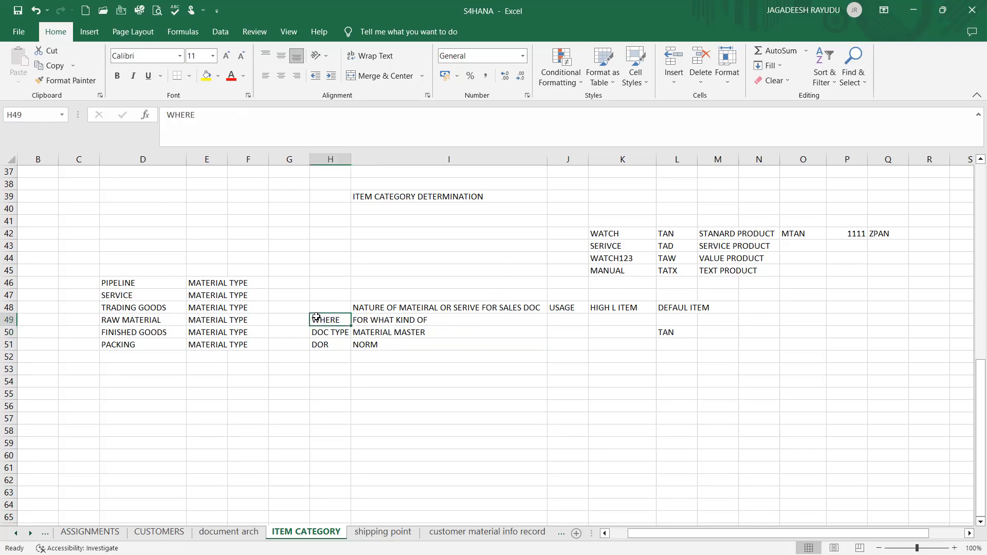
{"action": "left_click", "coordinate": [396, 333]}
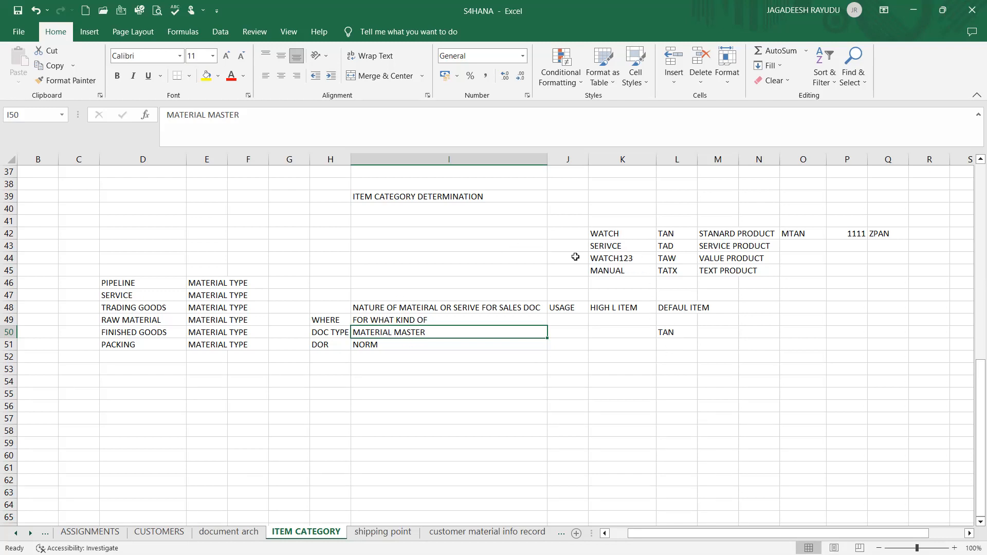
{"action": "left_click", "coordinate": [678, 331]}
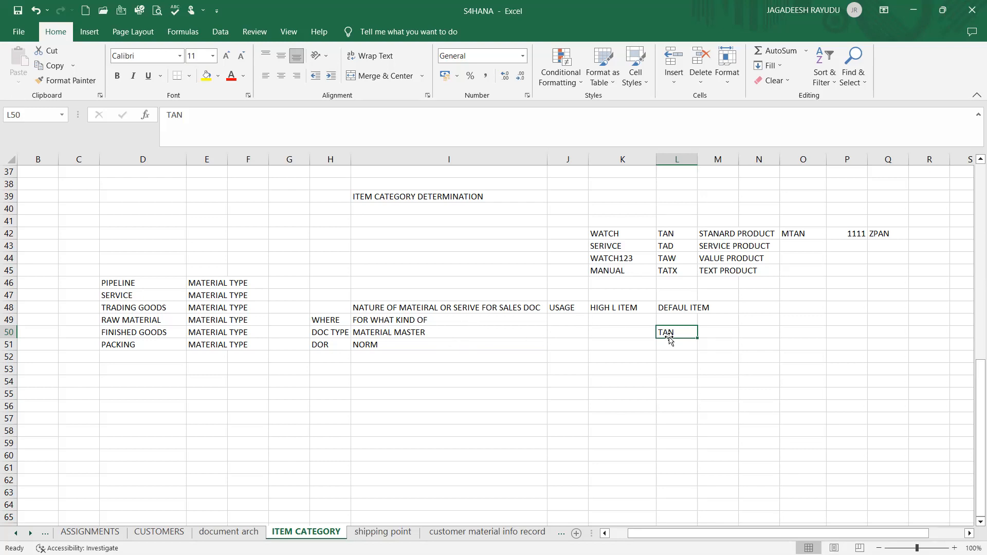
Record an example combination in row 52 with DOR in column H, NORM in column I and TAN in column L
{"action": "left_click", "coordinate": [330, 361]}
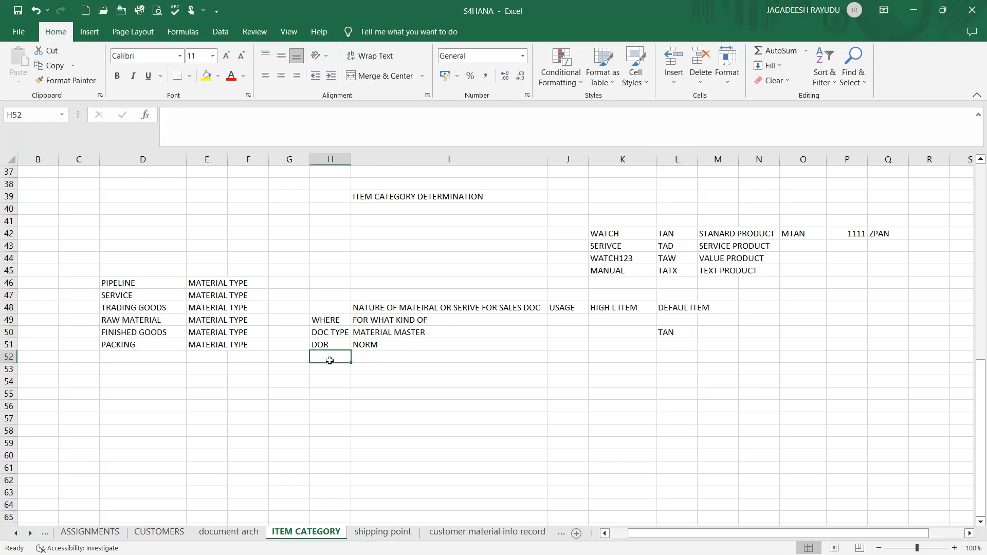
{"action": "type", "text": "DOR"}
{"action": "key", "text": "Tab"}
{"action": "type", "text": "NORM"}
{"action": "key", "text": "Tab"}
{"action": "key", "text": "Tab"}
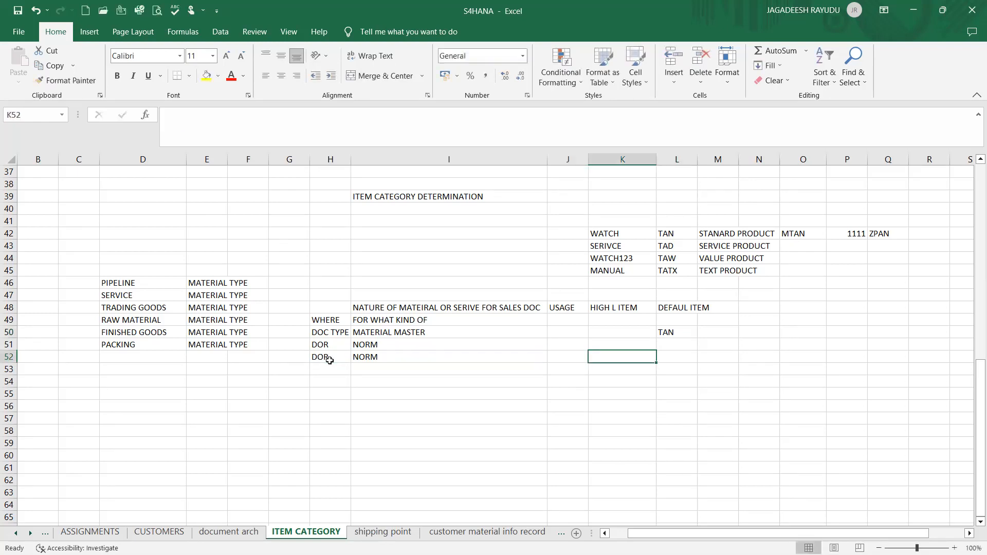
{"action": "key", "text": "Tab"}
{"action": "type", "text": "TAN"}
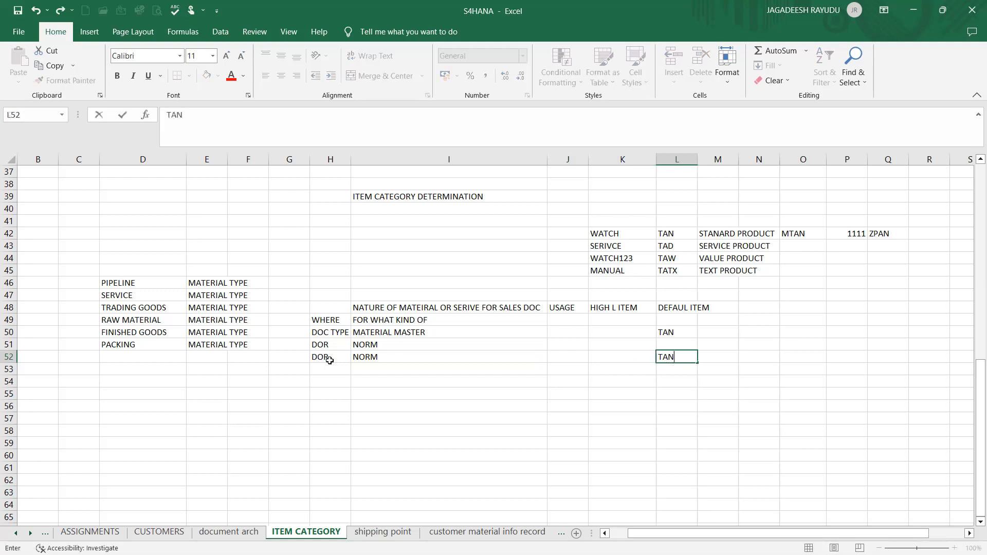
{"action": "left_click", "coordinate": [709, 373]}
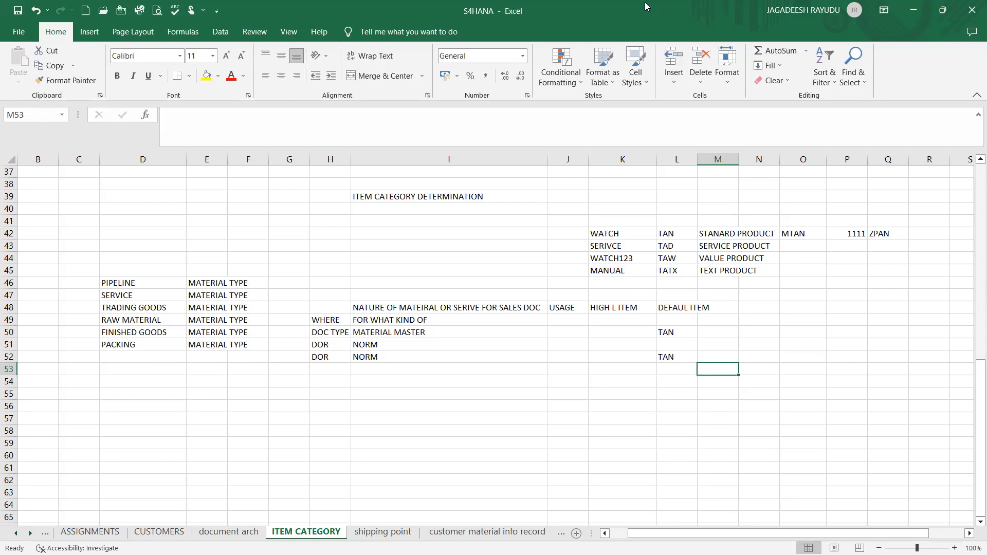
Switch to SAP and change the default item category for document type DOR with group NORM to MTAN, saving the assignment
{"action": "key", "text": "alt+Tab"}
{"action": "double_click", "coordinate": [209, 143]}
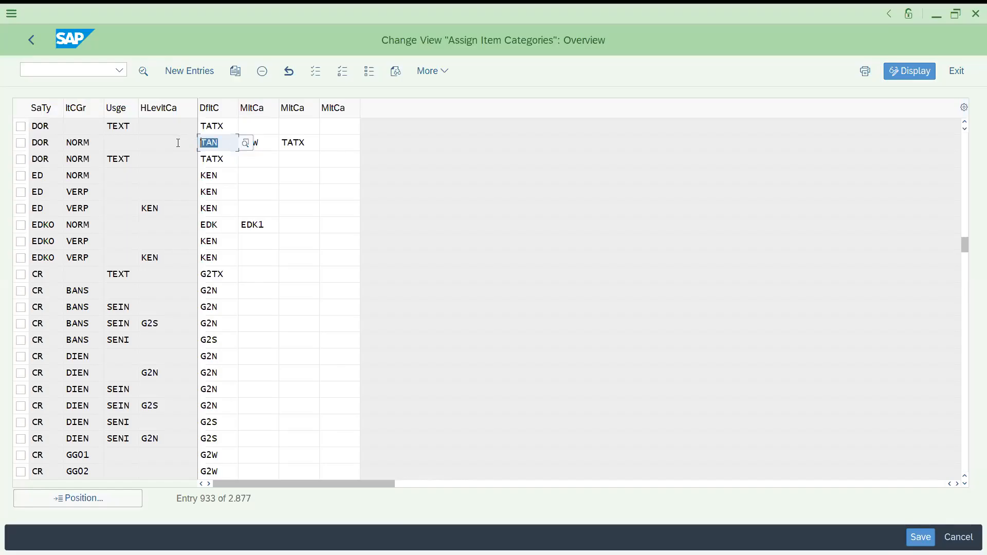
{"action": "type", "text": "MGT"}
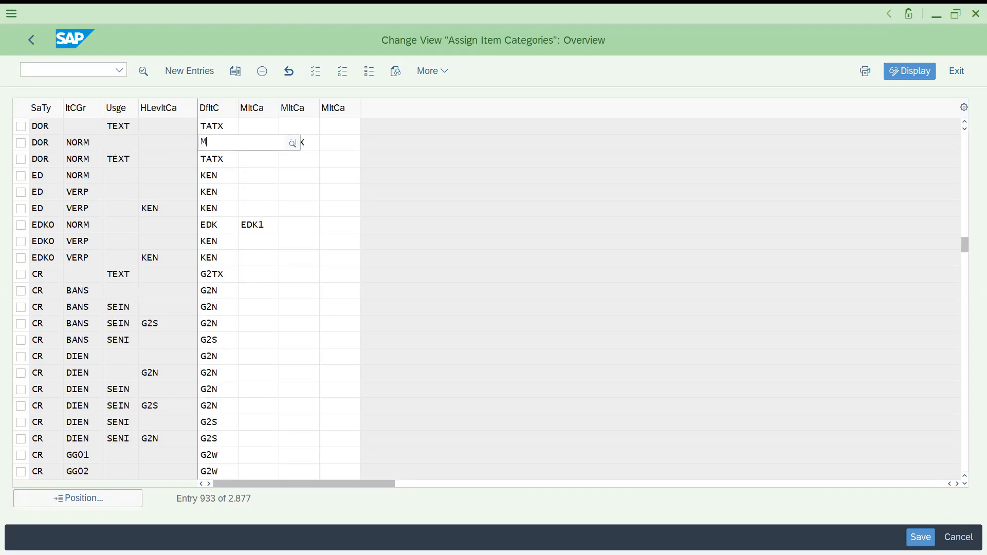
{"action": "key", "text": "BackSpace"}
{"action": "key", "text": "BackSpace"}
{"action": "type", "text": "TAN"}
{"action": "key", "text": "Return"}
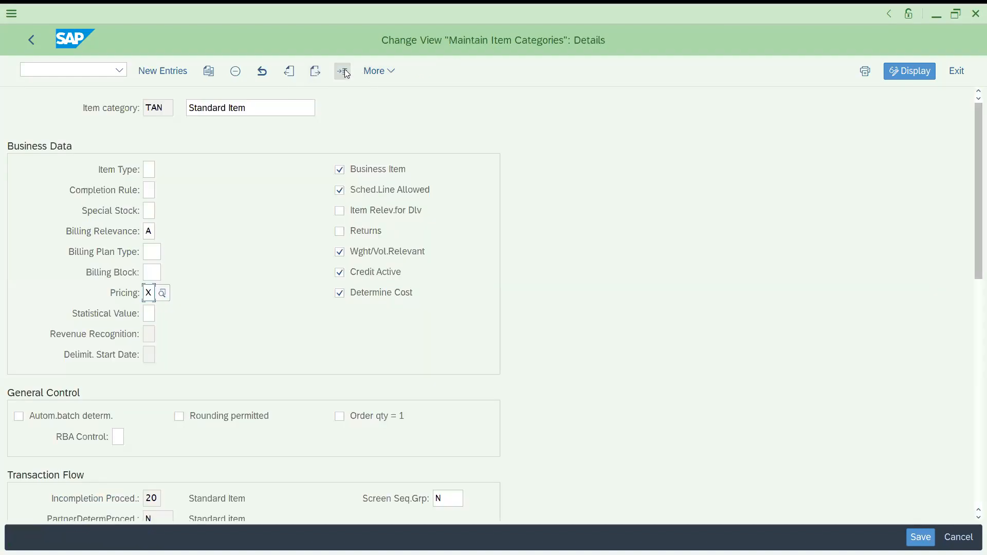
Position the Maintain Item Categories details at item category MTAN
{"action": "left_click", "coordinate": [345, 71]}
{"action": "type", "text": "MTAN"}
{"action": "key", "text": "Return"}
Start transaction VA01 in place of the item category details and begin a sales order with order type DOR
{"action": "left_click", "coordinate": [85, 67]}
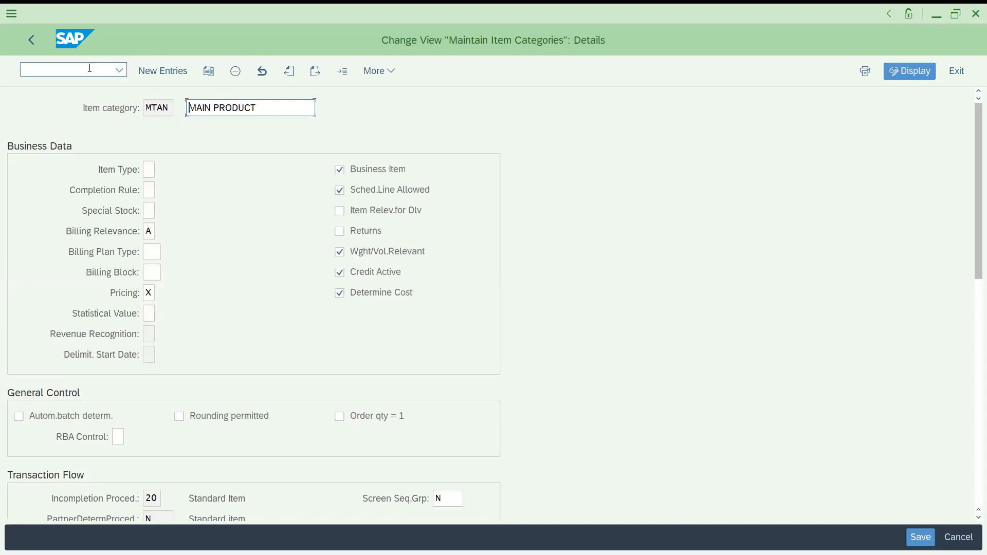
{"action": "type", "text": "/NVA"}
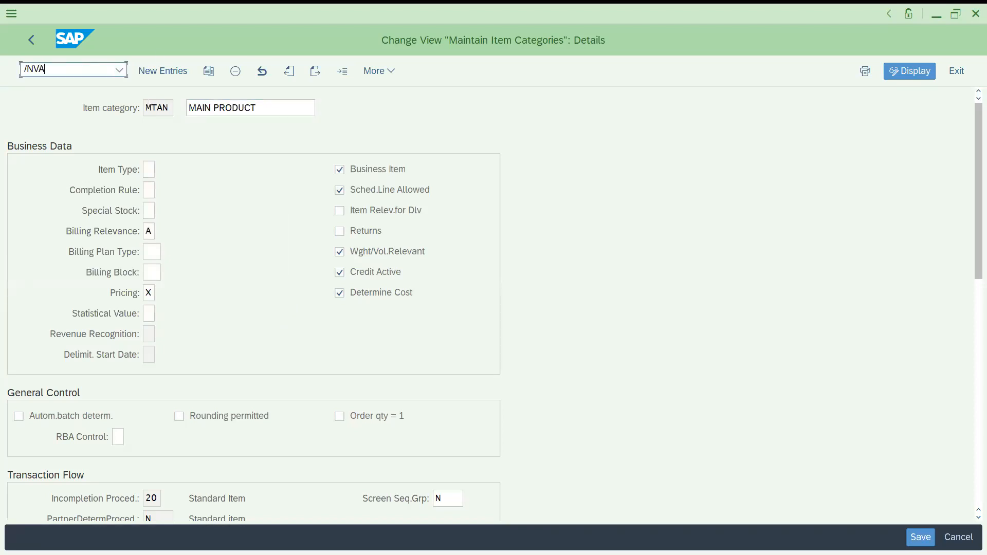
{"action": "type", "text": "01"}
{"action": "key", "text": "Return"}
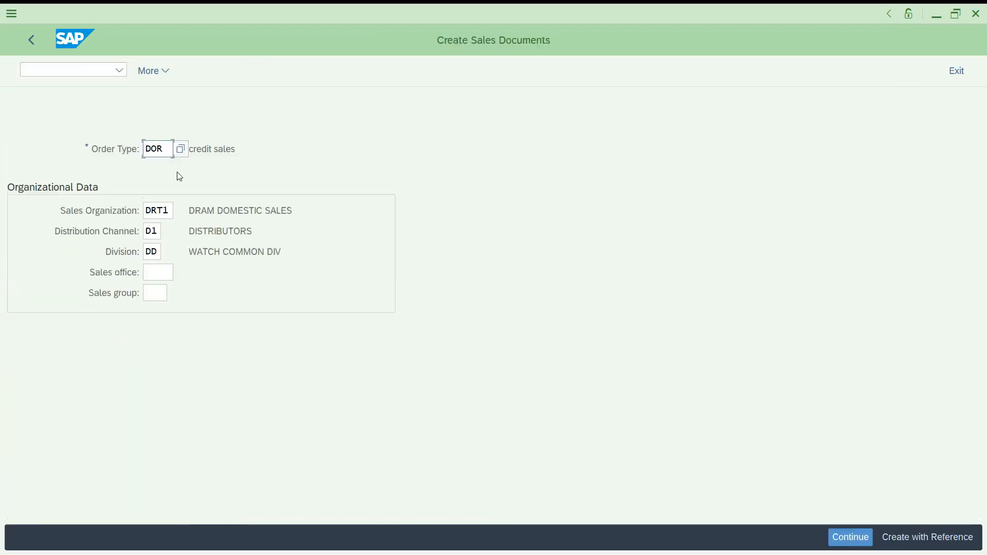
{"action": "key", "text": "Return"}
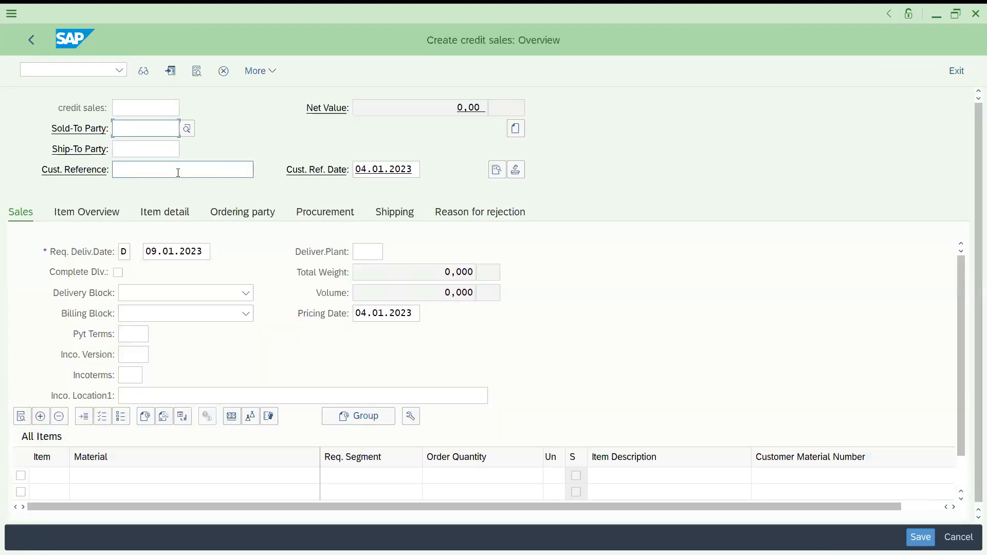
Enter the sold-to party's customer number in the order and leave the customer reference empty
{"action": "key", "text": "Down"}
{"action": "key", "text": "Return"}
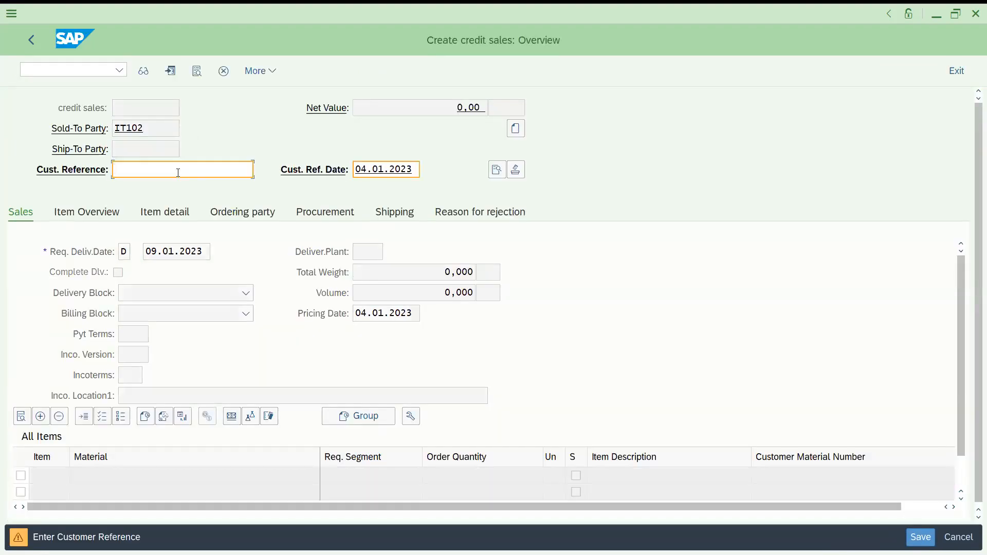
{"action": "key", "text": "Return"}
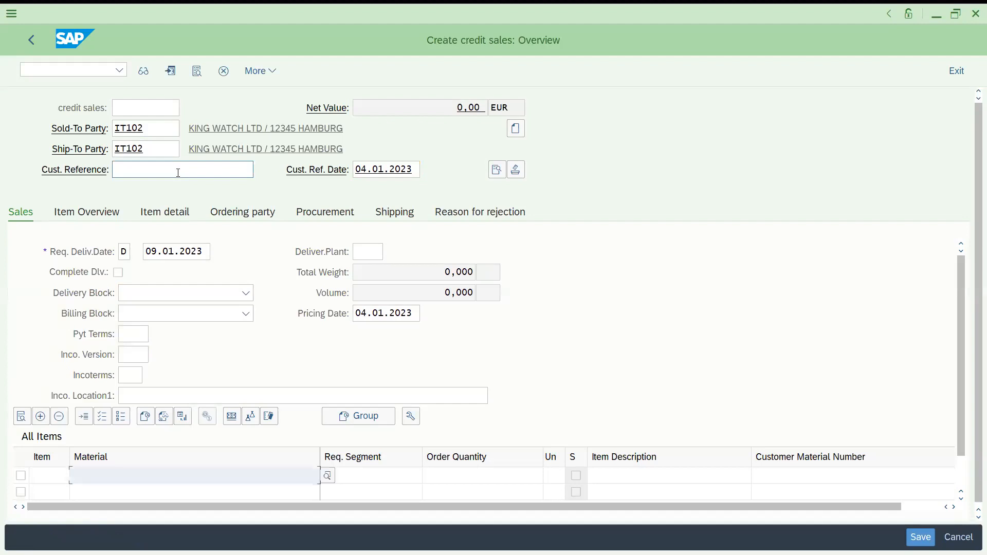
Add an order item for material 113 with an order quantity of 1
{"action": "key", "text": "Down"}
{"action": "key", "text": "Return"}
{"action": "key", "text": "Tab"}
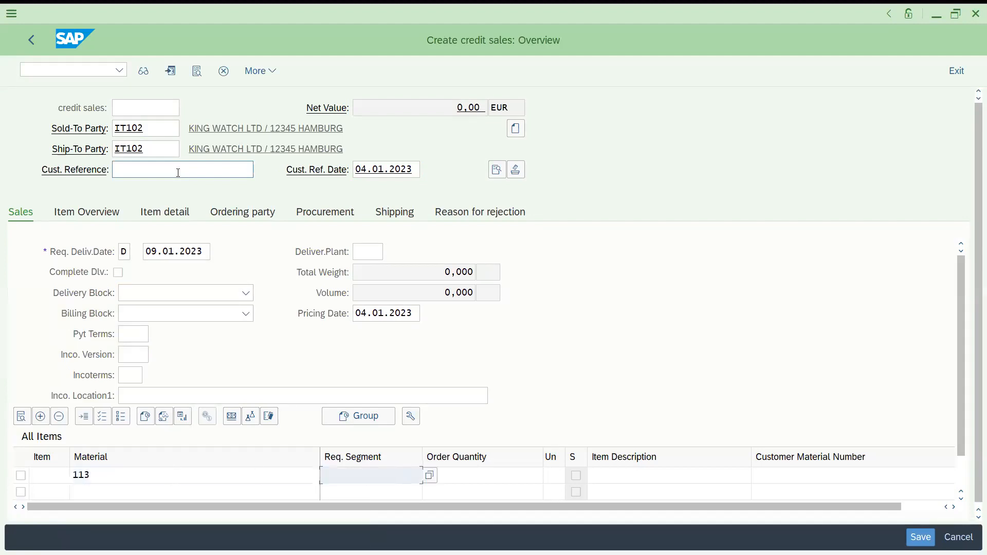
{"action": "type", "text": "1"}
{"action": "key", "text": "Return"}
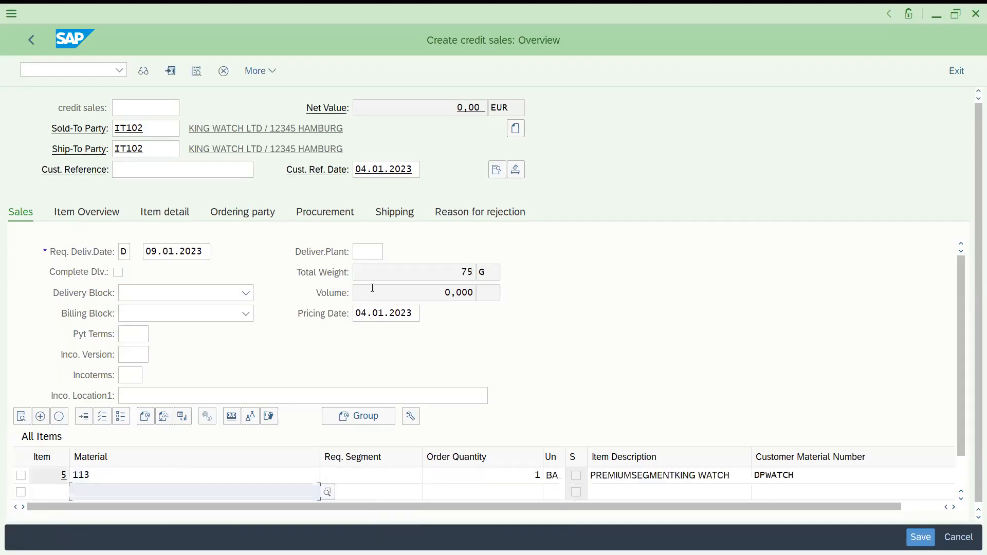
Examine the item category determined for the material 113 order item
{"action": "left_click", "coordinate": [490, 472]}
{"action": "key", "text": "Tab"}
{"action": "key", "text": "Tab"}
{"action": "key", "text": "Tab"}
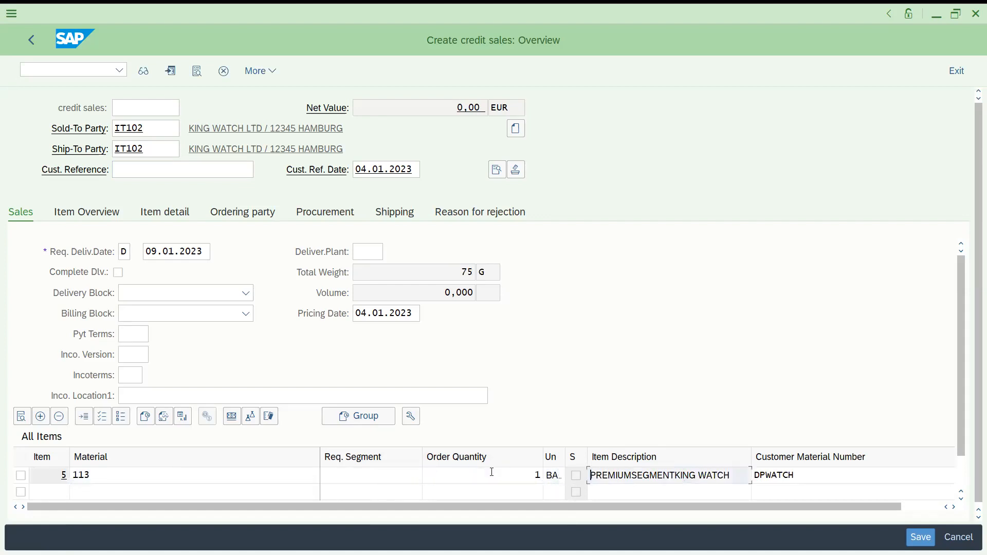
{"action": "key", "text": "Tab"}
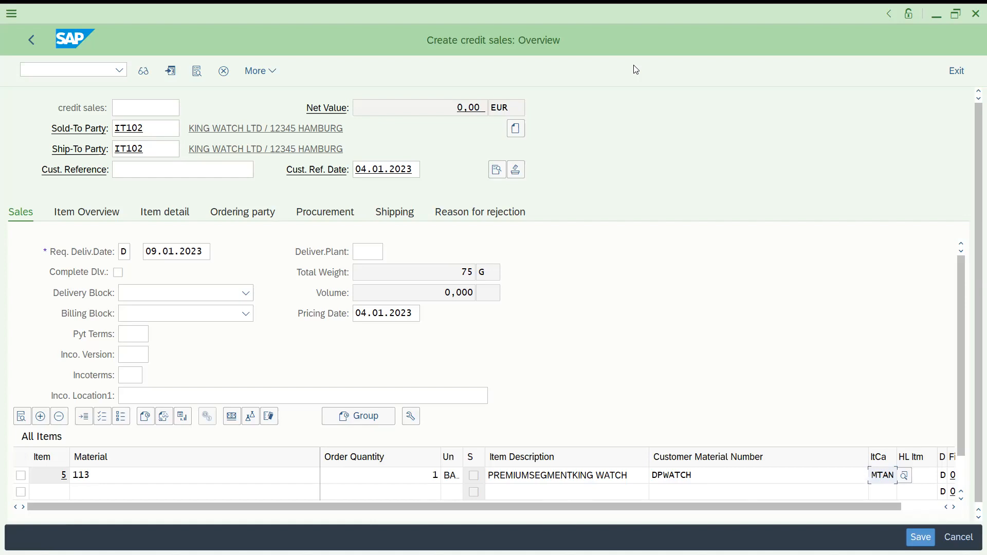
Switch to the Assign Item Categories view and set the default item category for DOR with group NORM to TAN
{"action": "key", "text": "alt+Tab"}
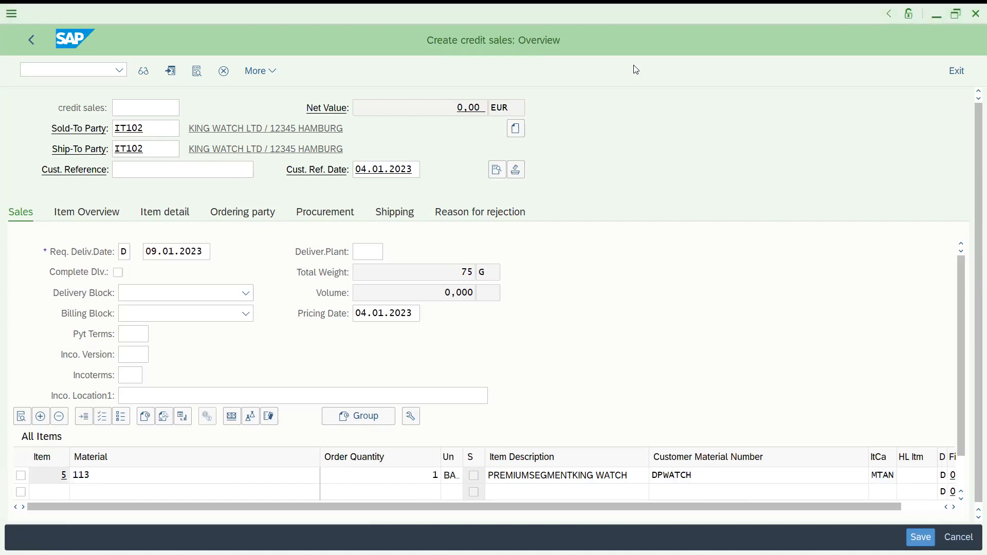
{"action": "key", "text": "alt+Tab"}
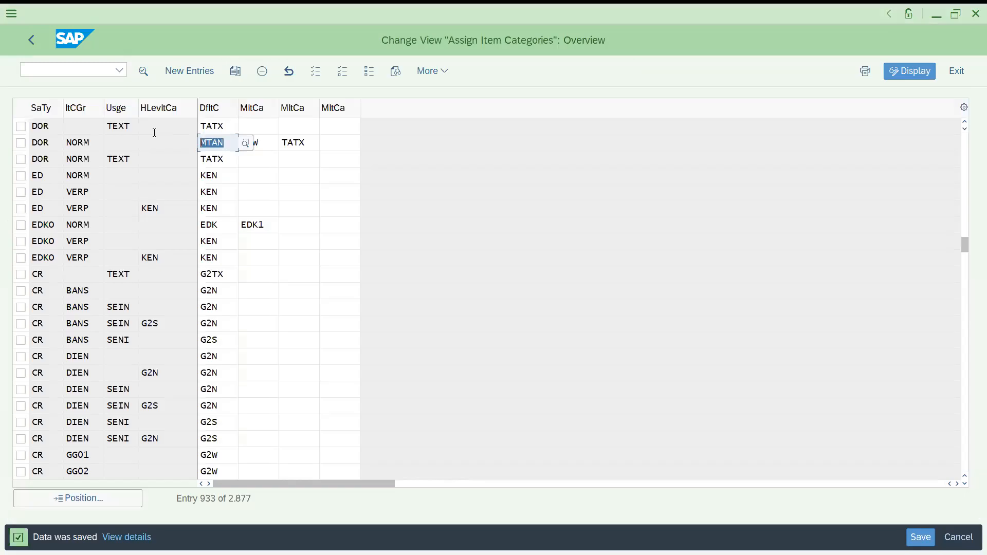
{"action": "type", "text": "TAN"}
Compare the default item category with the manual alternatives assigned to document type DOR and item category group NORM
{"action": "left_click", "coordinate": [72, 140]}
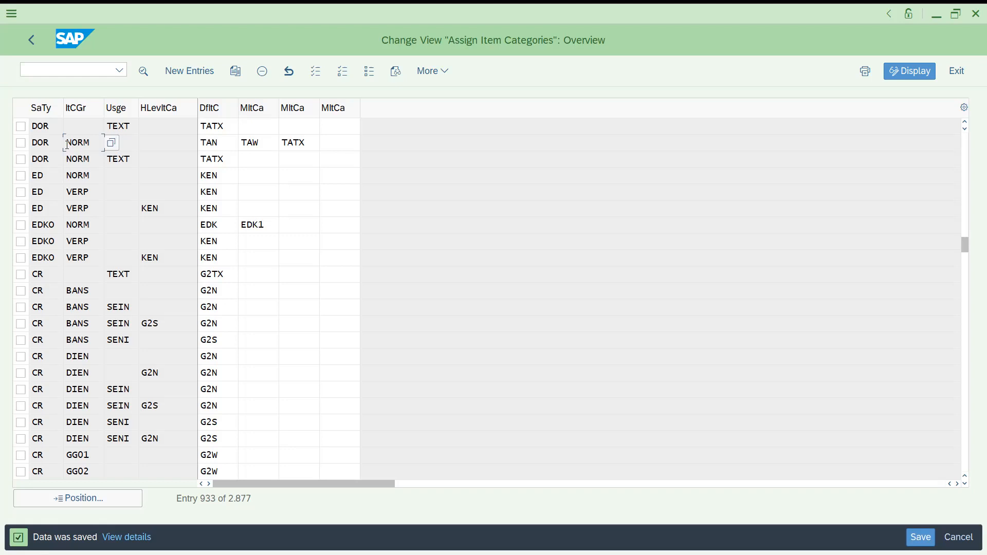
{"action": "left_click", "coordinate": [243, 144]}
{"action": "key", "text": "Tab"}
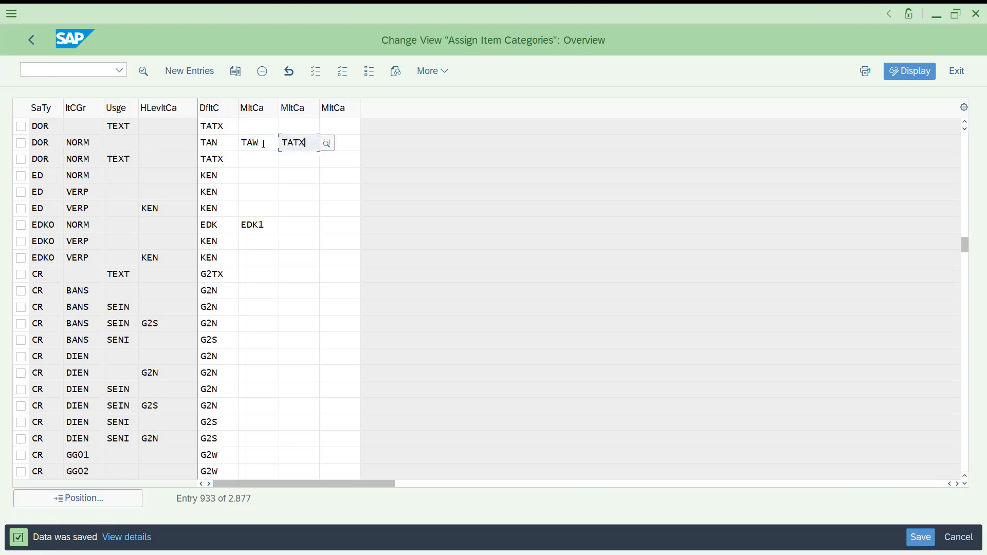
{"action": "left_click", "coordinate": [216, 141]}
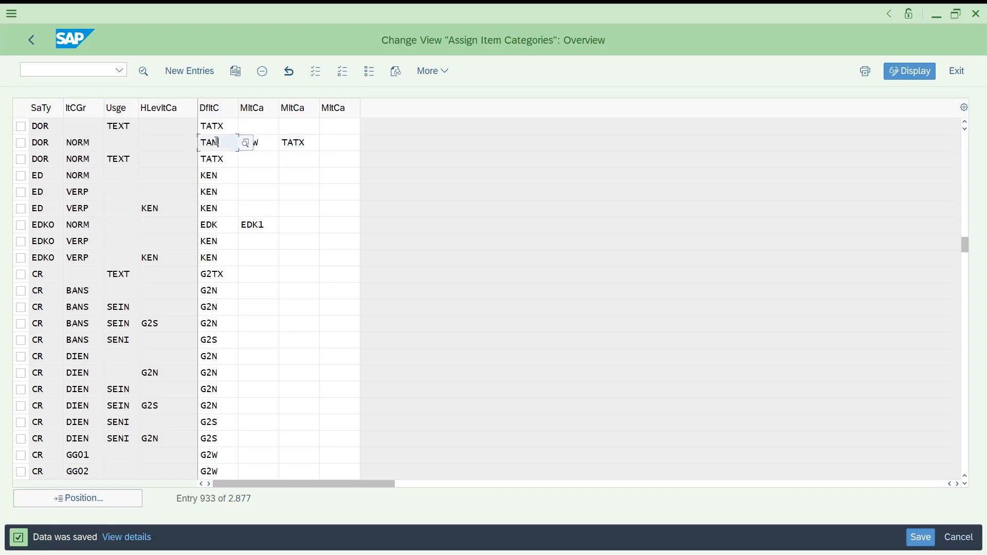
{"action": "left_click", "coordinate": [257, 144]}
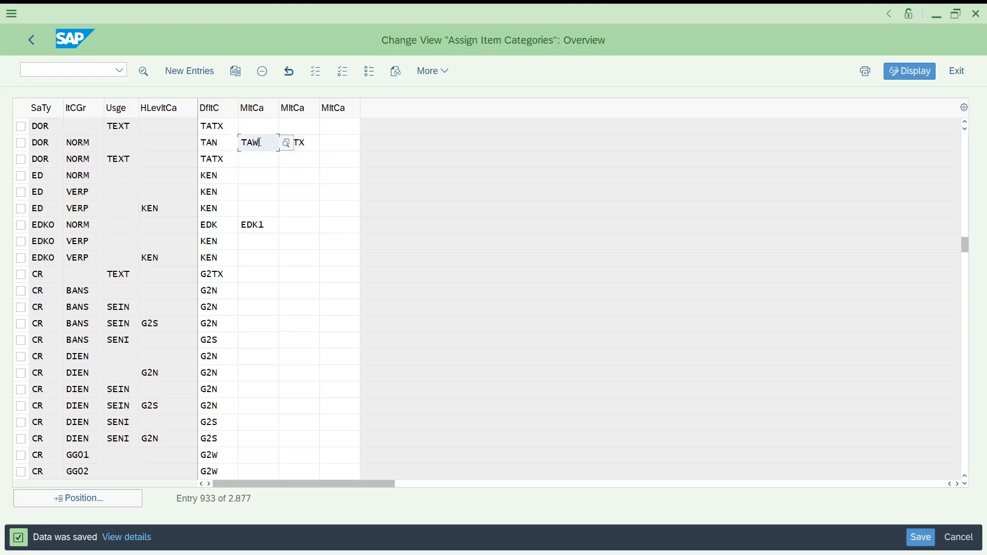
{"action": "left_click", "coordinate": [219, 141]}
{"action": "left_click", "coordinate": [272, 144]}
{"action": "left_click", "coordinate": [222, 146]}
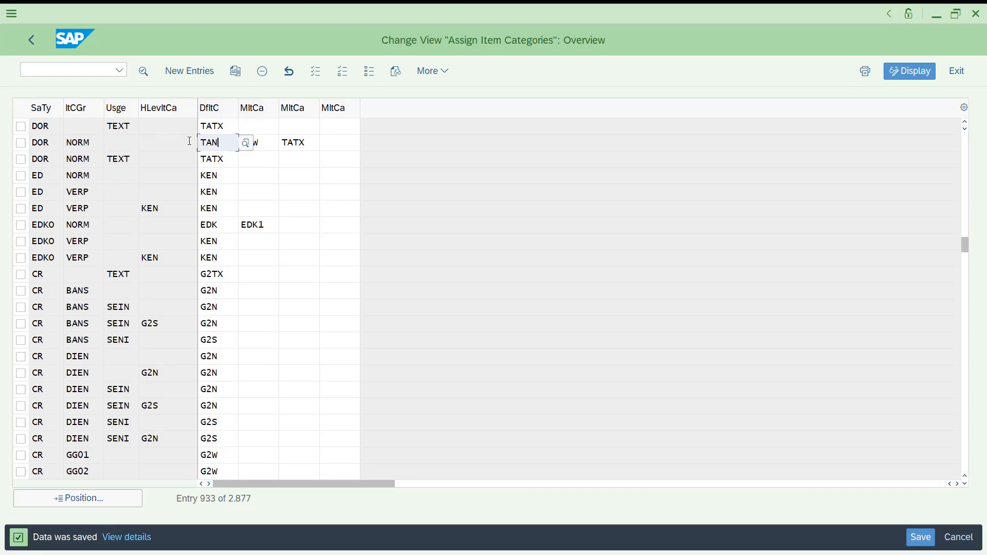
Add G2N as the third manual item category for document type DOR with group NORM and save the assignment
{"action": "left_click", "coordinate": [305, 143]}
{"action": "left_click", "coordinate": [251, 143]}
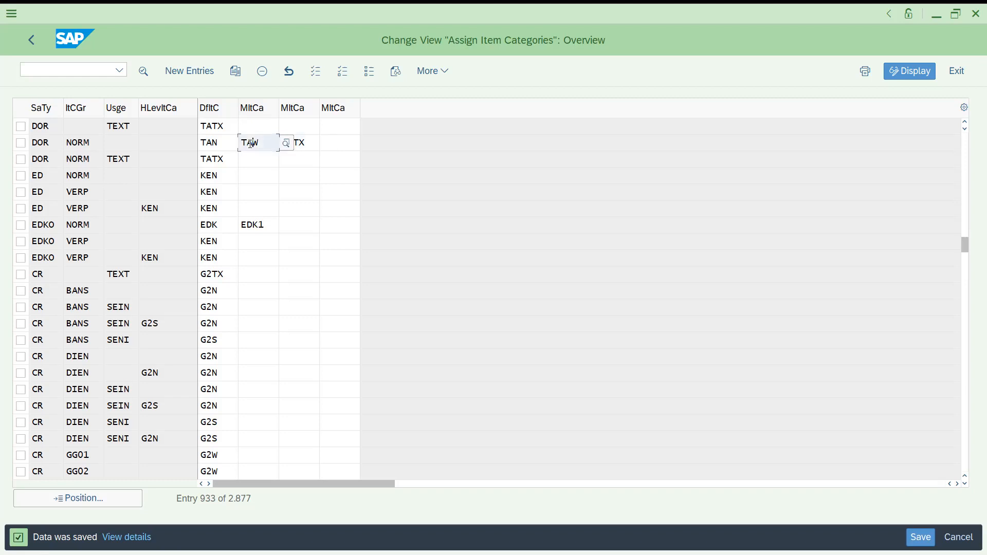
{"action": "left_click", "coordinate": [314, 139]}
{"action": "left_click", "coordinate": [348, 146]}
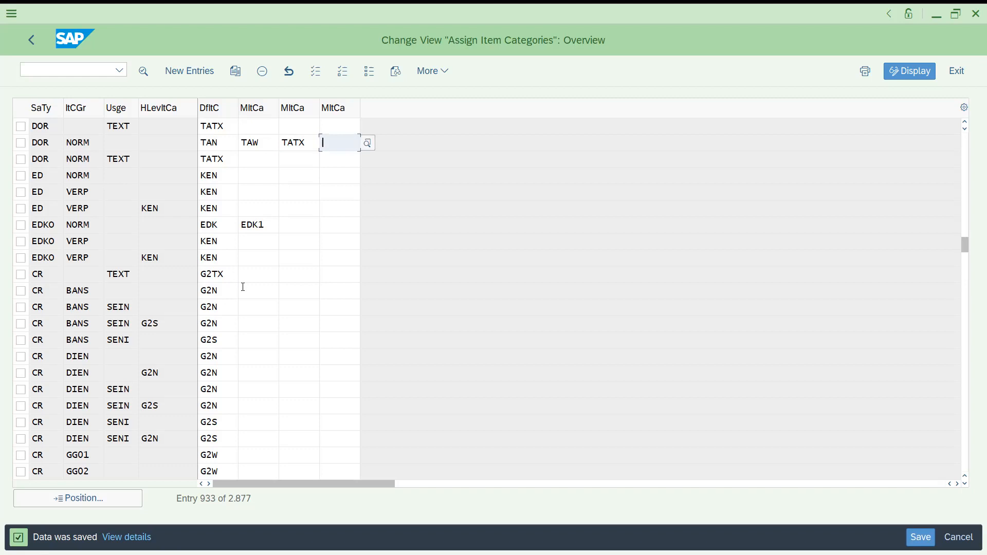
{"action": "left_click", "coordinate": [222, 144]}
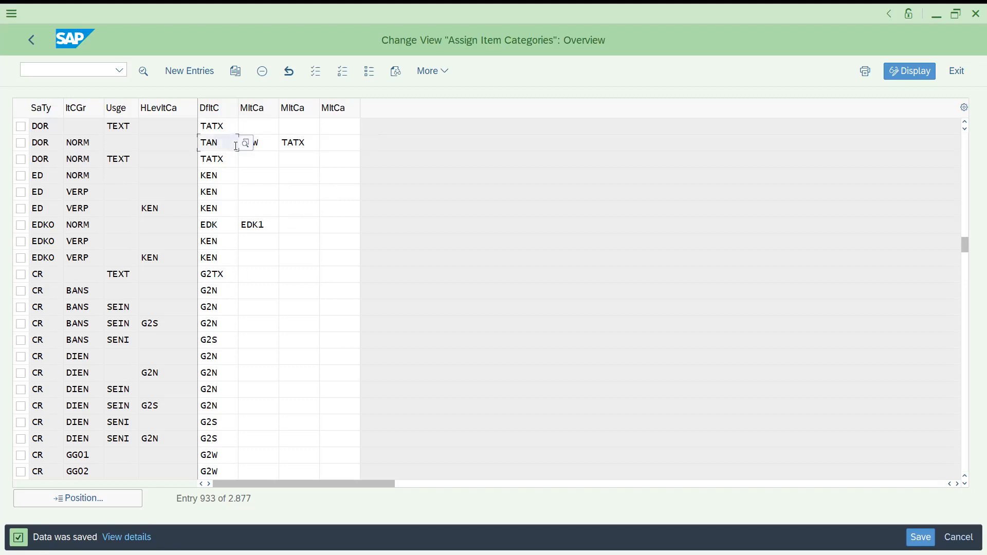
{"action": "left_click", "coordinate": [275, 145]}
{"action": "left_click", "coordinate": [329, 140]}
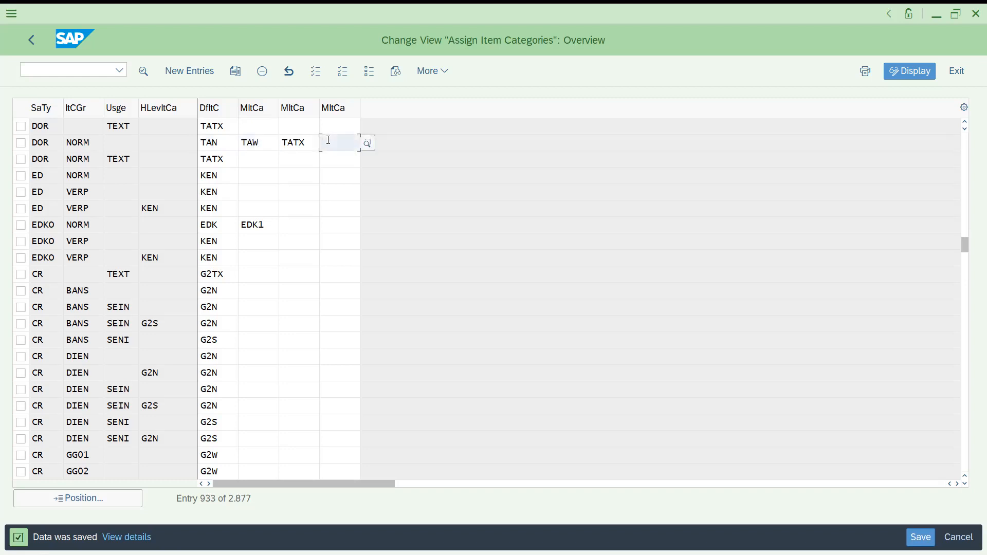
{"action": "type", "text": "G2N"}
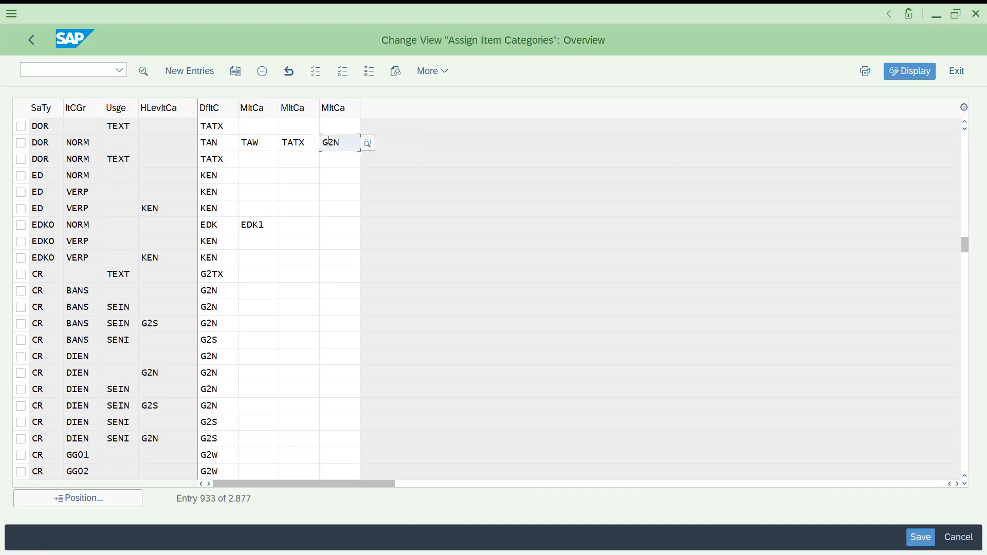
{"action": "key", "text": "ctrl+s"}
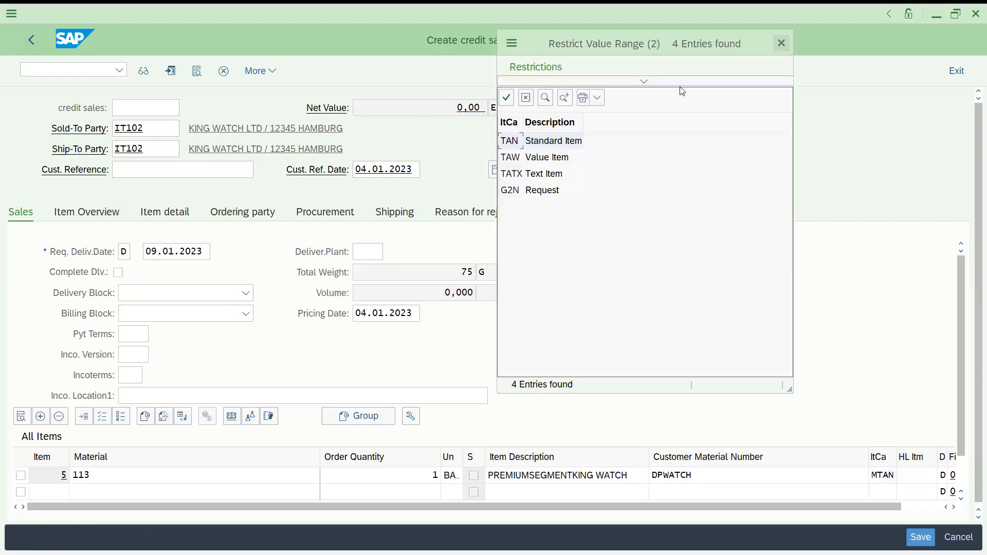
Change the item category of the material 113 order item to TATX (Text Item) and acknowledge the information messages
{"action": "key", "text": "Escape"}
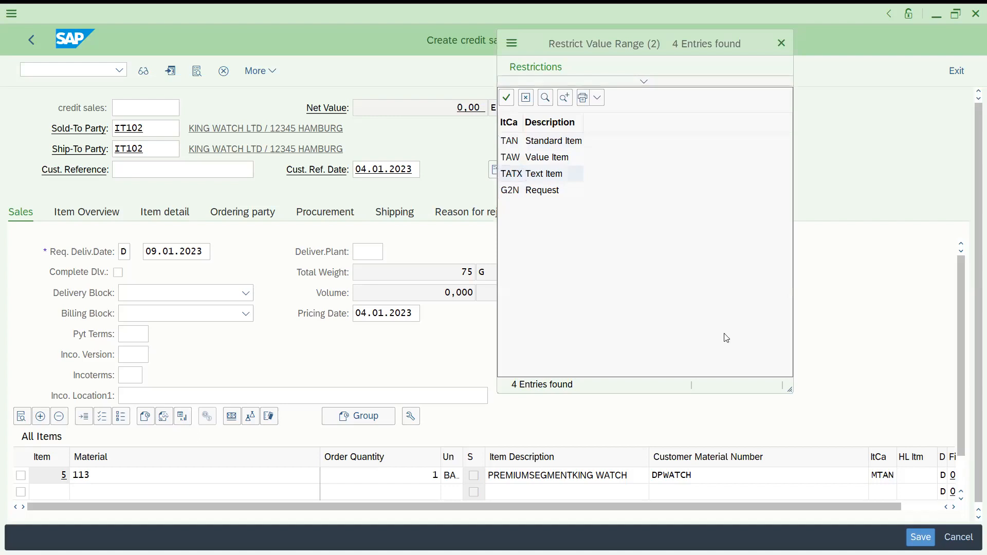
{"action": "key", "text": "Return"}
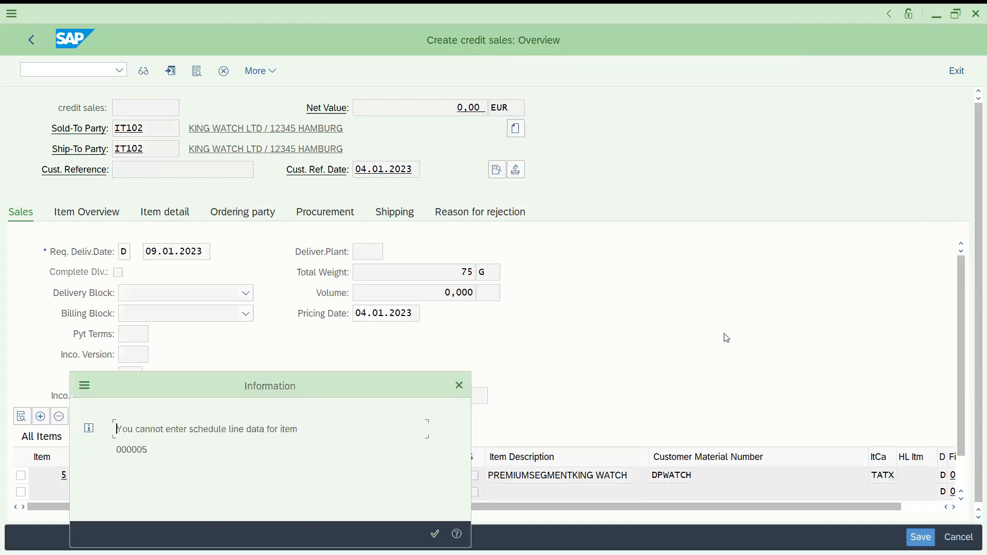
{"action": "key", "text": "Return"}
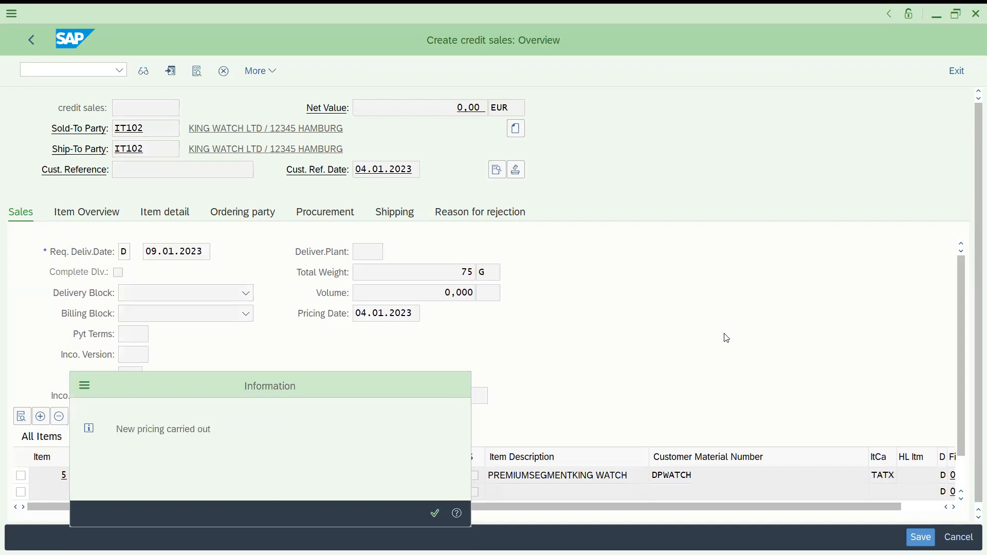
{"action": "key", "text": "Return"}
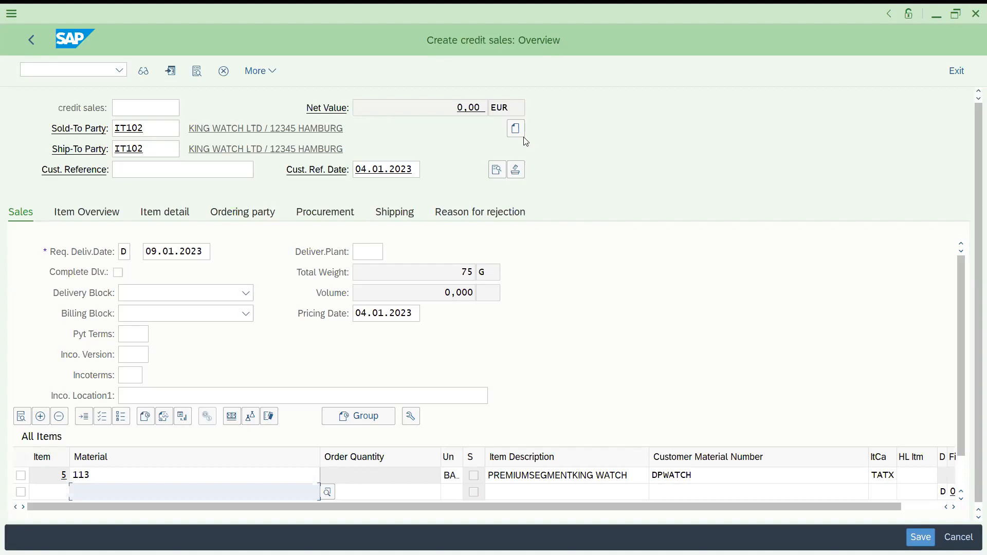
Switch to the S4HANA workbook in Excel and enter SALES ORG2 in cell I47 of the ITEM CATEGORY sheet
{"action": "key", "text": "alt+Tab"}
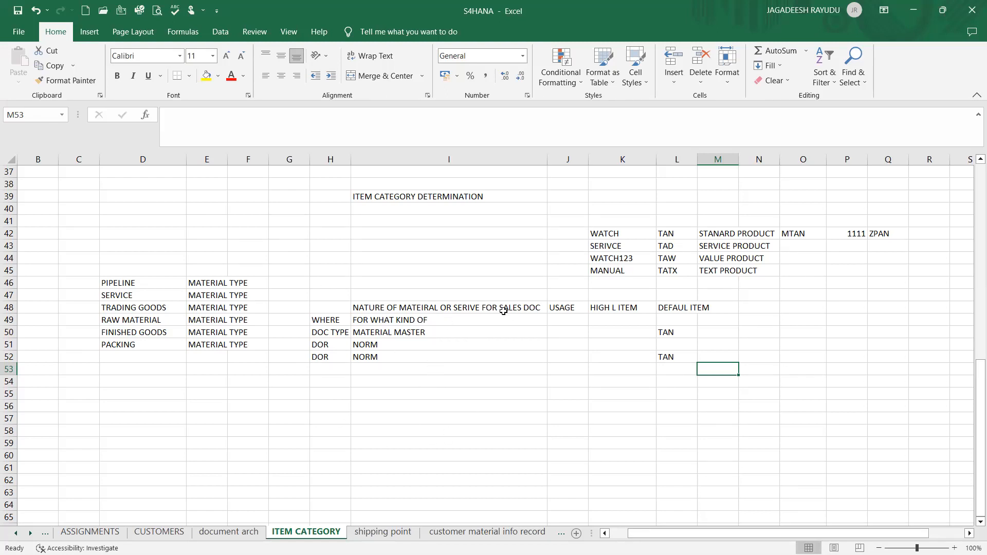
{"action": "double_click", "coordinate": [413, 297]}
{"action": "type", "text": "SALES ORG2"}
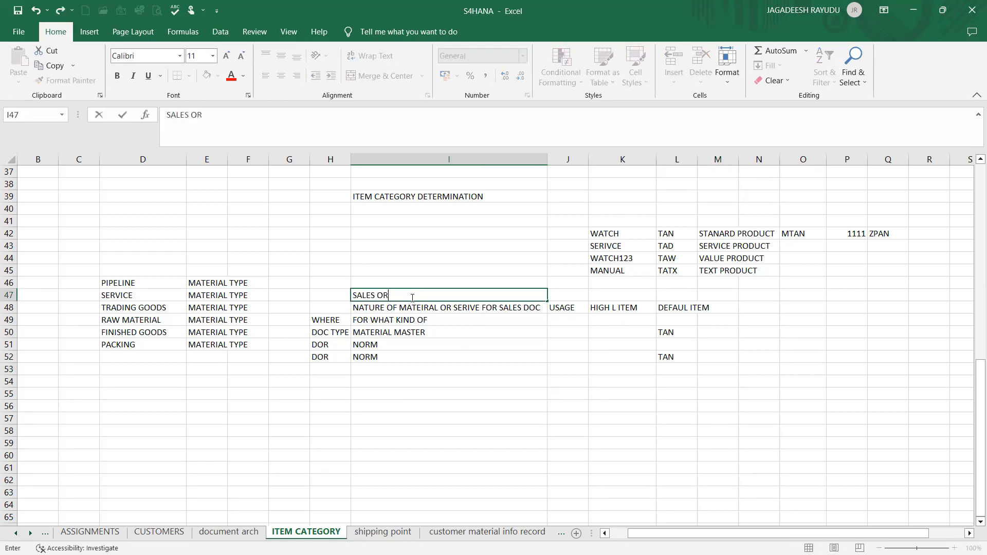
{"action": "left_click", "coordinate": [417, 348]}
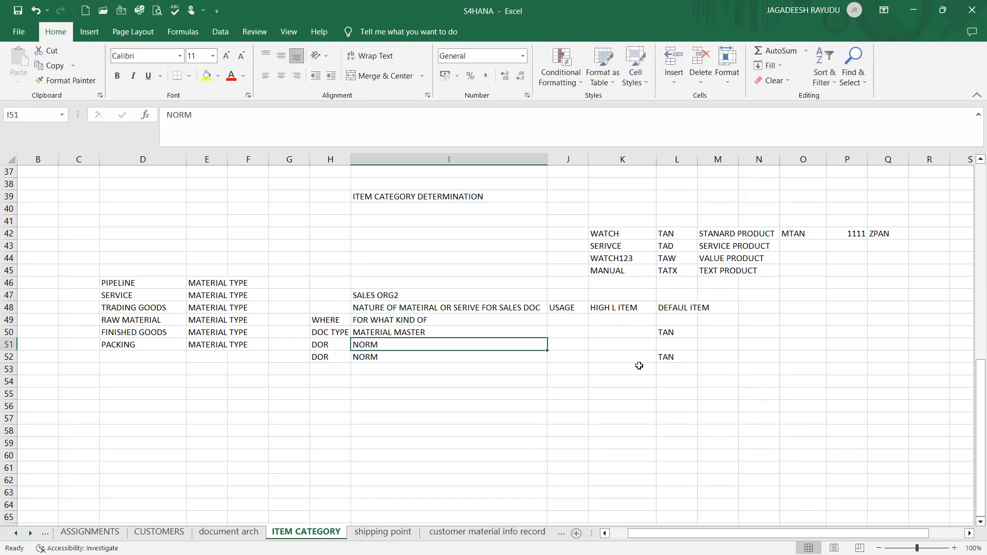
{"action": "left_click", "coordinate": [732, 306]}
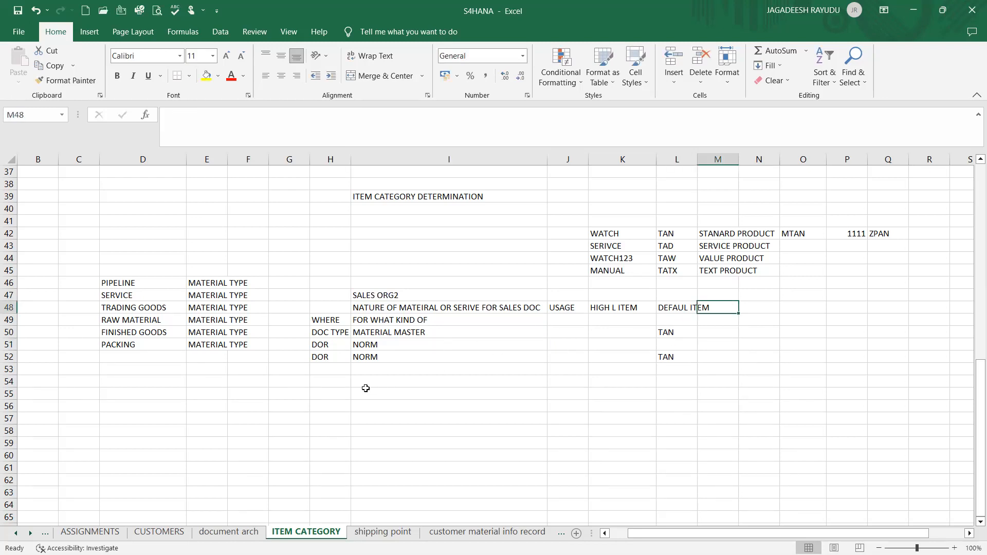
Copy the DOR, NORM, TAN entry from H52:L52 into row 54 starting at H54
{"action": "left_click", "coordinate": [321, 358]}
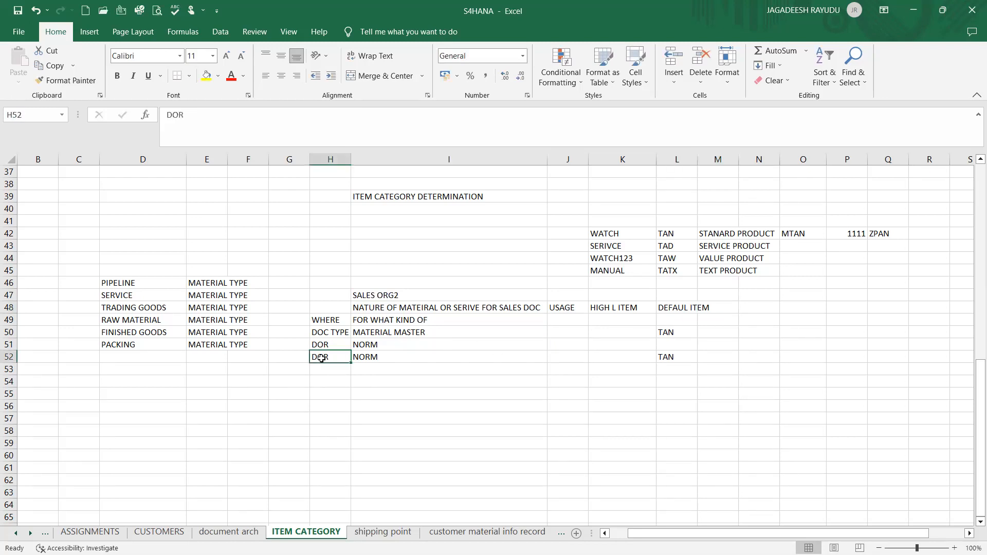
{"action": "key", "text": "shift+Right"}
{"action": "key", "text": "shift+Right"}
{"action": "key", "text": "shift+Right"}
{"action": "key", "text": "shift+Right"}
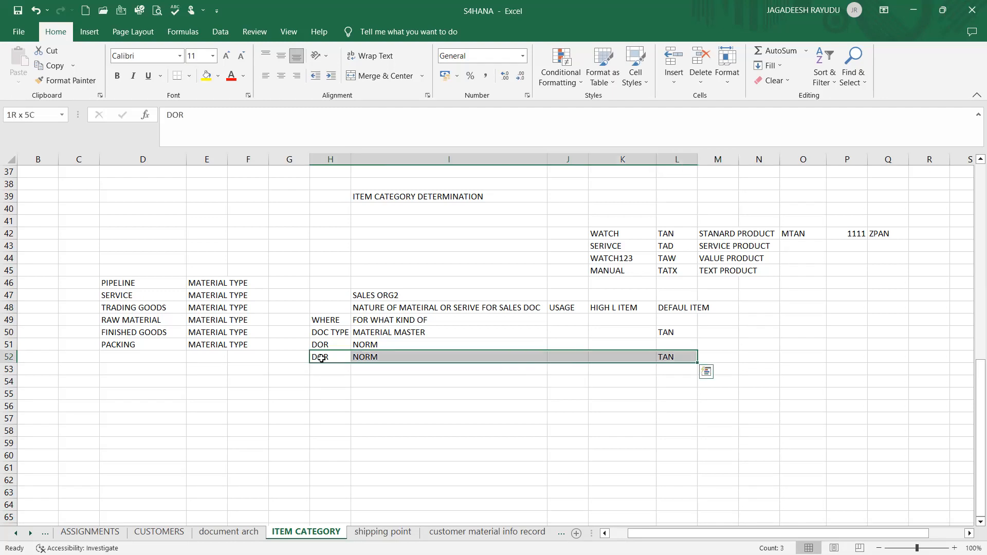
{"action": "key", "text": "ctrl+c"}
{"action": "key", "text": "Down"}
{"action": "key", "text": "Down"}
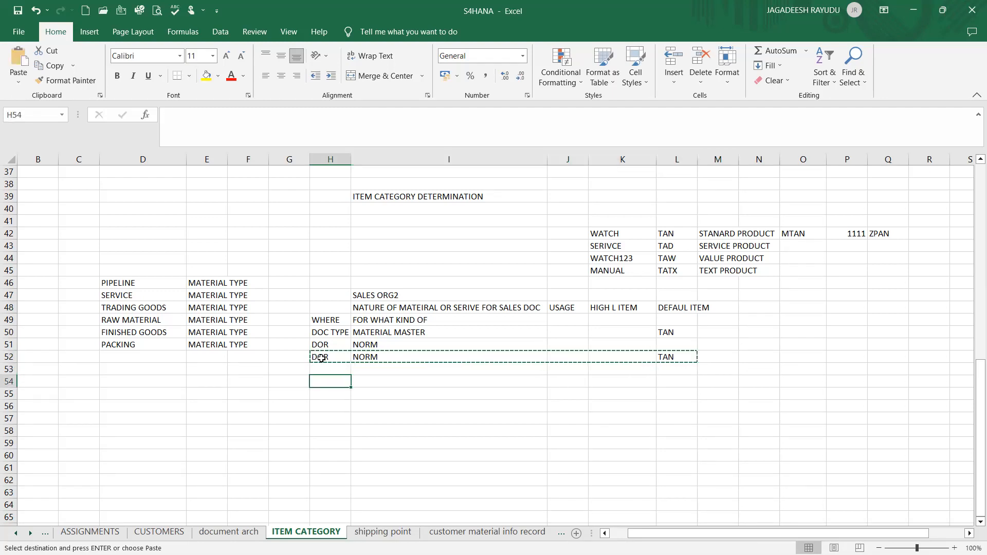
{"action": "key", "text": "ctrl+v"}
{"action": "key", "text": "Right"}
{"action": "key", "text": "Right"}
{"action": "key", "text": "Right"}
{"action": "key", "text": "Right"}
{"action": "key", "text": "Right"}
{"action": "key", "text": "Right"}
{"action": "key", "text": "Right"}
{"action": "key", "text": "Right"}
{"action": "key", "text": "Up"}
{"action": "key", "text": "Down"}
Enter the sample material WATCH in both cells D57 and D58
{"action": "left_click", "coordinate": [180, 433]}
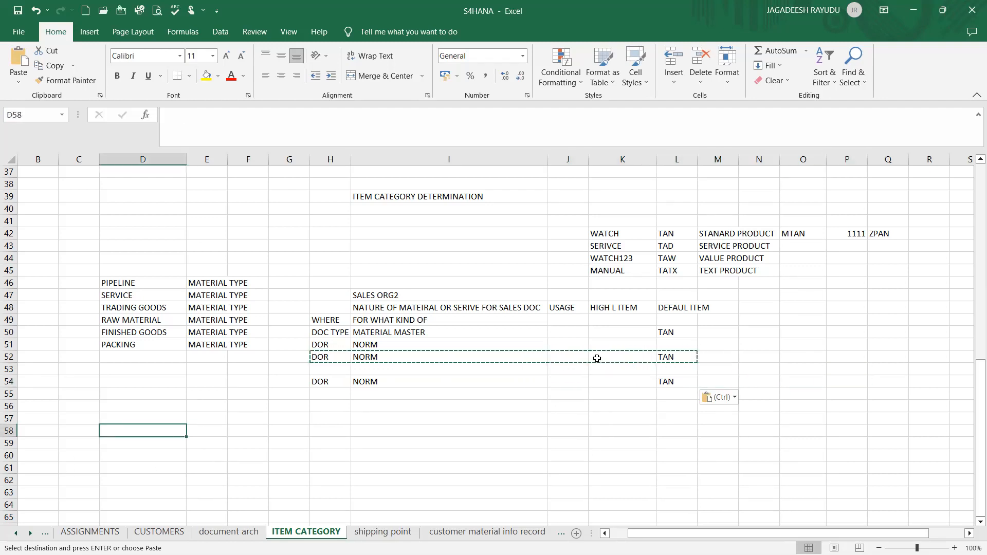
{"action": "left_click", "coordinate": [147, 416]}
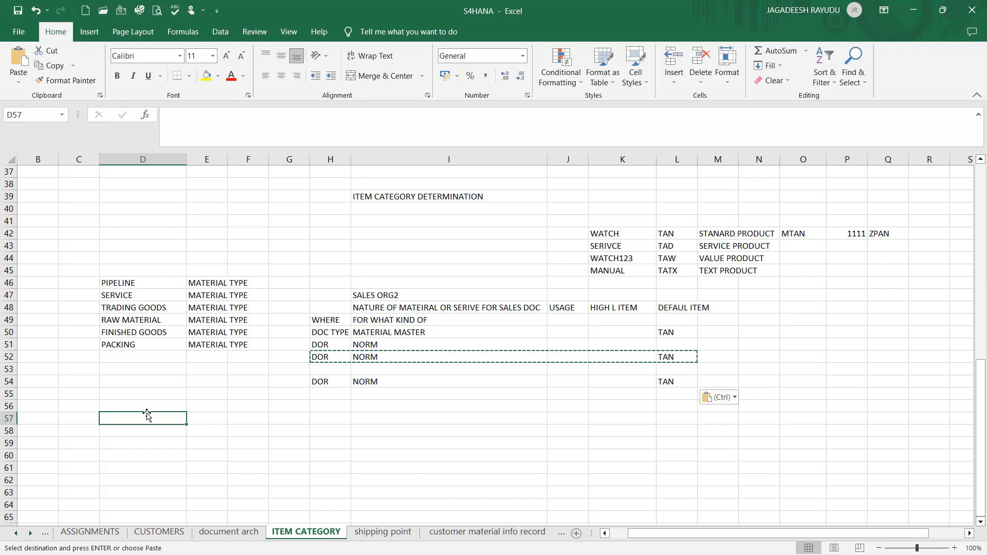
{"action": "type", "text": "WA"}
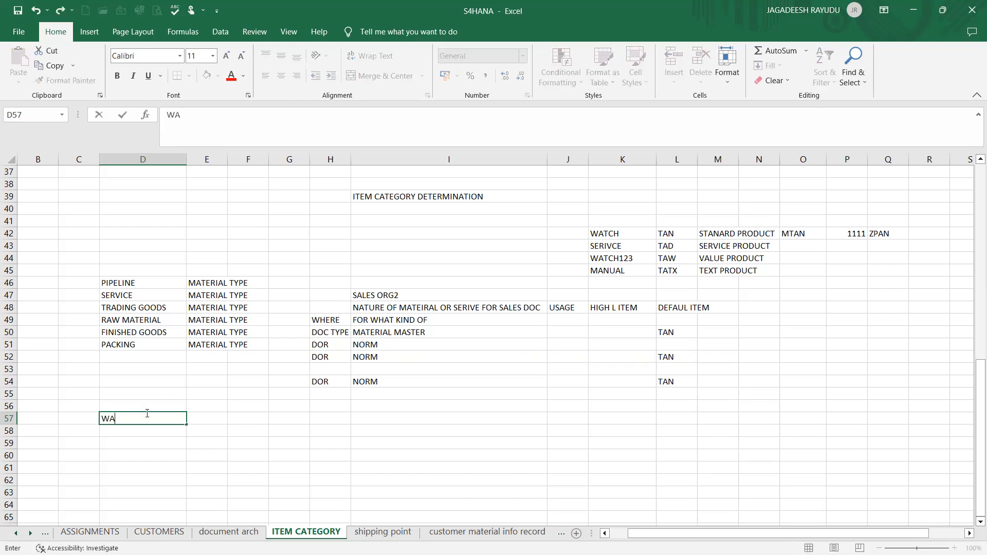
{"action": "type", "text": "TCH"}
{"action": "key", "text": "Return"}
{"action": "key", "text": "Right"}
{"action": "key", "text": "Left"}
{"action": "key", "text": "Right"}
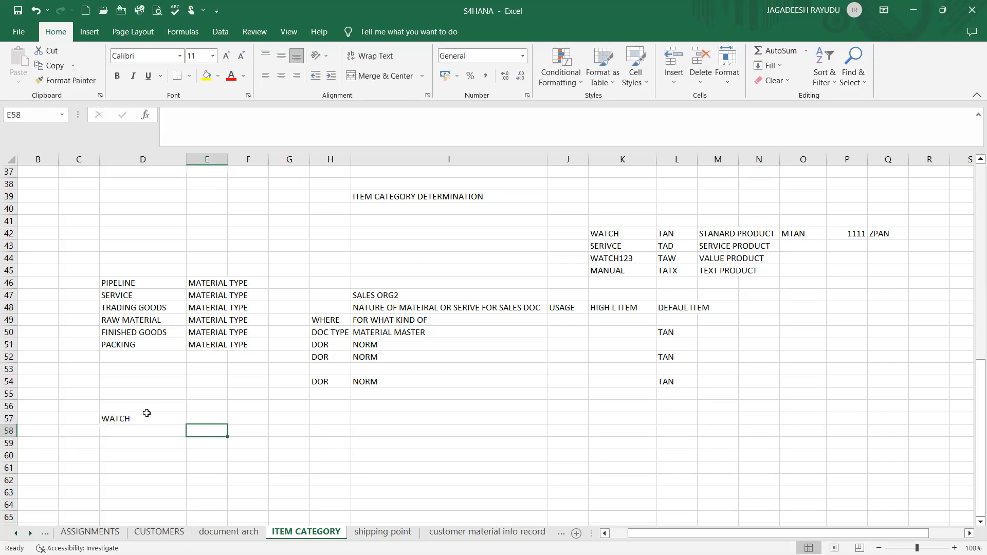
{"action": "key", "text": "Left"}
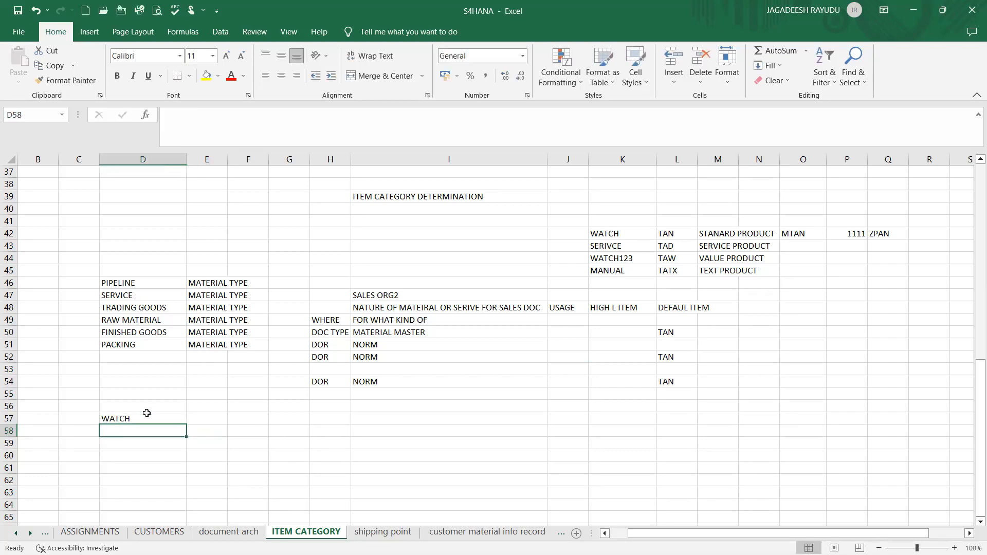
{"action": "type", "text": "WAT"}
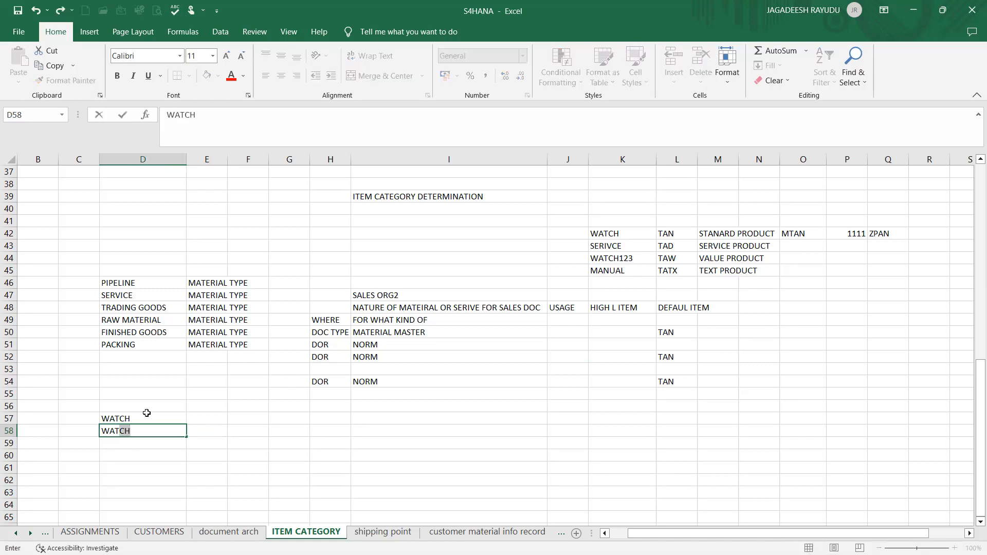
{"action": "key", "text": "Return"}
{"action": "key", "text": "Down"}
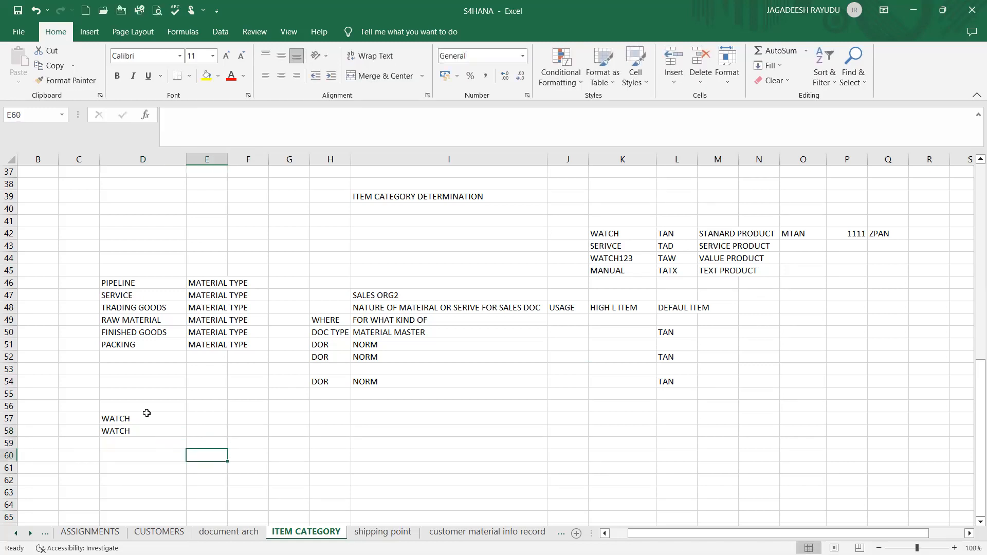
Enter the sample materials LAPTOP in cell D60 and MOUSE in cell D61
{"action": "type", "text": "LAPTOP"}
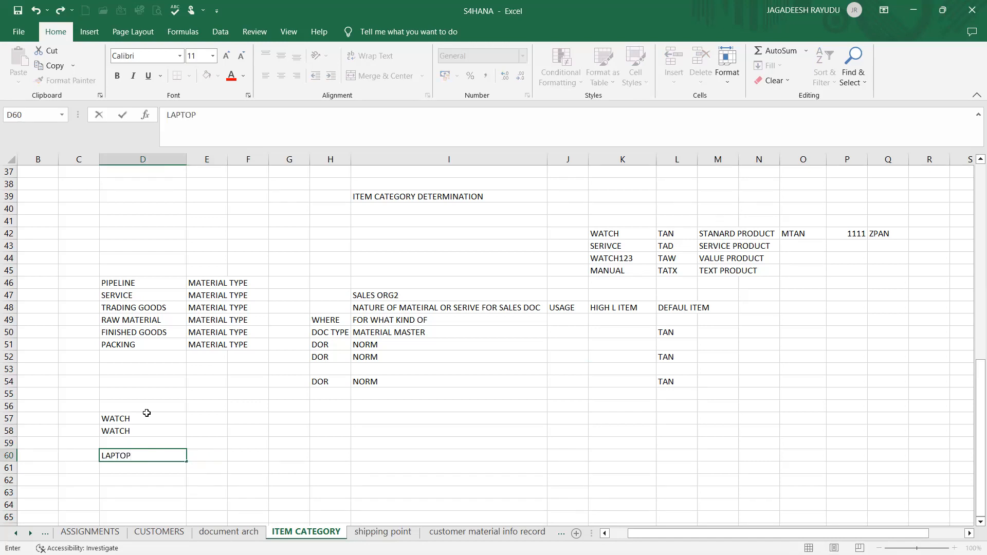
{"action": "key", "text": "Return"}
{"action": "type", "text": "MOUSE"}
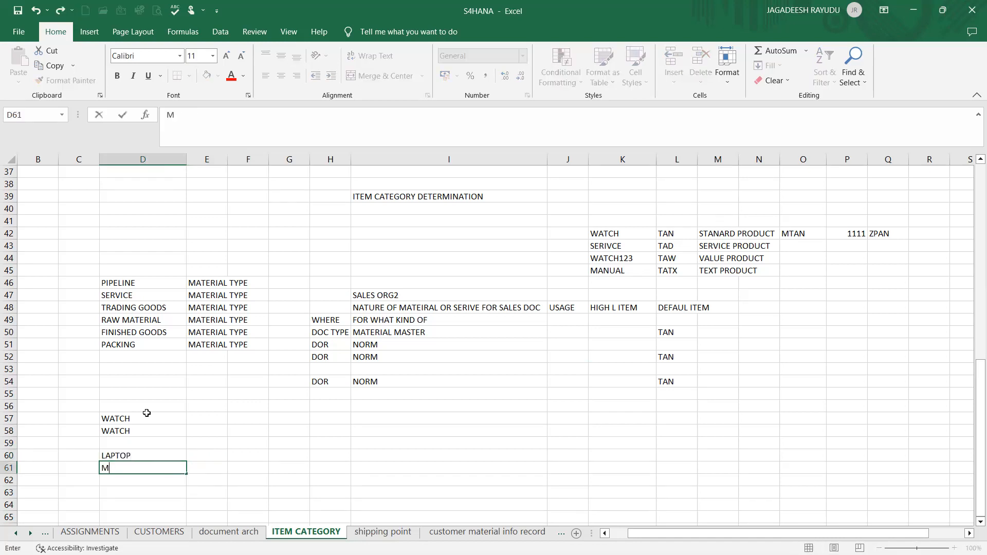
{"action": "key", "text": "Tab"}
Complete the WATCH entry in row 57 with TAN in E57, PRICING in F57, 3000 in G57 and USD in H57
{"action": "key", "text": "Up"}
{"action": "key", "text": "Up"}
{"action": "key", "text": "Up"}
{"action": "key", "text": "Up"}
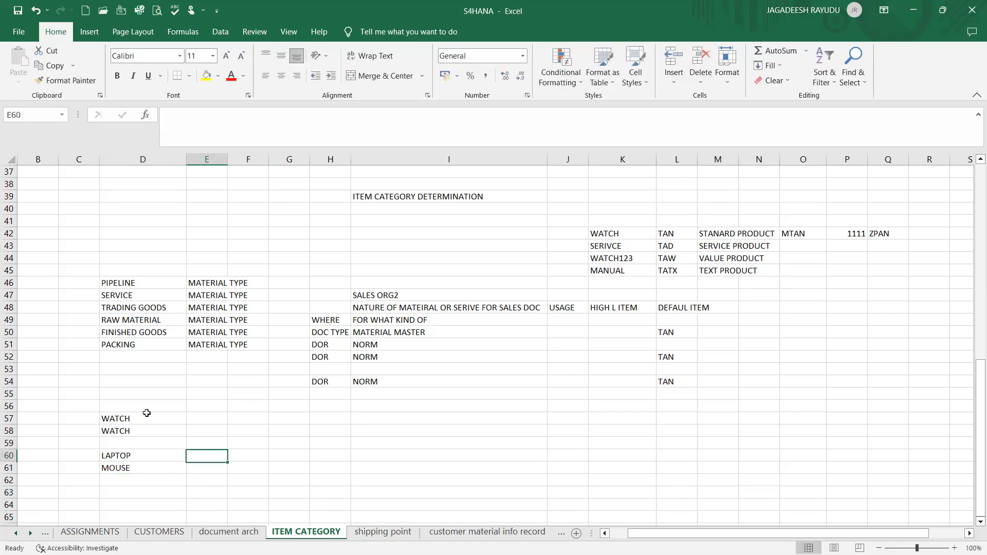
{"action": "type", "text": "TAN"}
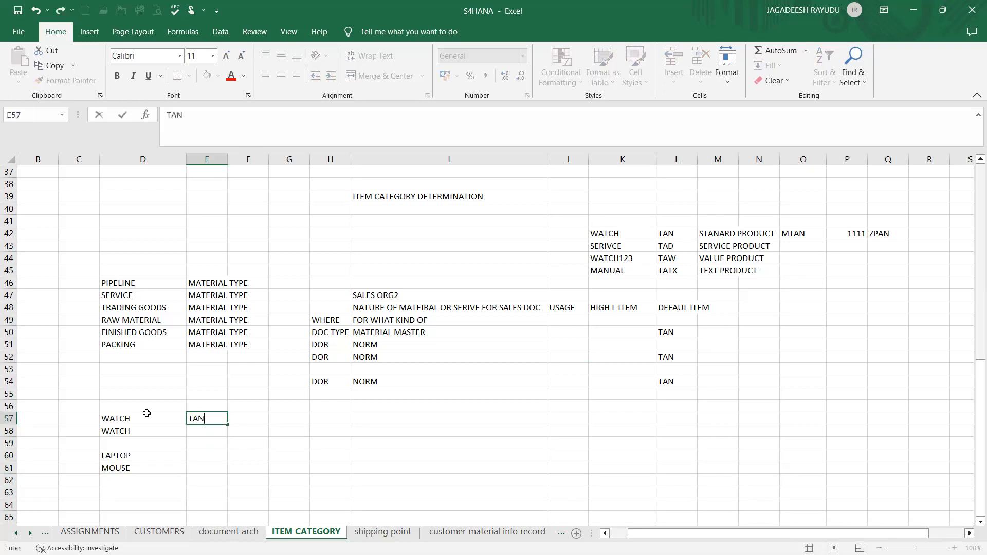
{"action": "key", "text": "Tab"}
{"action": "key", "text": "Left"}
{"action": "key", "text": "Right"}
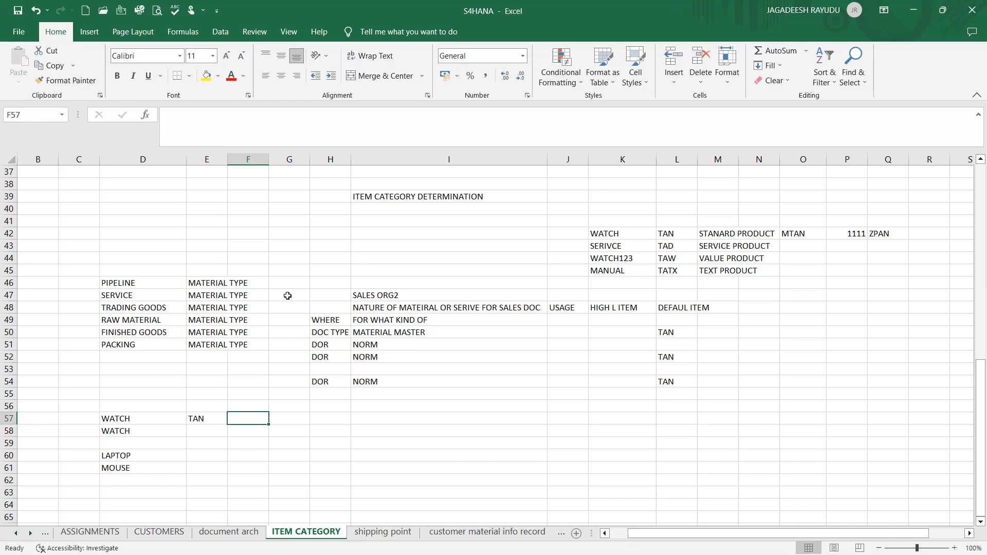
{"action": "type", "text": "PR"}
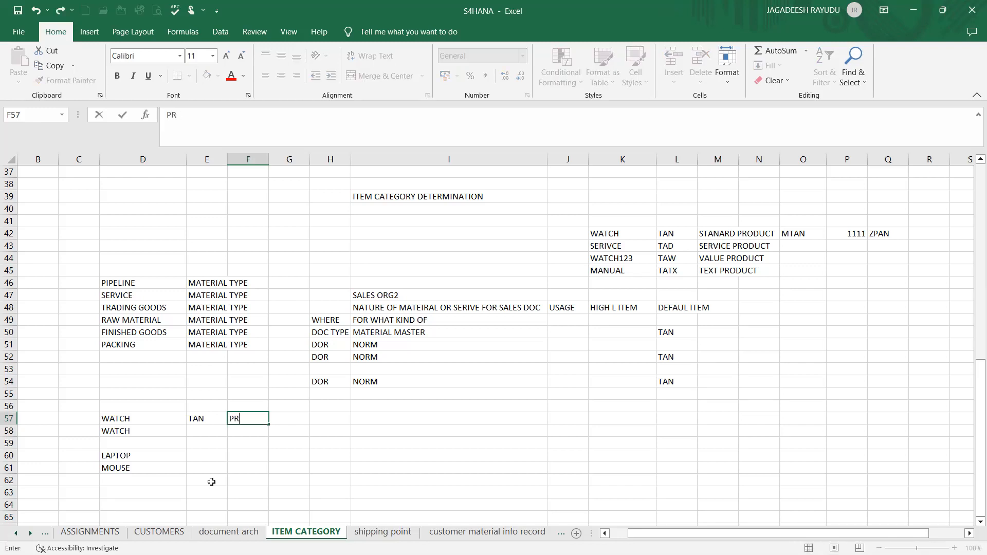
{"action": "type", "text": "ICING"}
{"action": "left_click", "coordinate": [301, 420]}
{"action": "type", "text": "3000"}
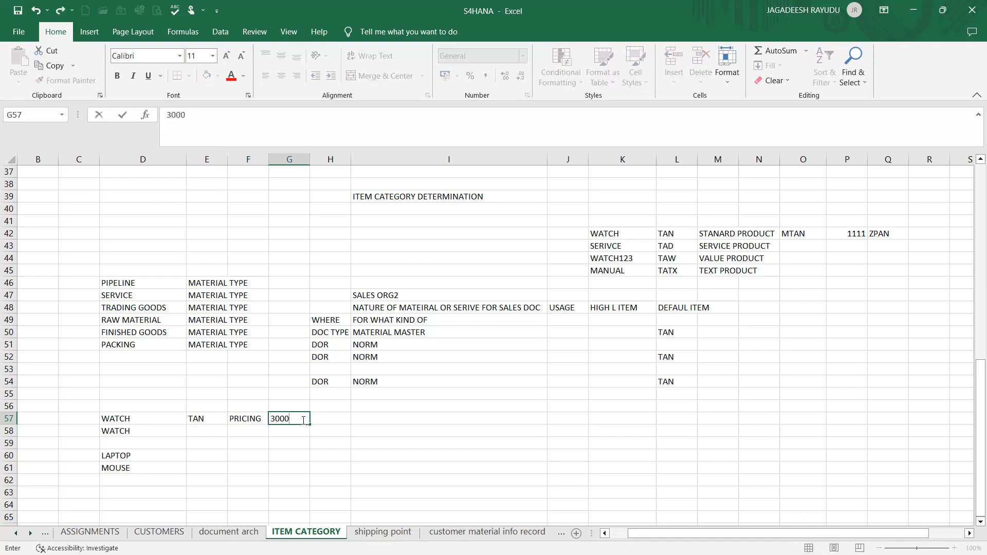
{"action": "key", "text": "Tab"}
{"action": "type", "text": "USD"}
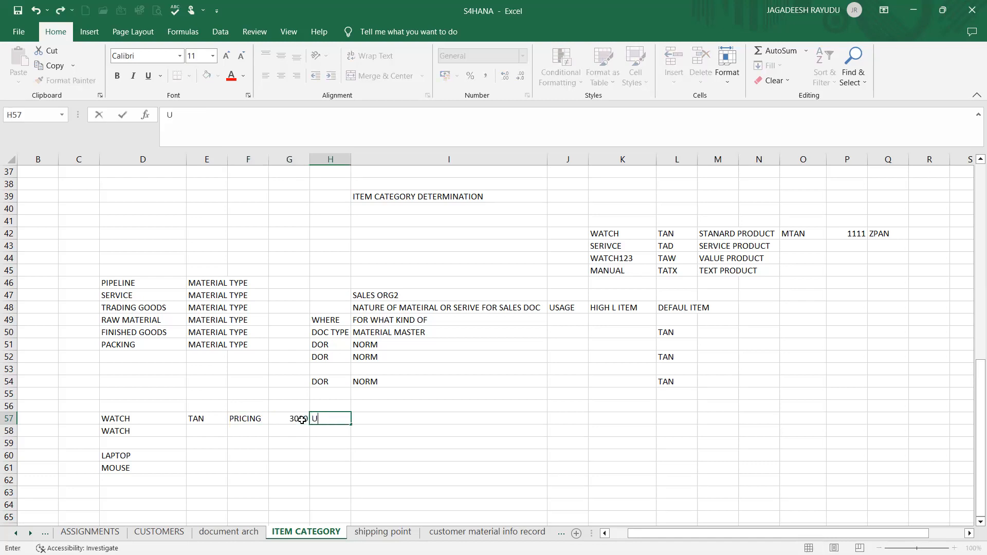
{"action": "left_click", "coordinate": [274, 423]}
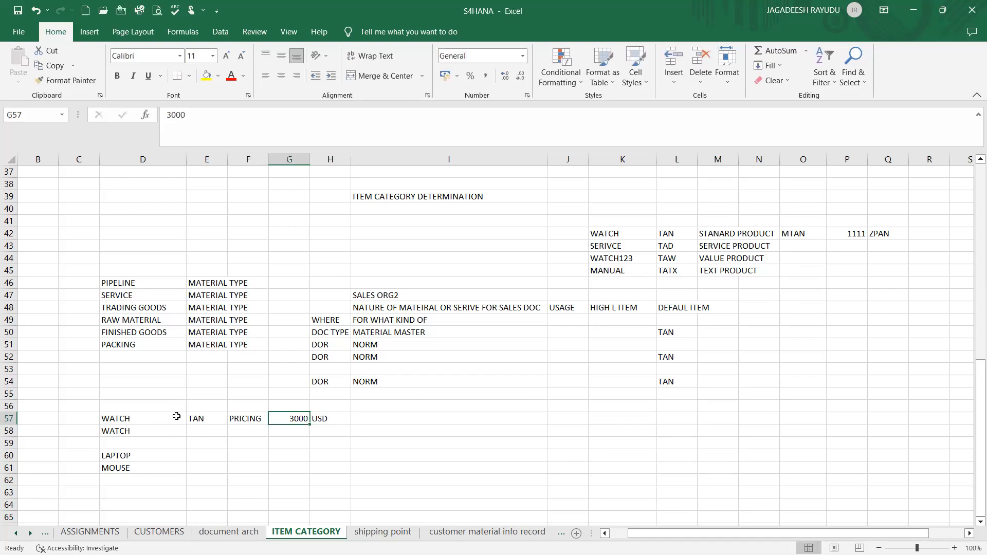
Enter the item category TANN for the second WATCH line in cell E58
{"action": "left_click", "coordinate": [118, 435]}
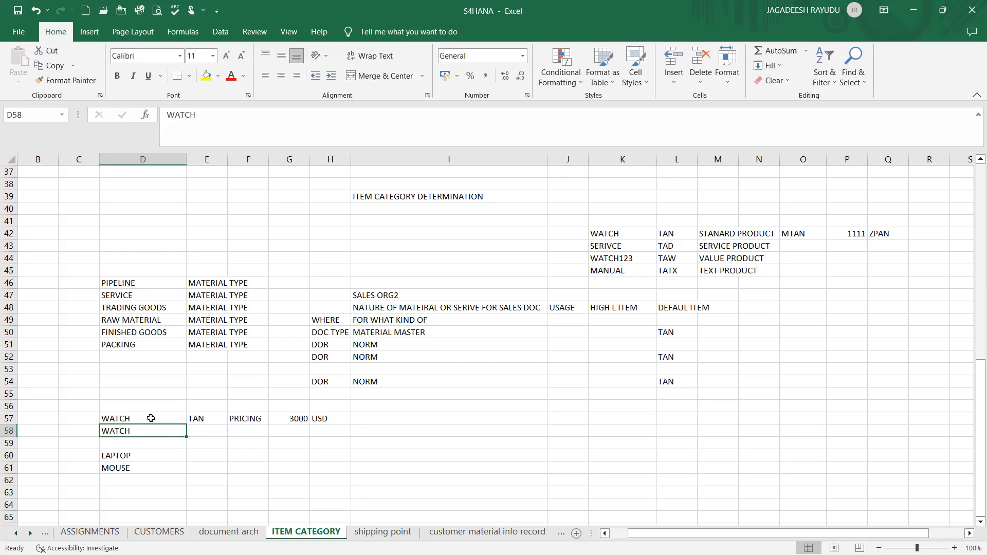
{"action": "left_click_drag", "start_coordinate": [148, 415], "coordinate": [150, 435]}
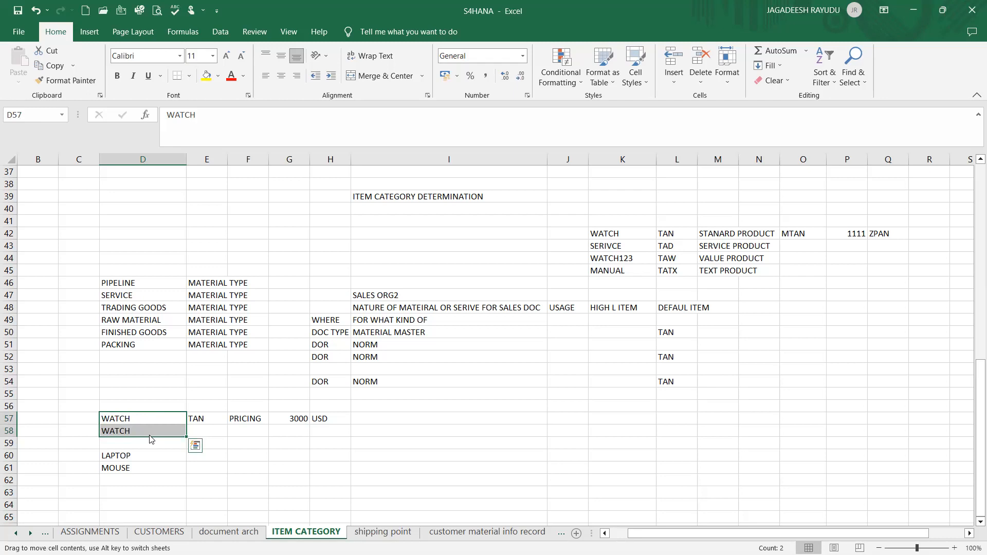
{"action": "left_click", "coordinate": [218, 421]}
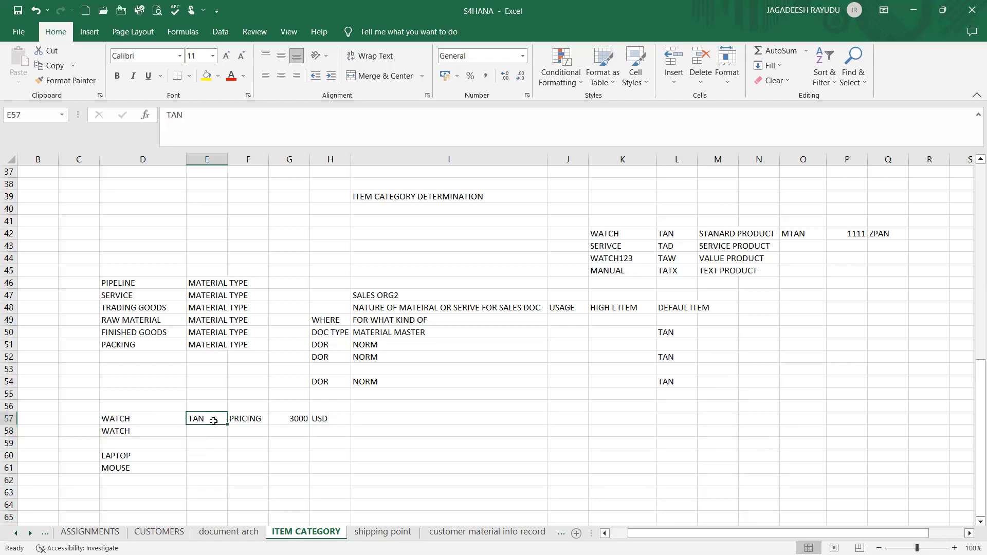
{"action": "left_click", "coordinate": [208, 432]}
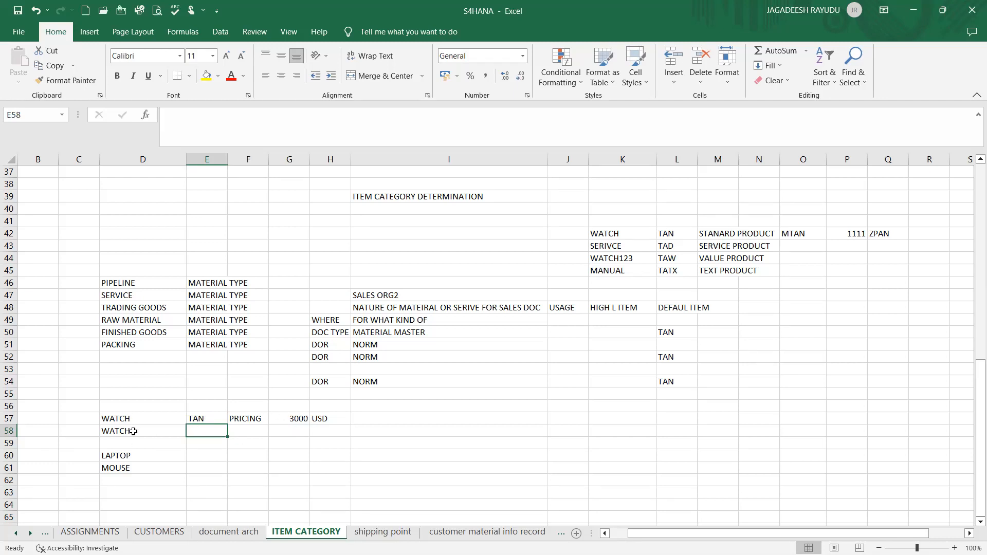
{"action": "type", "text": "TAN"}
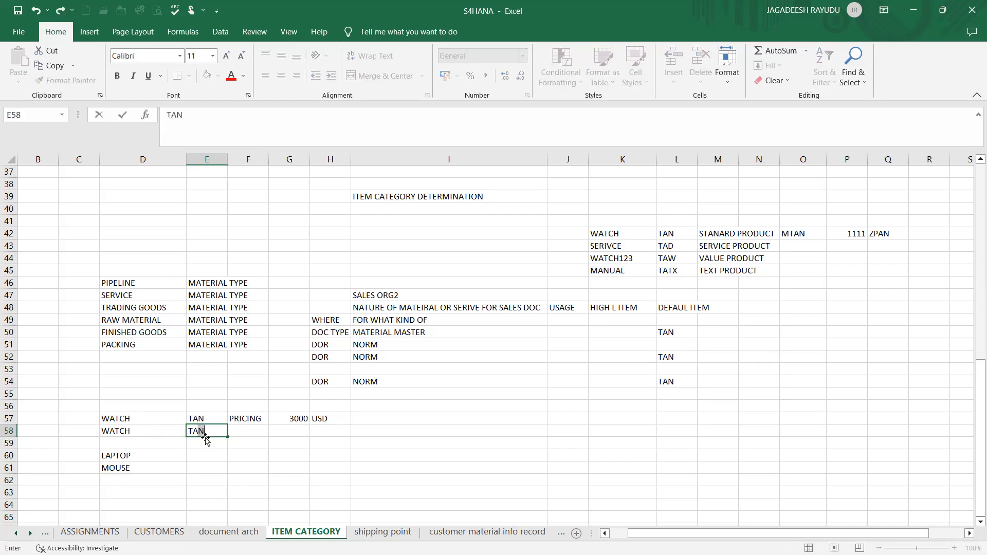
{"action": "type", "text": "N"}
{"action": "key", "text": "Tab"}
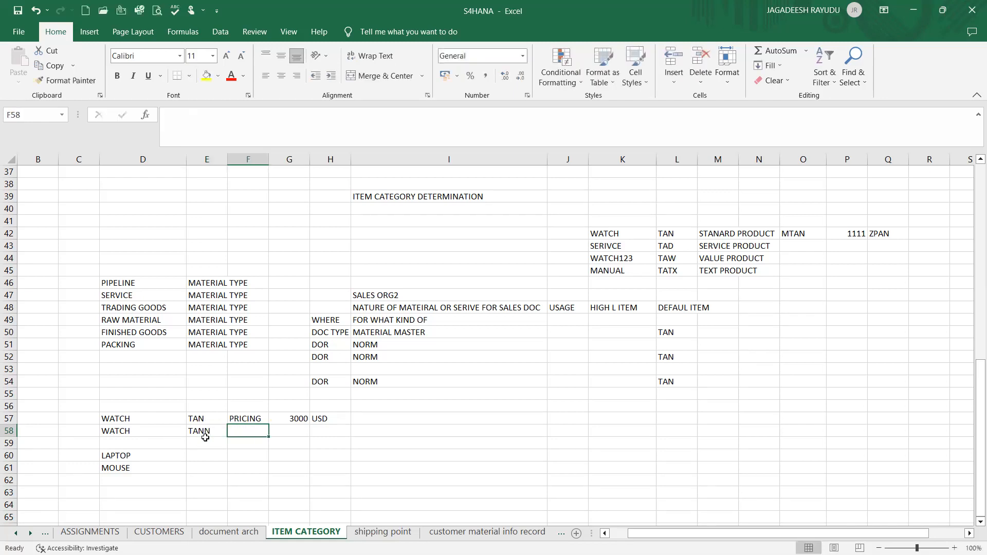
Describe the second WATCH line as FREE GOOD in cell F58
{"action": "type", "text": "FREE GFOO"}
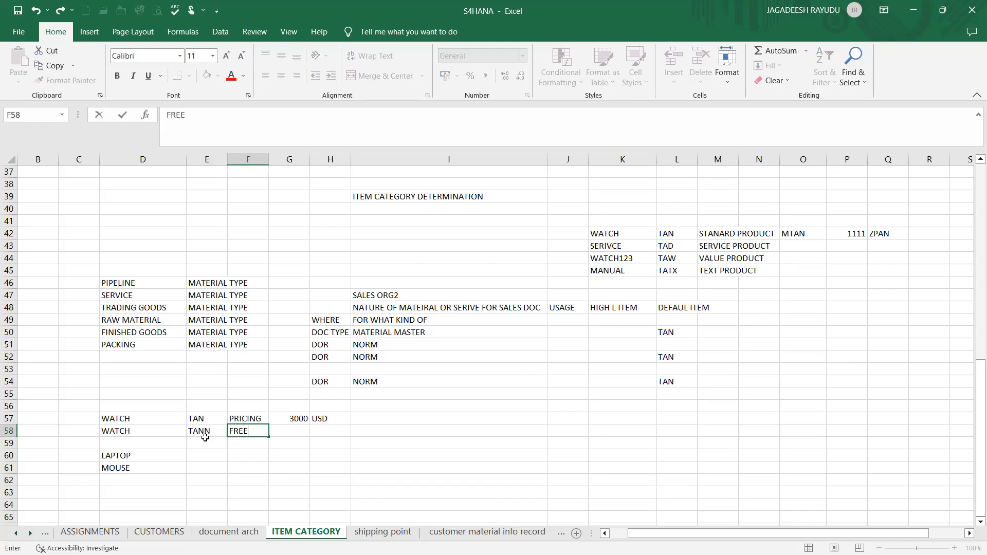
{"action": "key", "text": "BackSpace"}
{"action": "key", "text": "BackSpace"}
{"action": "key", "text": "BackSpace"}
{"action": "key", "text": "BackSpace"}
{"action": "type", "text": "GOO"}
{"action": "key", "text": "BackSpace"}
{"action": "key", "text": "BackSpace"}
{"action": "key", "text": "BackSpace"}
{"action": "type", "text": "GOOD"}
Add a net line under the WATCH entries with NET in F59 and 3000 in G59
{"action": "left_click", "coordinate": [288, 445]}
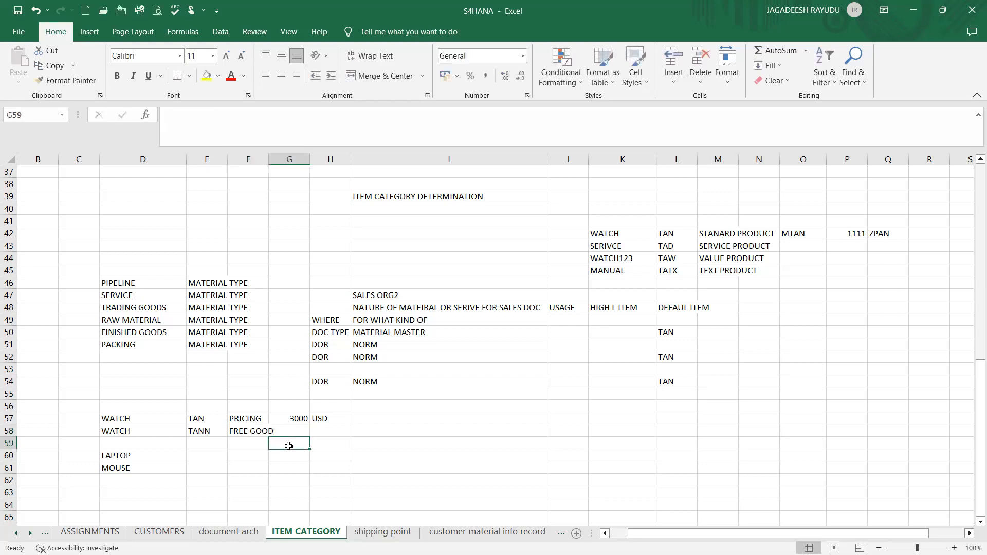
{"action": "type", "text": "3000"}
{"action": "left_click", "coordinate": [241, 442]}
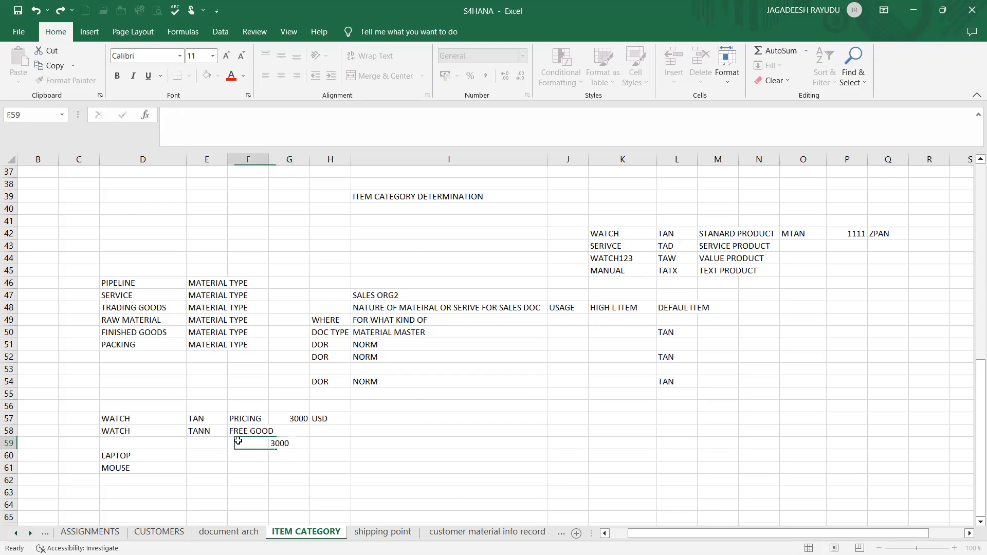
{"action": "type", "text": "NET"}
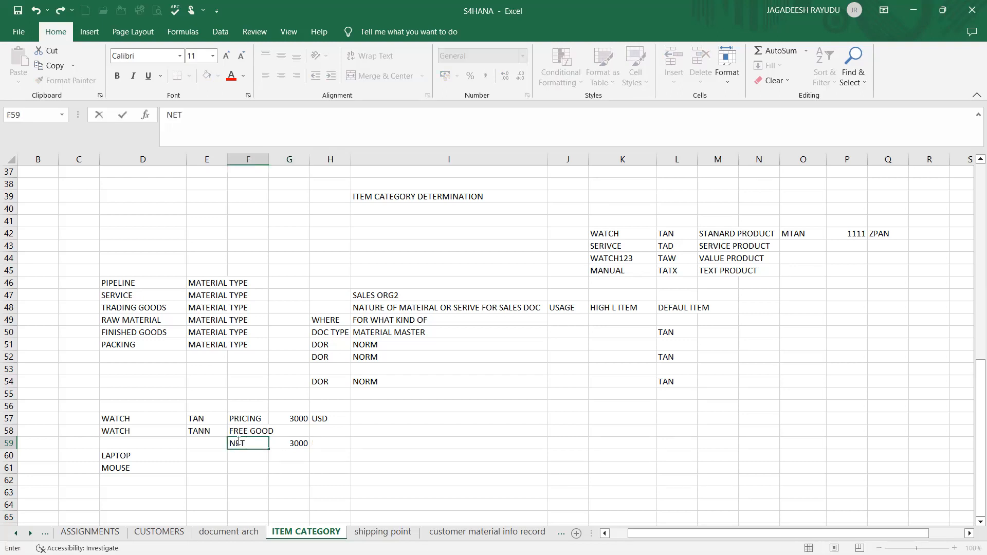
{"action": "left_click", "coordinate": [210, 442]}
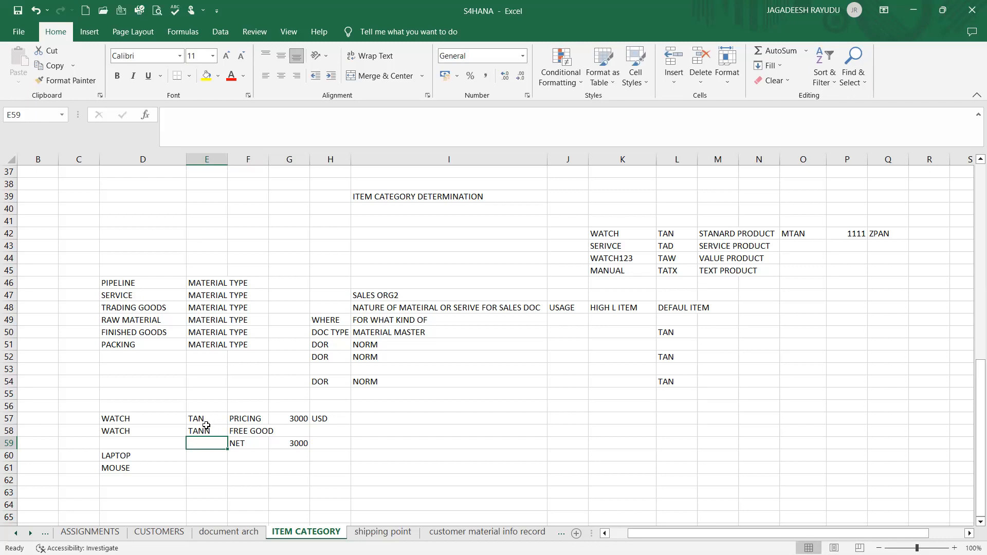
{"action": "left_click_drag", "start_coordinate": [211, 418], "coordinate": [209, 432]}
{"action": "left_click", "coordinate": [210, 432]}
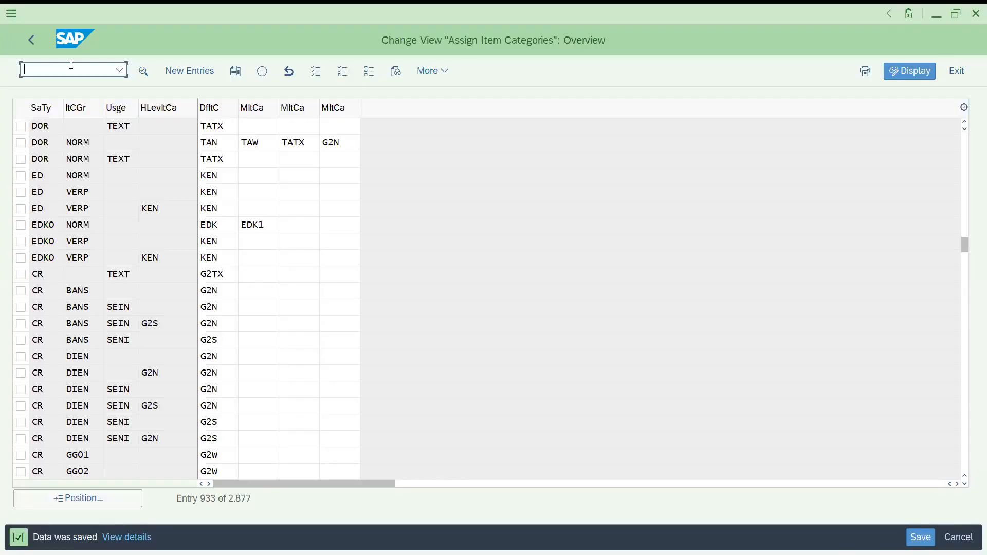
Switch to SAP, open item category maintenance in a new session and display the details of item category TANN
{"action": "type", "text": "/OVOV"}
{"action": "key", "text": "Return"}
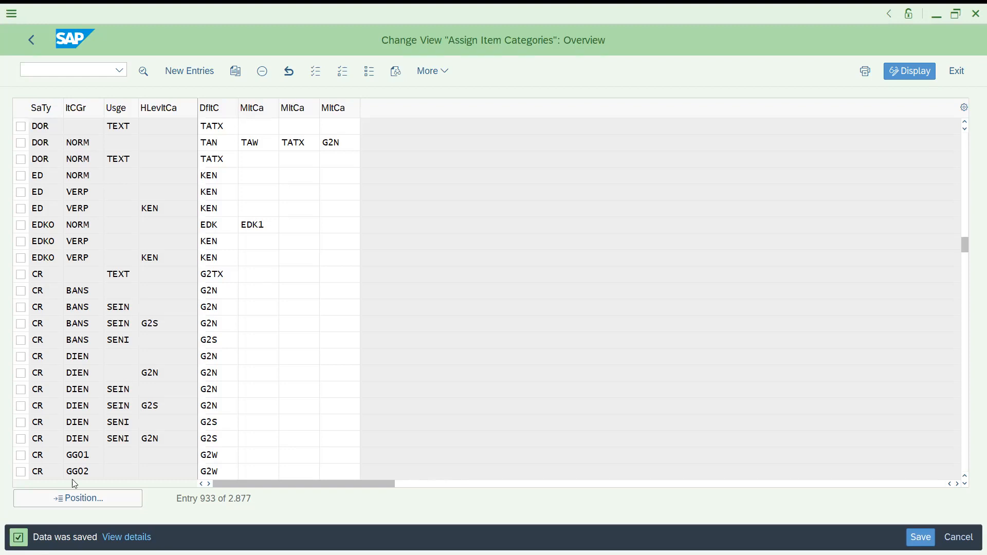
{"action": "left_click", "coordinate": [84, 498]}
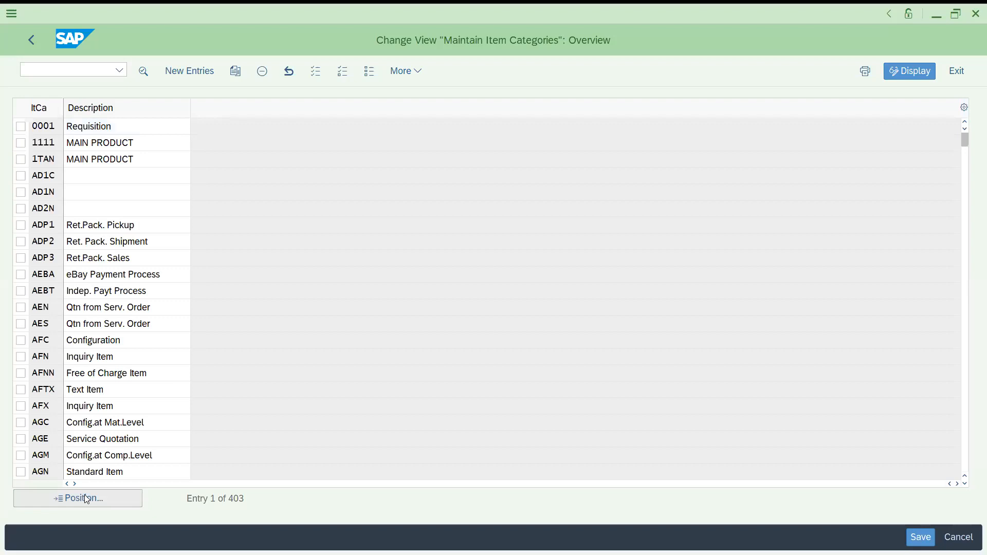
{"action": "type", "text": "TANN"}
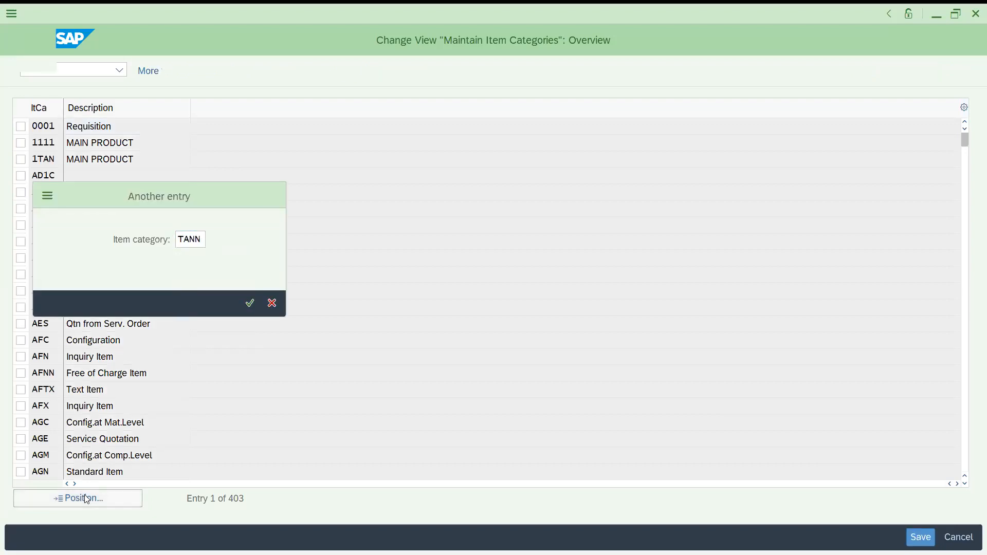
{"action": "key", "text": "Return"}
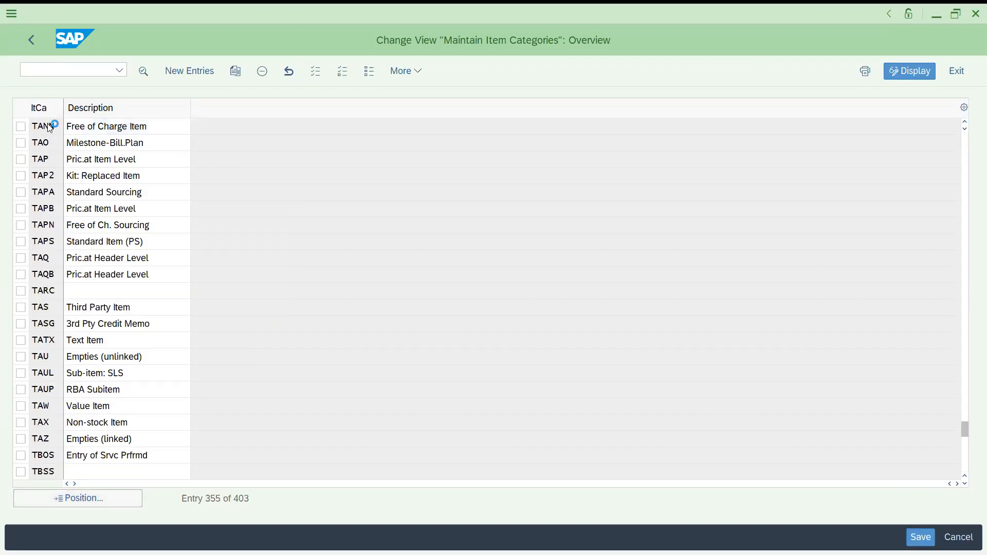
{"action": "double_click", "coordinate": [50, 128]}
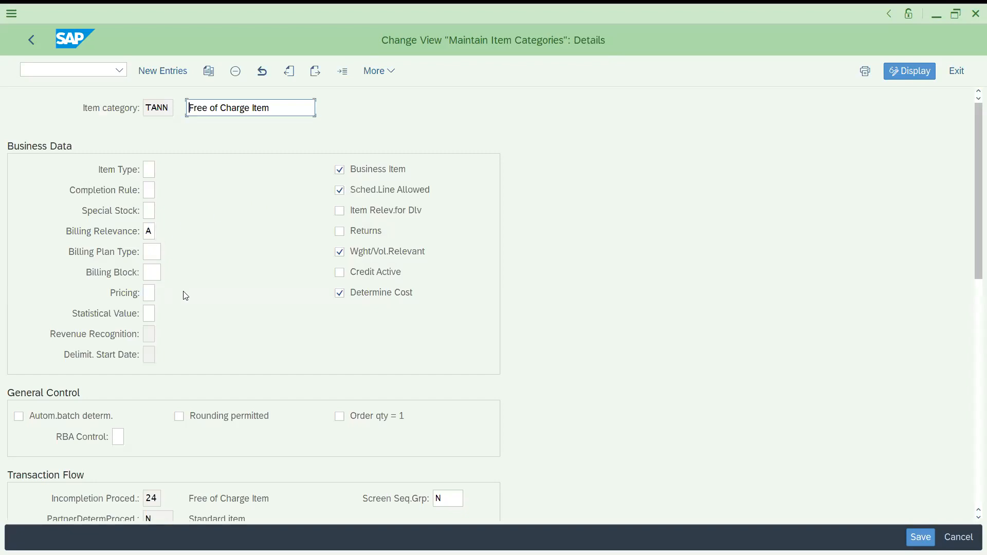
Review the possible pricing values for item category TANN and close the list without choosing one
{"action": "left_click", "coordinate": [147, 293]}
{"action": "left_click", "coordinate": [162, 293]}
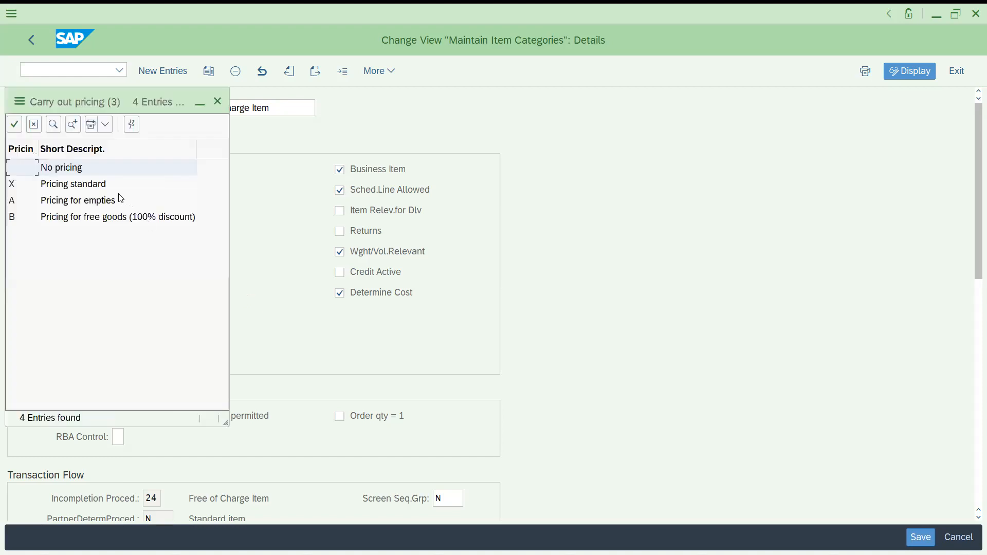
{"action": "left_click", "coordinate": [93, 185]}
{"action": "left_click", "coordinate": [89, 200]}
{"action": "left_click", "coordinate": [76, 170]}
{"action": "left_click", "coordinate": [88, 221]}
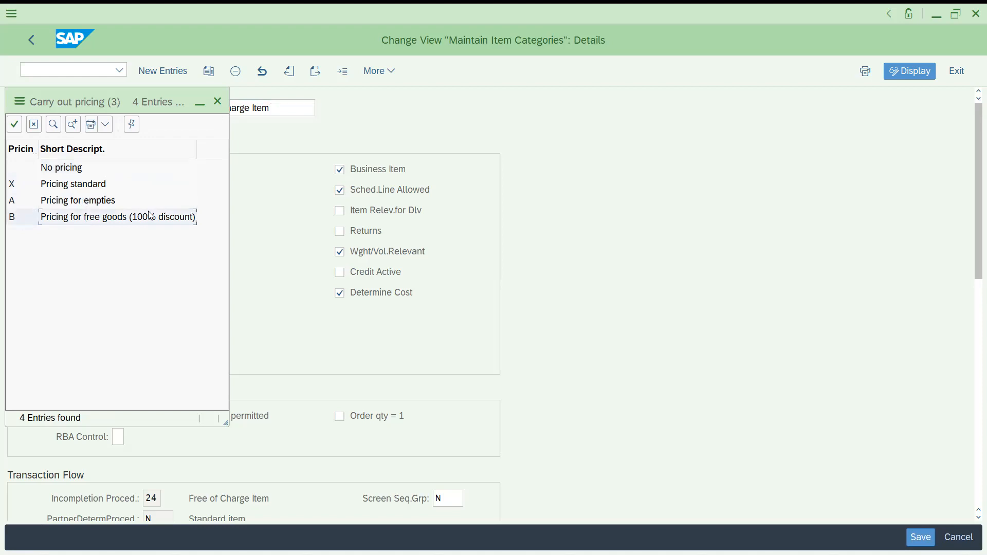
{"action": "left_click", "coordinate": [220, 105]}
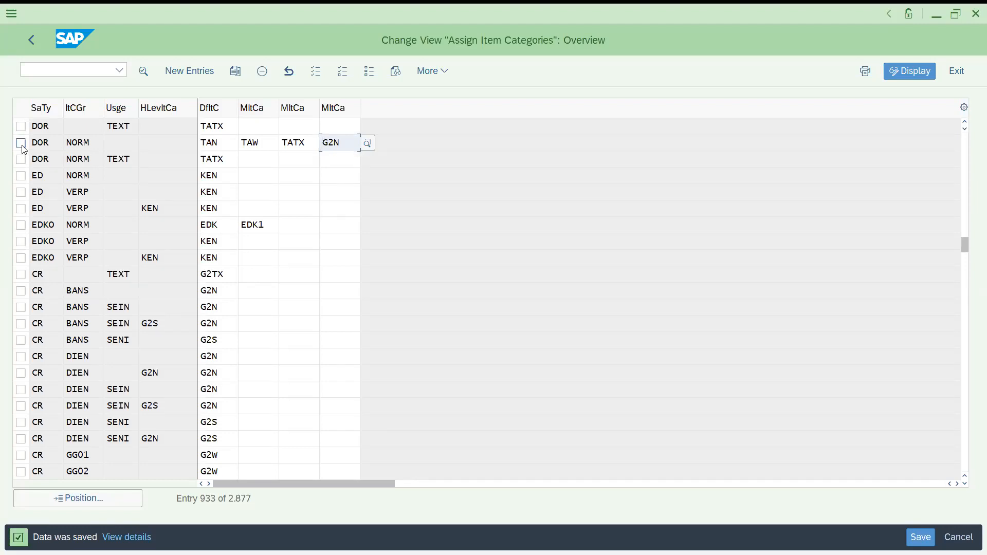
Start a new item category assignment with sales document type DOR, item category group NORM and item usage FREE
{"action": "left_click", "coordinate": [199, 71]}
{"action": "type", "text": "DOR"}
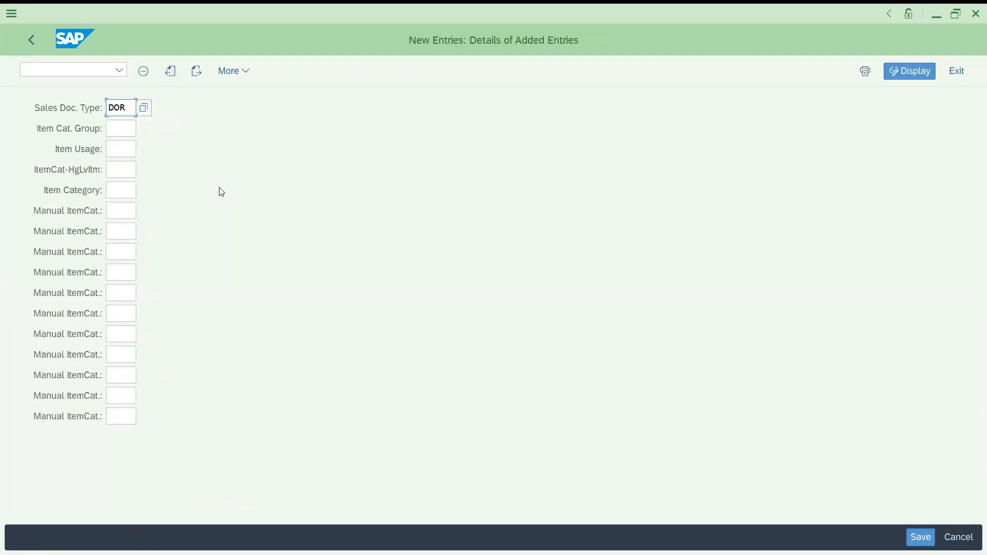
{"action": "key", "text": "Tab"}
{"action": "type", "text": "NORM"}
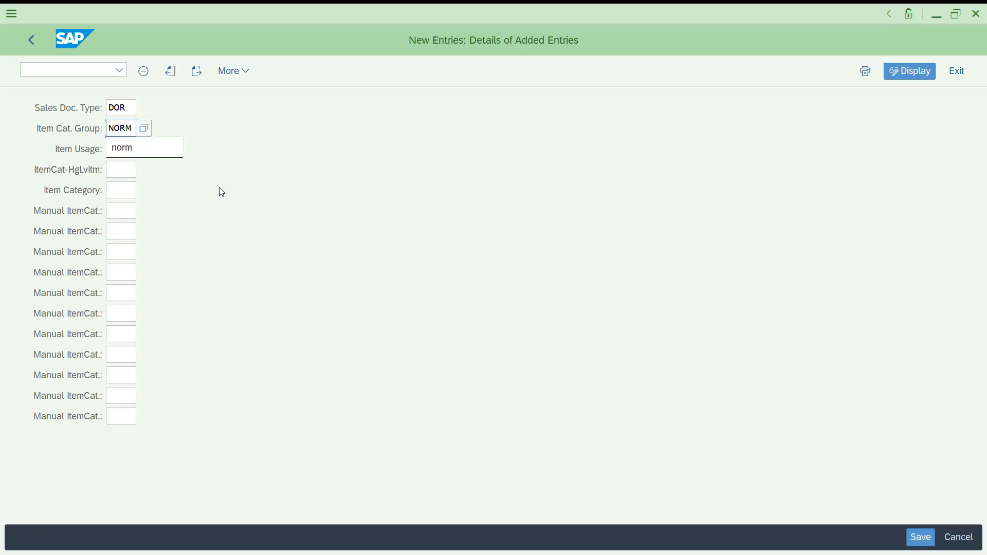
{"action": "key", "text": "Tab"}
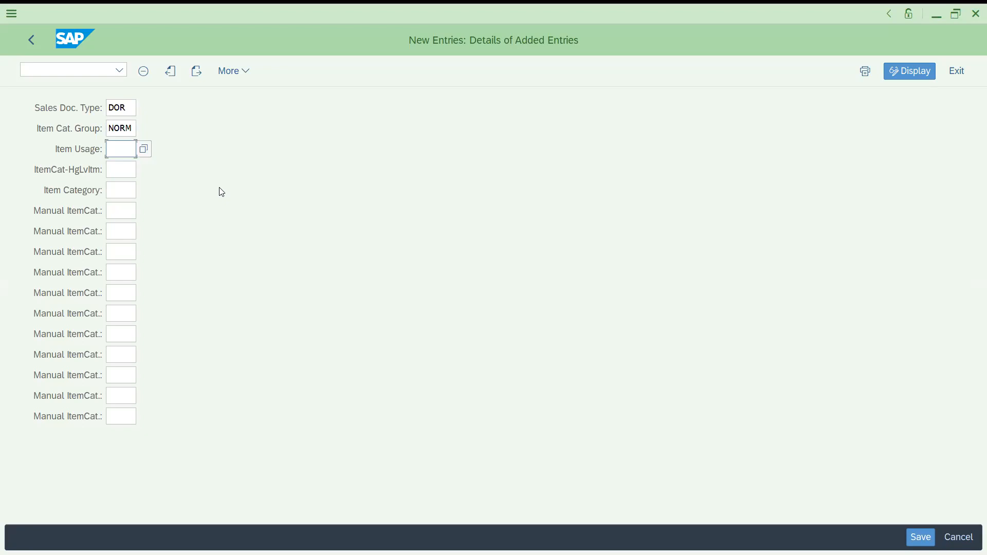
{"action": "type", "text": "FREE"}
Set the assignment's higher-level item category to TAN and its default item category to TANN, and save the entry
{"action": "left_click", "coordinate": [126, 170]}
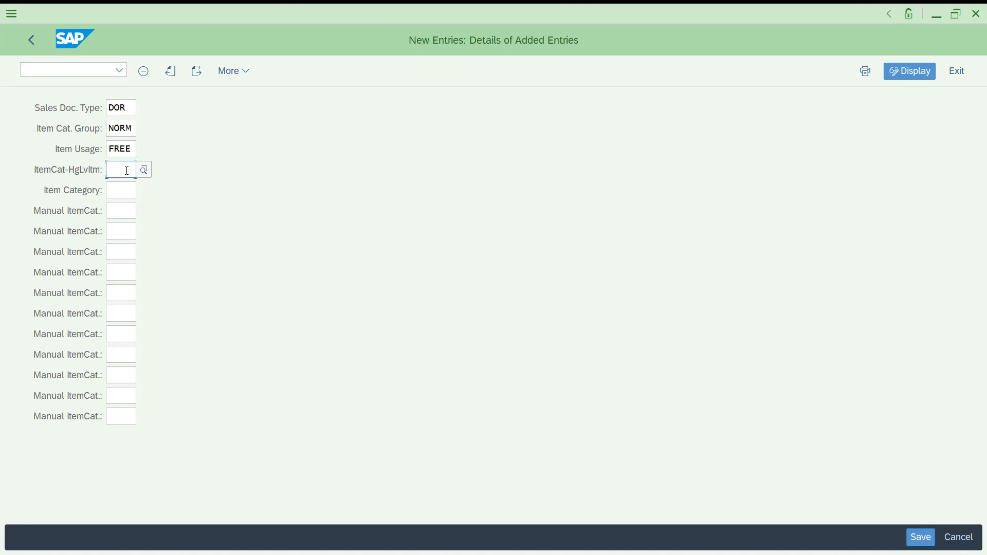
{"action": "type", "text": "TAN"}
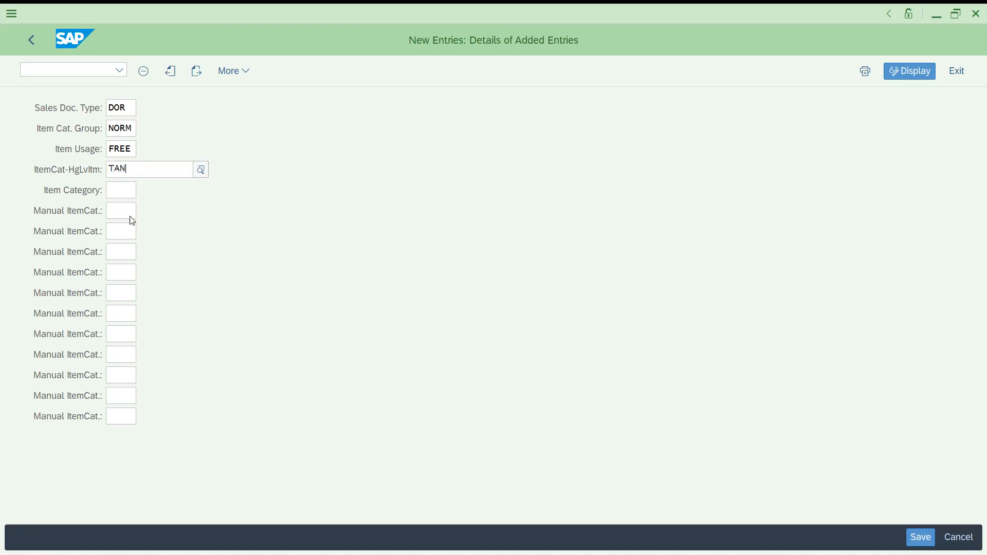
{"action": "left_click", "coordinate": [129, 233]}
{"action": "left_click", "coordinate": [120, 190]}
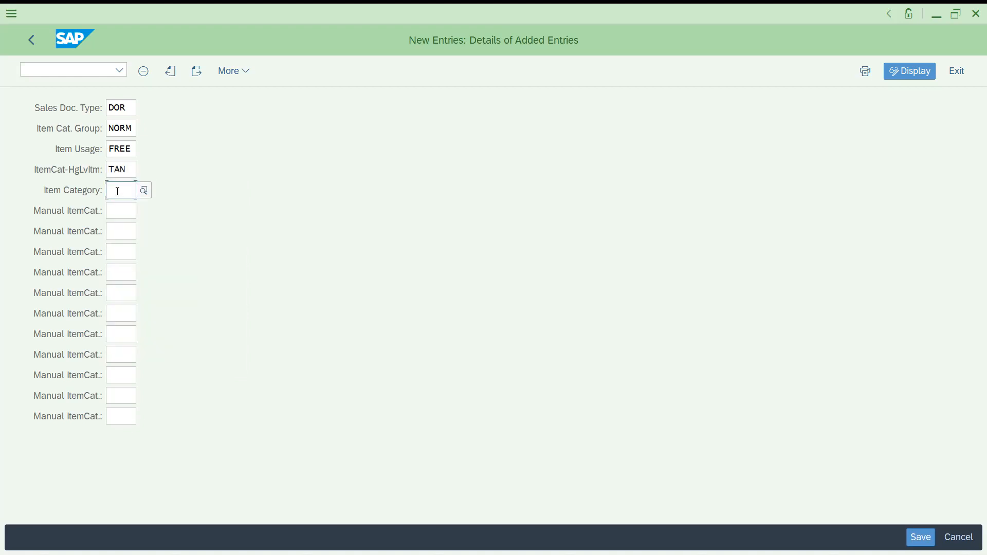
{"action": "left_click", "coordinate": [119, 171]}
{"action": "left_click", "coordinate": [120, 188]}
{"action": "type", "text": "TANN"}
{"action": "key", "text": "ctrl+s"}
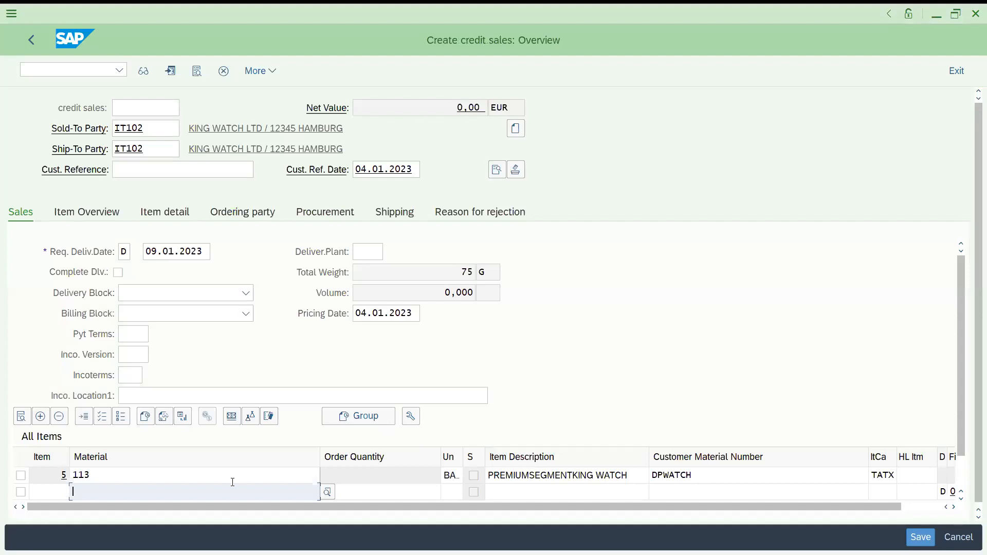
Add material 113 with order quantity 1 as a new item in the credit sales order and check its item category
{"action": "type", "text": "113"}
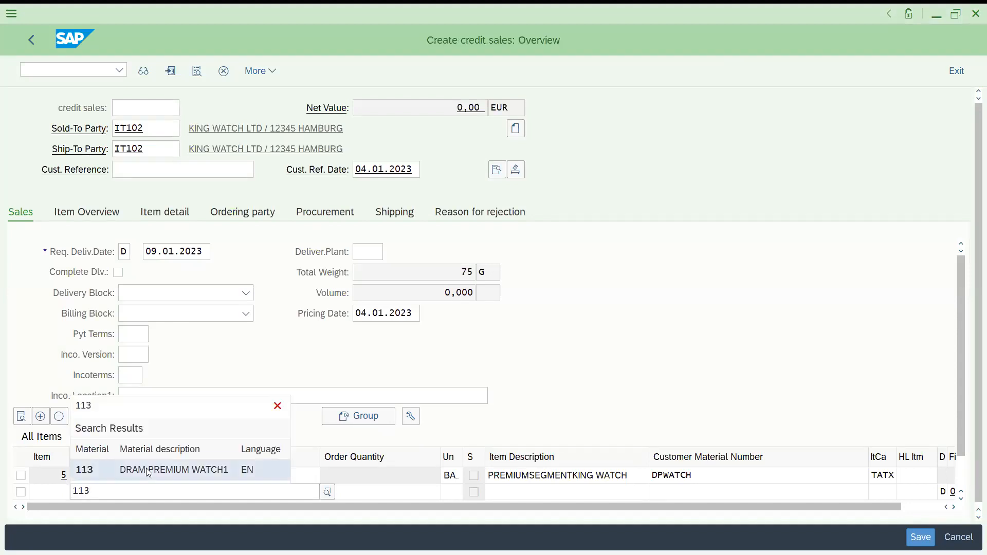
{"action": "left_click", "coordinate": [148, 469]}
{"action": "key", "text": "Tab"}
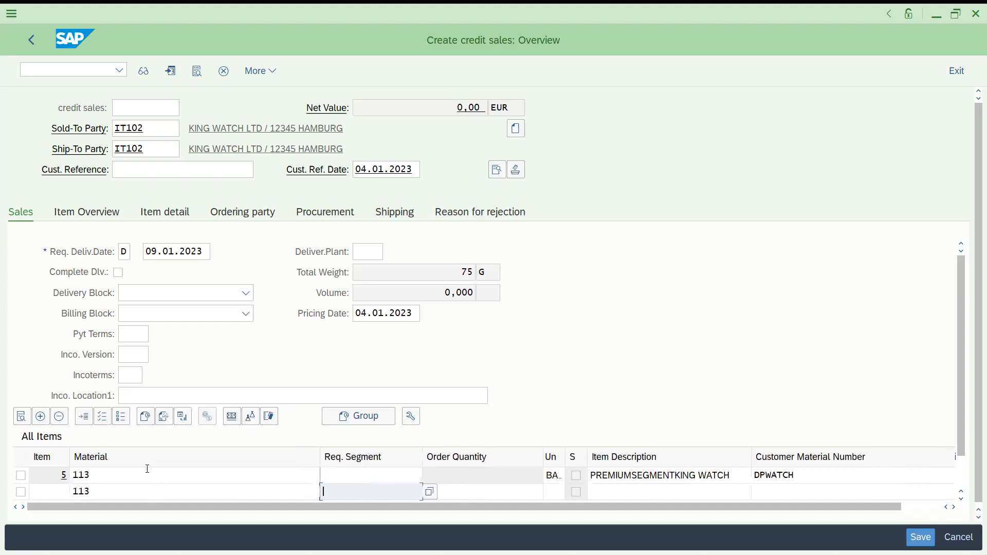
{"action": "key", "text": "Tab"}
{"action": "type", "text": "1"}
{"action": "key", "text": "Return"}
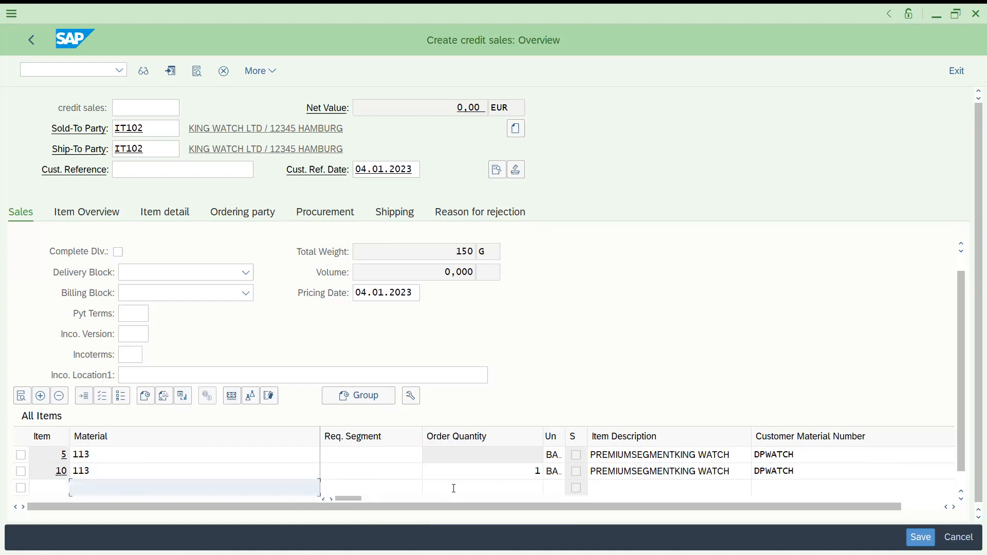
{"action": "left_click", "coordinate": [449, 475]}
{"action": "key", "text": "Tab"}
{"action": "key", "text": "Tab"}
{"action": "key", "text": "Tab"}
{"action": "key", "text": "Tab"}
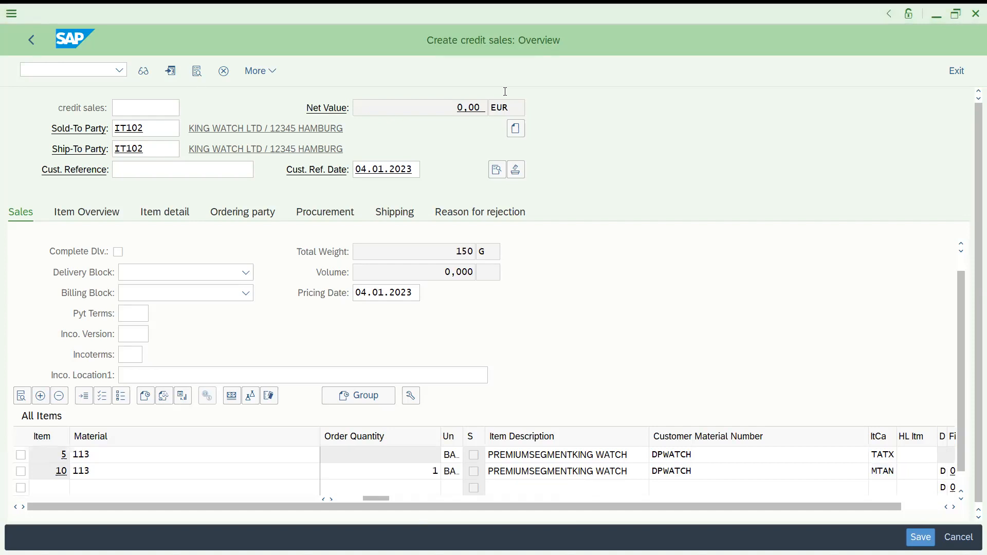
Return to the item category assignments and locate the DOR/NORM entries to check their default item categories
{"action": "key", "text": "alt+Tab"}
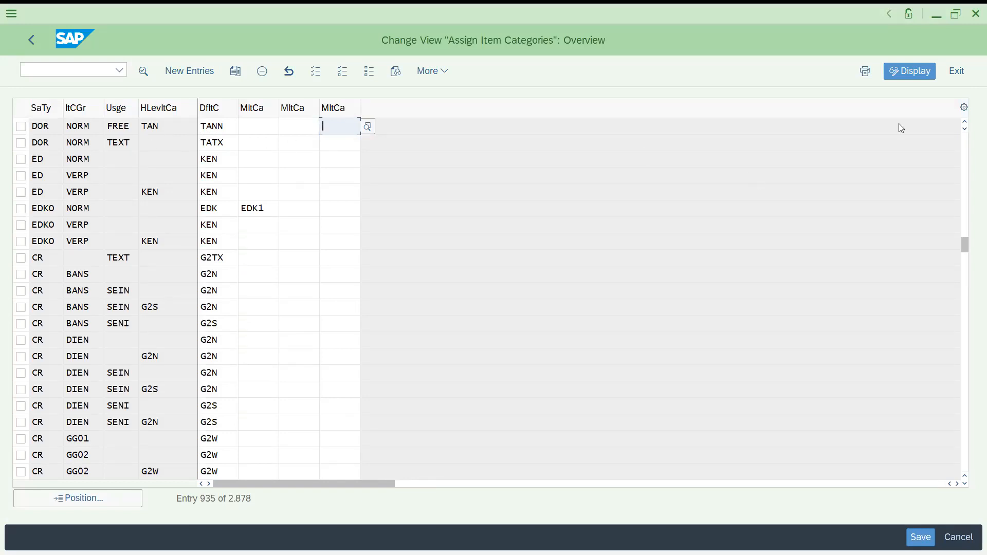
{"action": "left_click", "coordinate": [965, 122]}
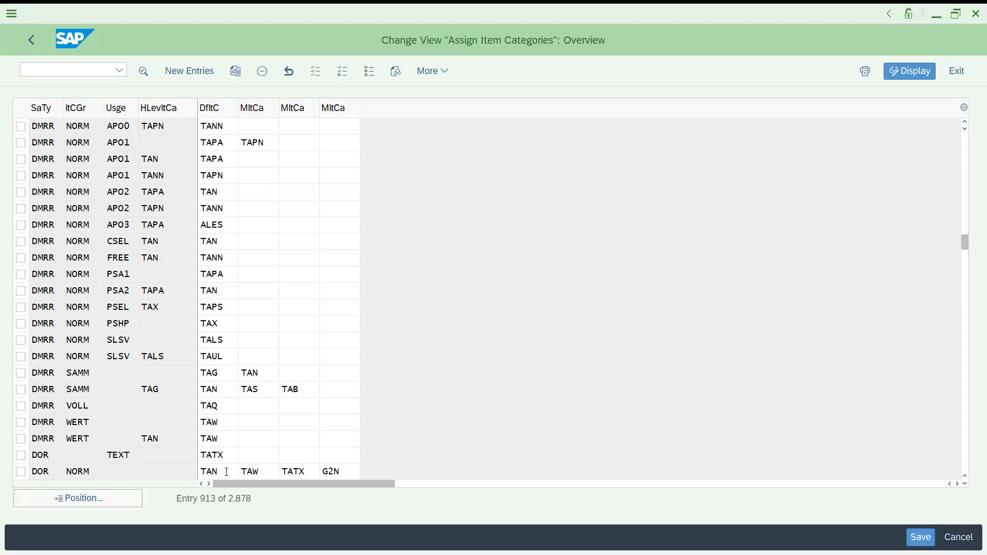
{"action": "left_click", "coordinate": [226, 472]}
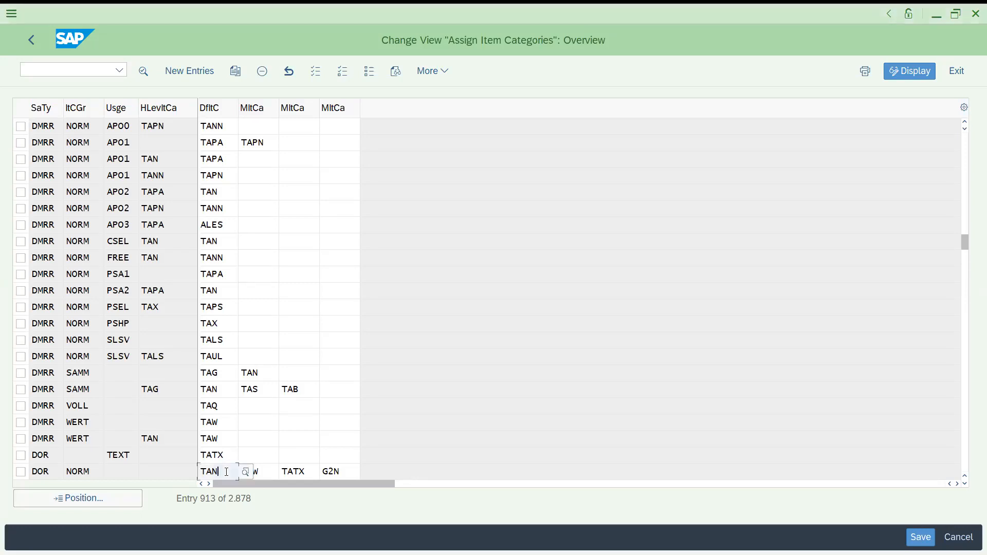
{"action": "left_click", "coordinate": [965, 484]}
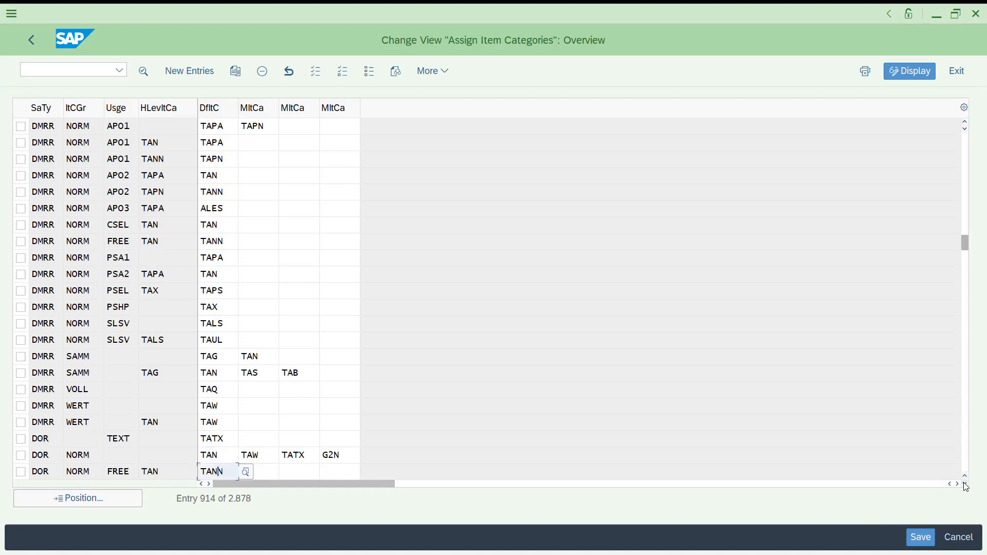
Save the item category assignments and start a new credit sales order of type DOR with transaction VA01
{"action": "key", "text": "ctrl+s"}
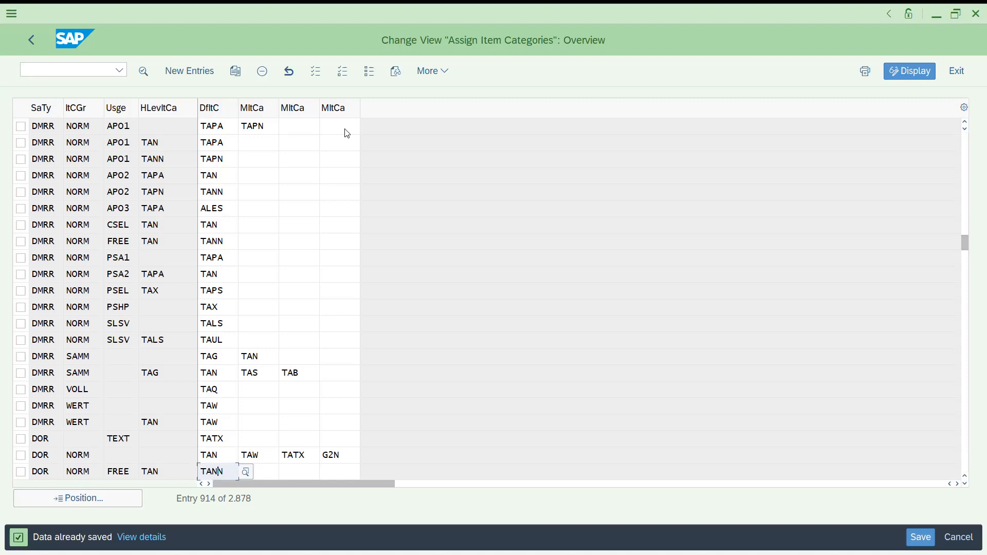
{"action": "key", "text": "alt+Tab"}
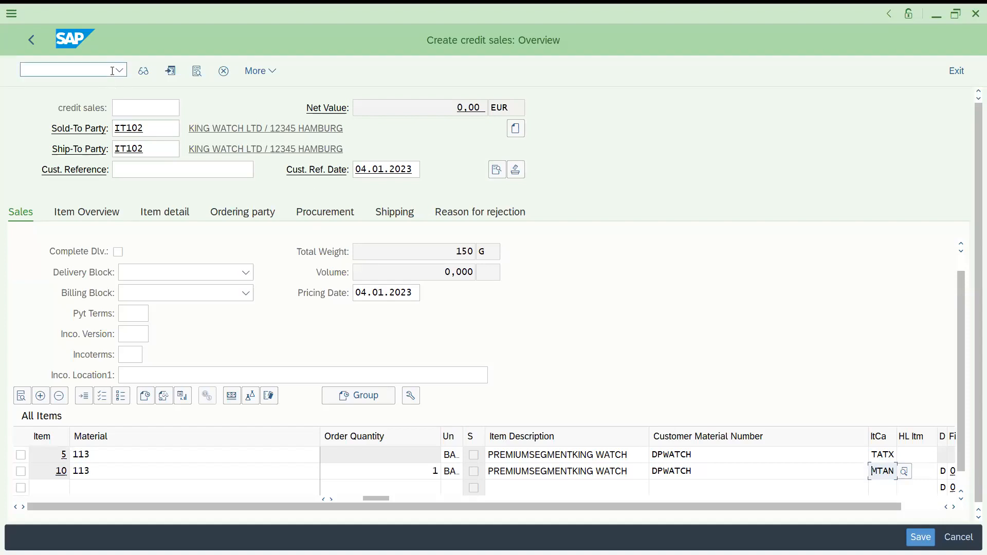
{"action": "left_click", "coordinate": [74, 72]}
{"action": "type", "text": "/NVA01"}
{"action": "key", "text": "Return"}
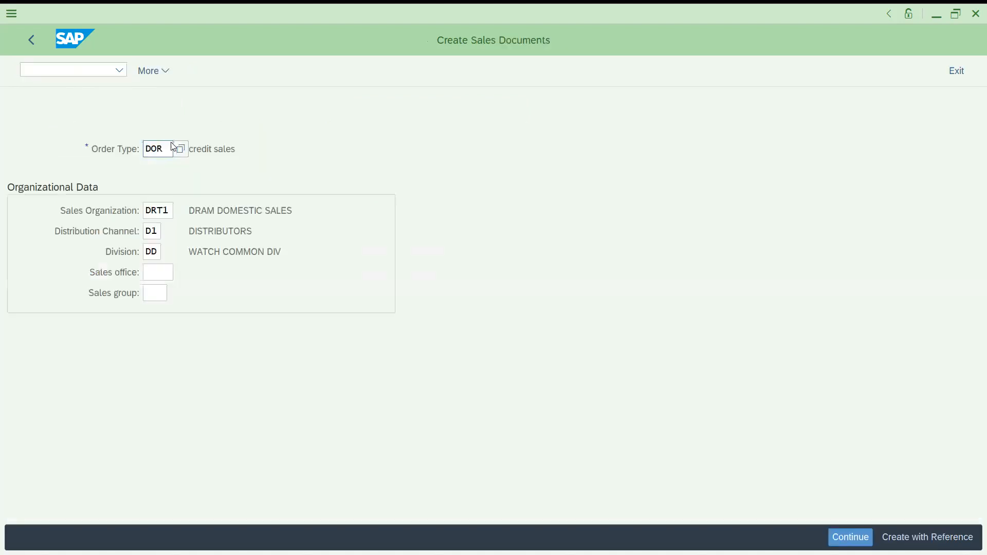
{"action": "key", "text": "Return"}
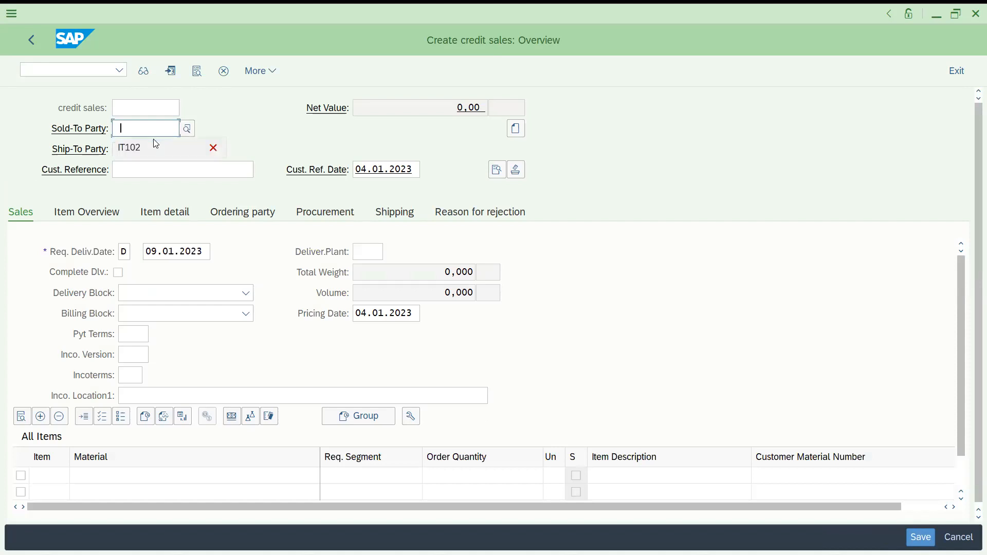
Enter the customer number as the order's sold-to party and accept the missing payment terms
{"action": "type", "text": "IT102"}
{"action": "key", "text": "Return"}
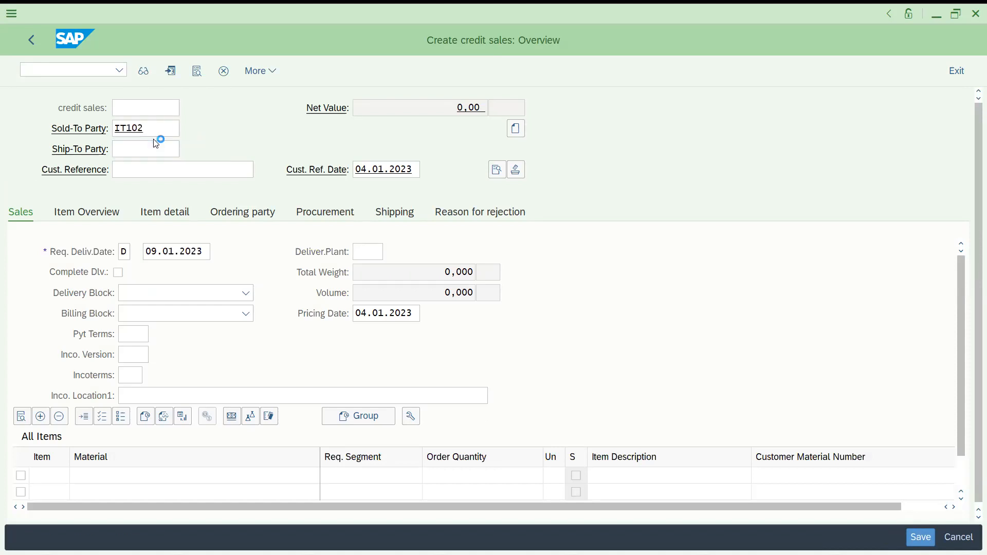
{"action": "key", "text": "Return"}
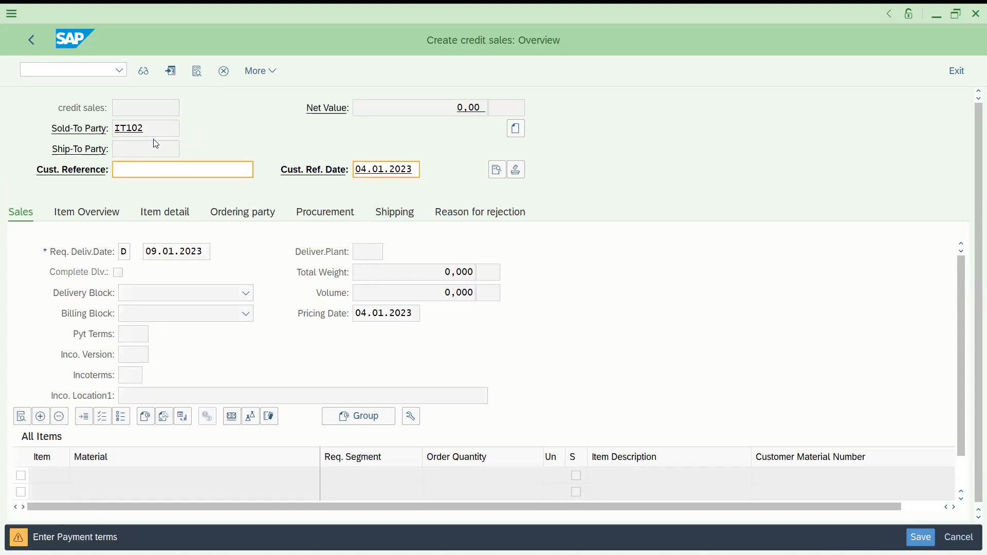
{"action": "key", "text": "Return"}
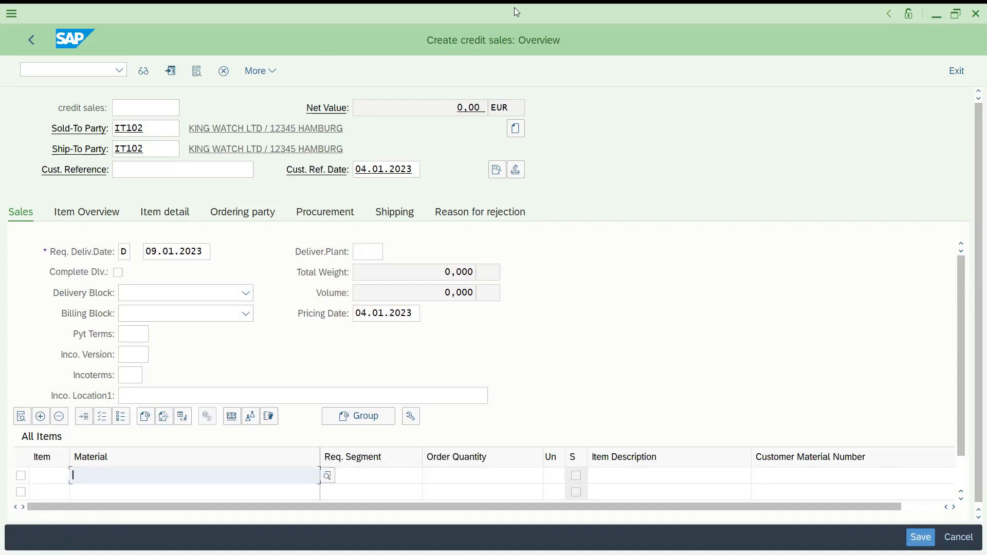
{"action": "key", "text": "alt+Tab"}
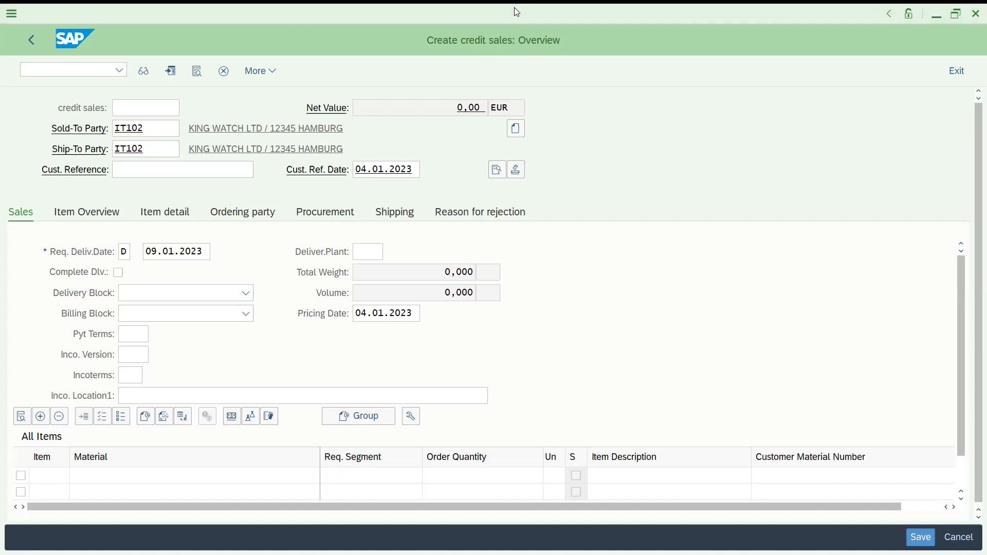
Add material 113 with order quantity 1 as the first item of the order
{"action": "left_click", "coordinate": [96, 474]}
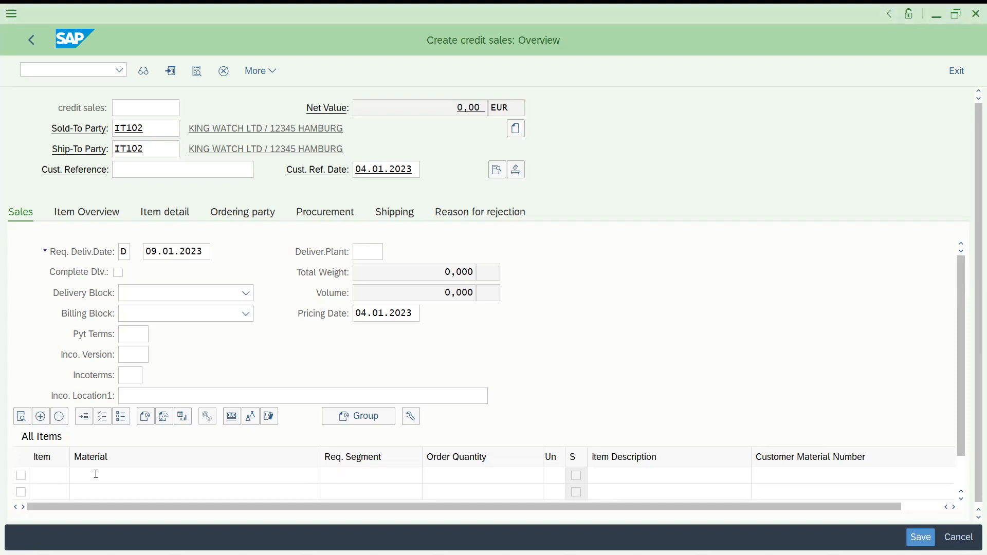
{"action": "type", "text": "113"}
{"action": "key", "text": "Tab"}
{"action": "key", "text": "Tab"}
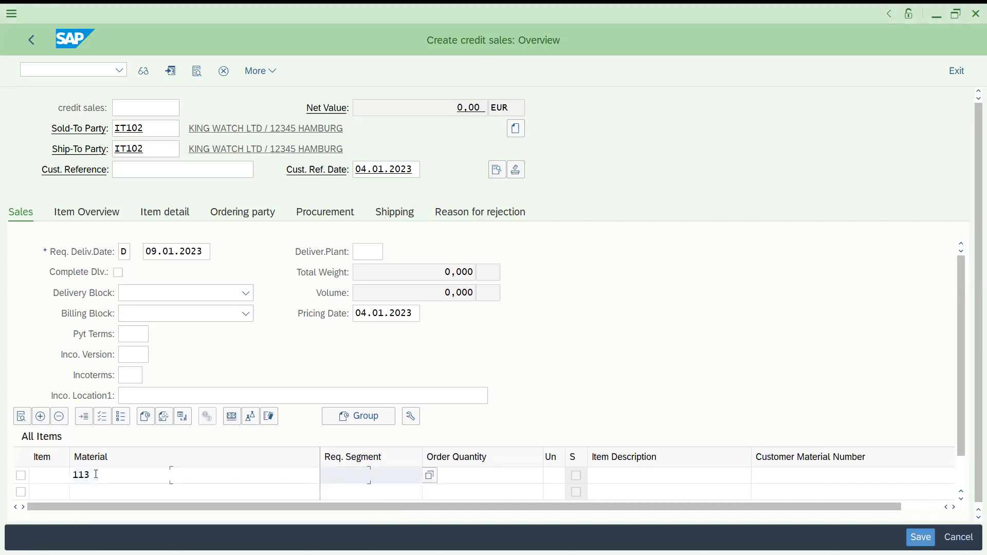
{"action": "type", "text": "1"}
{"action": "key", "text": "Return"}
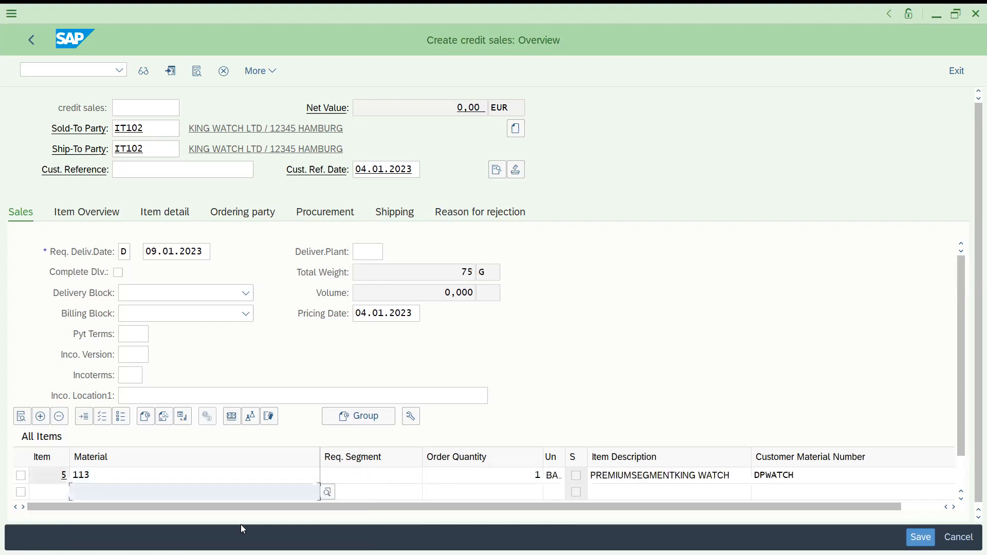
Check the item category determined for material 113 and the higher-level item field beside it
{"action": "left_click", "coordinate": [450, 477]}
{"action": "key", "text": "Tab"}
{"action": "key", "text": "Tab"}
{"action": "key", "text": "Tab"}
{"action": "key", "text": "Tab"}
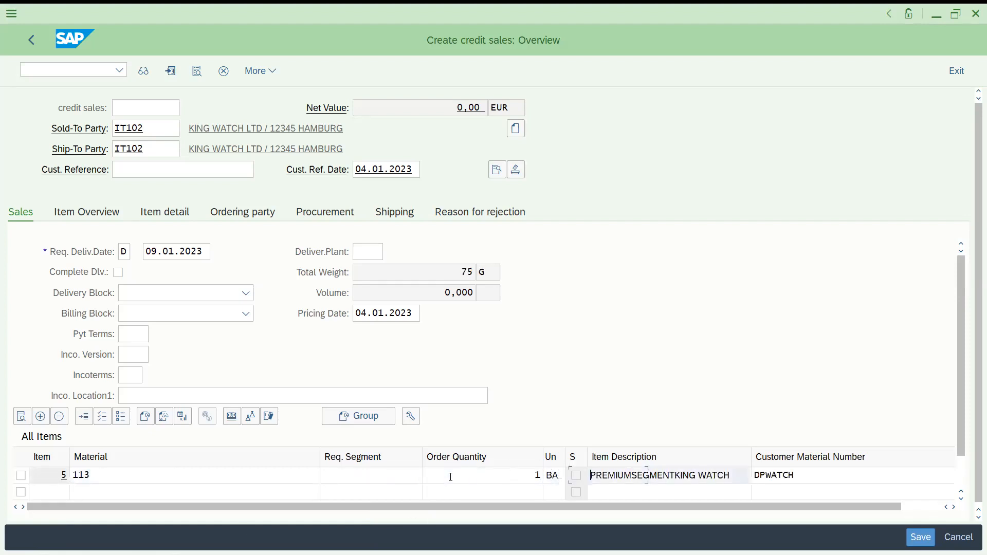
{"action": "key", "text": "Tab"}
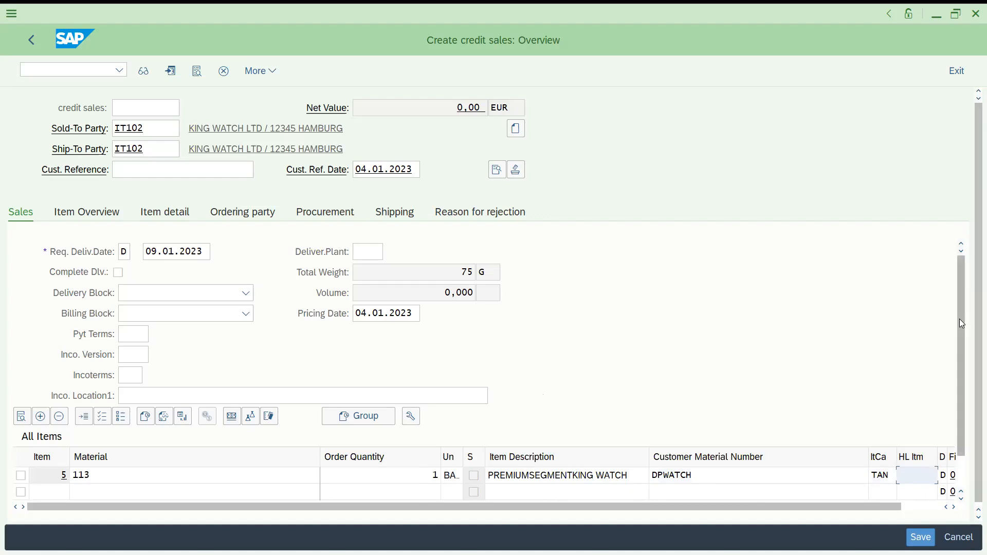
{"action": "scroll", "coordinate": [960, 318], "scroll_direction": "down", "scroll_amount": 2}
{"action": "left_click", "coordinate": [884, 453]}
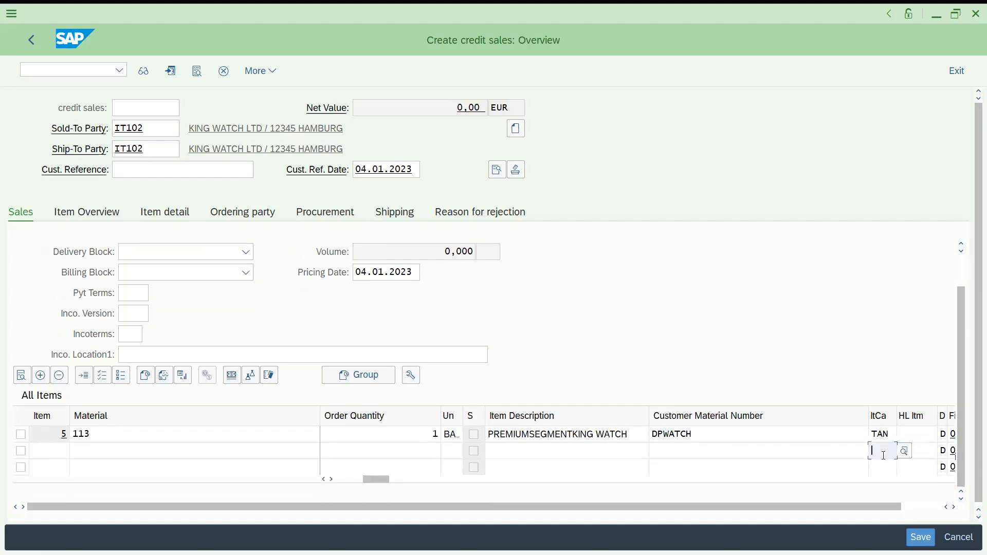
{"action": "left_click", "coordinate": [920, 451]}
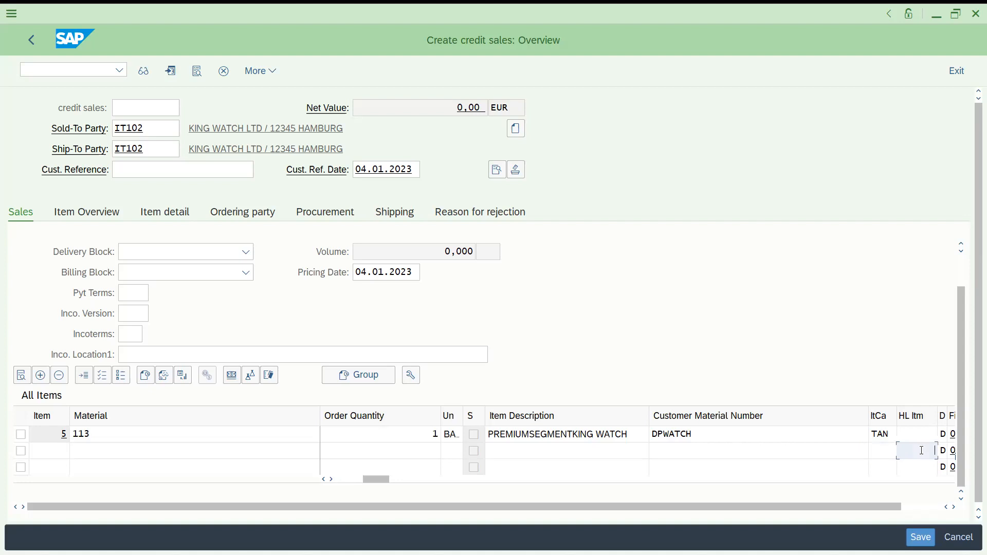
Clear the first item's item category and re-enter it as TAN
{"action": "double_click", "coordinate": [890, 434]}
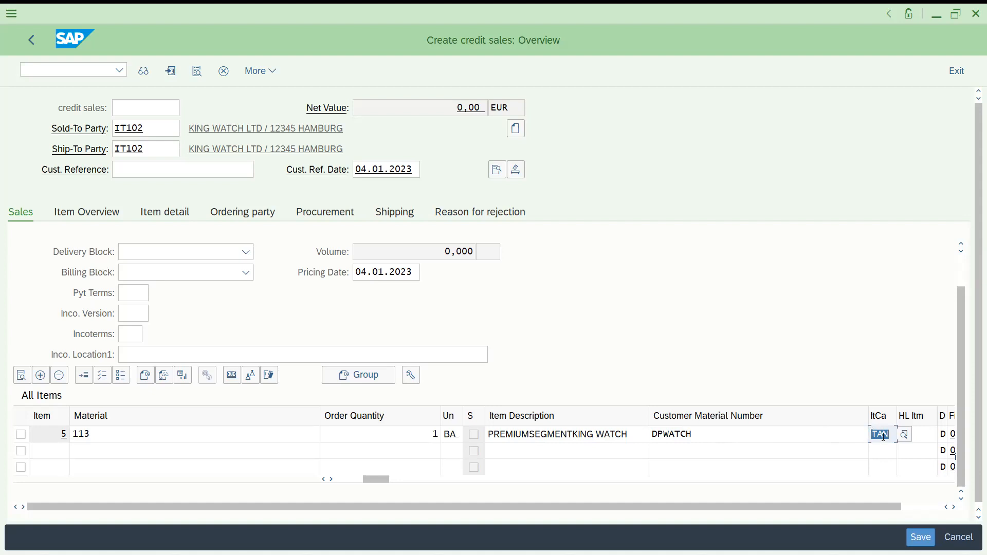
{"action": "key", "text": "Delete"}
{"action": "left_click", "coordinate": [921, 432]}
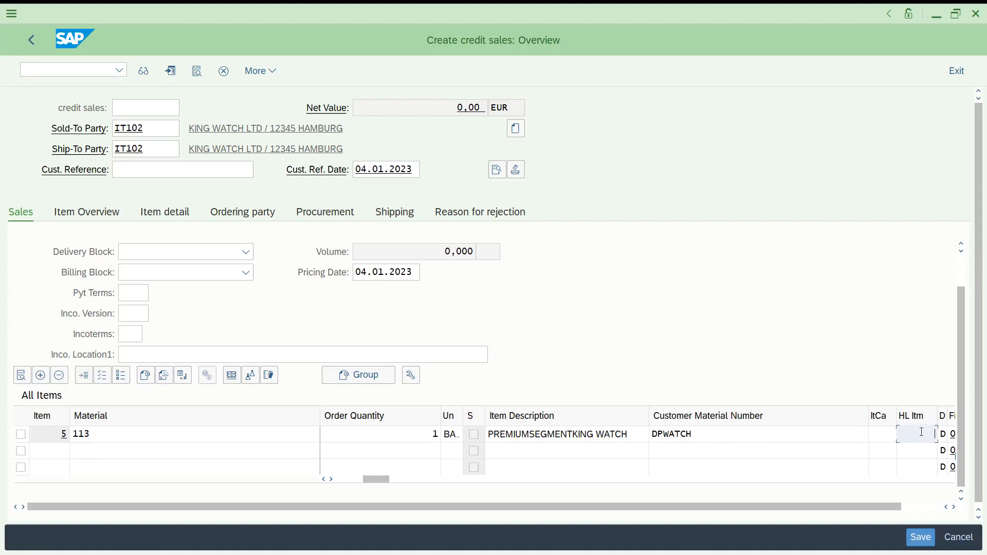
{"action": "left_click", "coordinate": [879, 433]}
{"action": "type", "text": "T"}
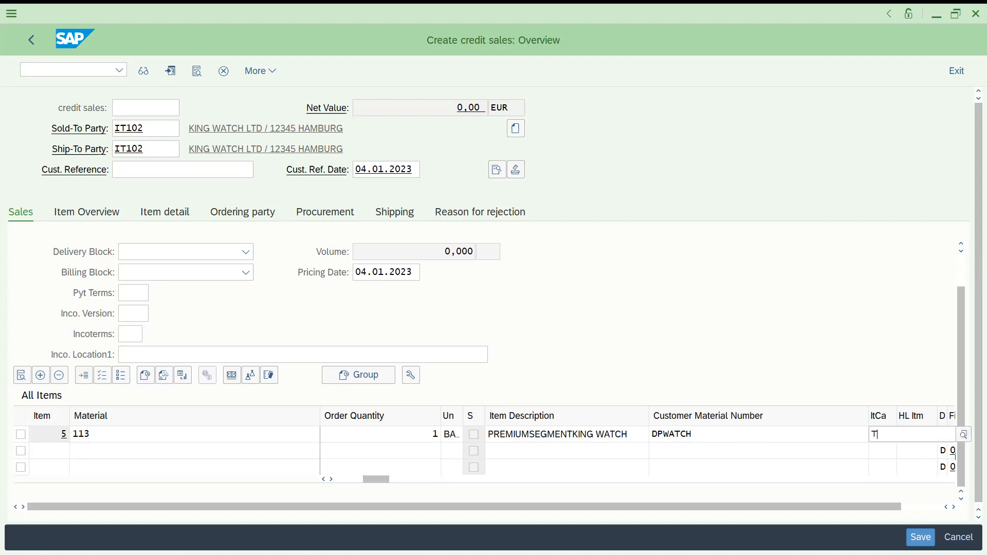
{"action": "type", "text": "AN"}
{"action": "key", "text": "Return"}
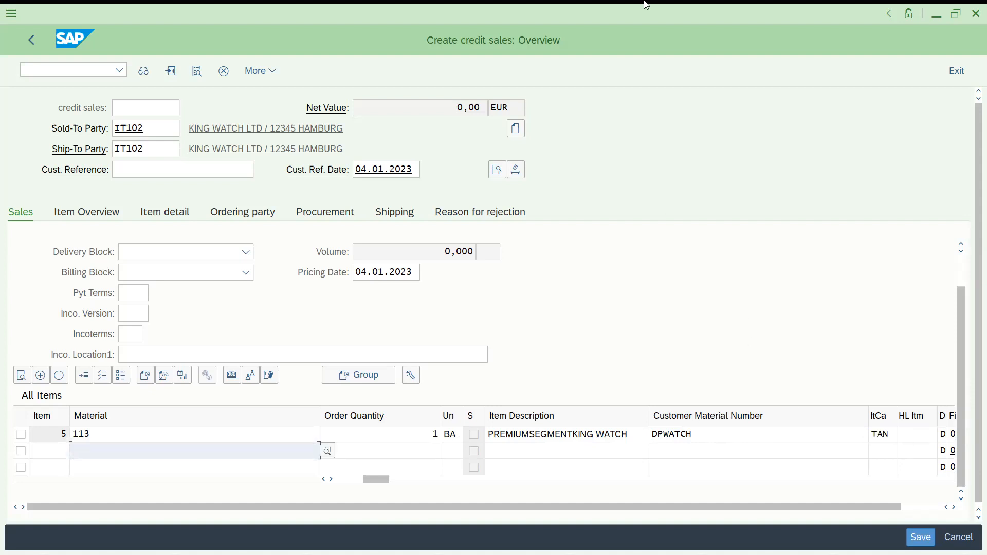
Switch to the Excel workbook, review the WATCH rows' TAN and TANN categories, and enter LAPTOP in cell J57
{"action": "key", "text": "alt+Tab"}
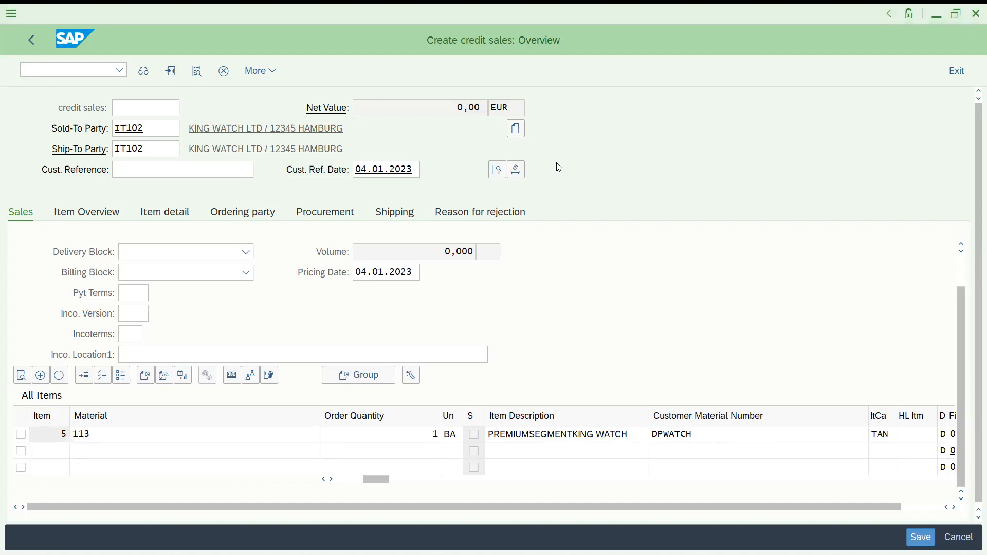
{"action": "key", "text": "alt+Tab"}
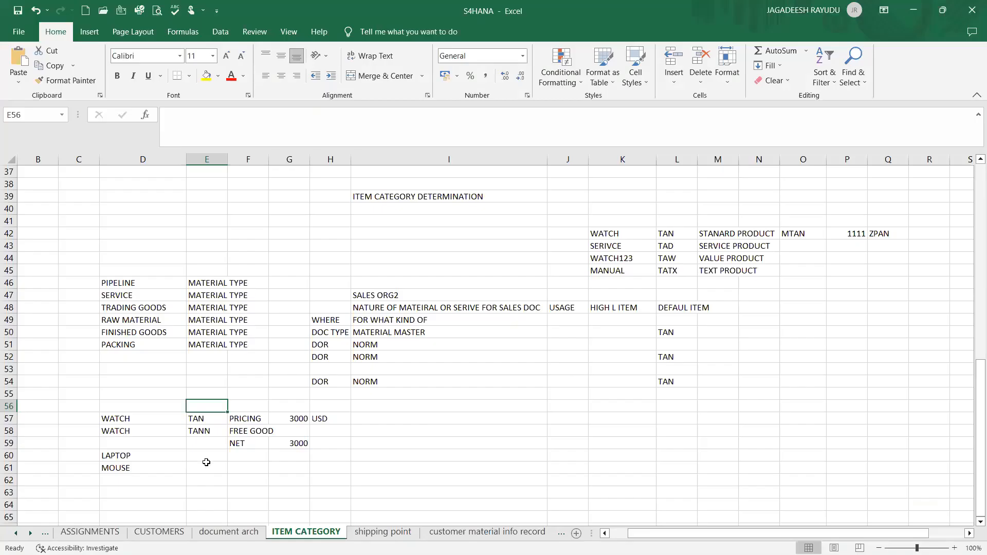
{"action": "left_click", "coordinate": [206, 464]}
{"action": "left_click", "coordinate": [202, 419]}
{"action": "left_click", "coordinate": [201, 431]}
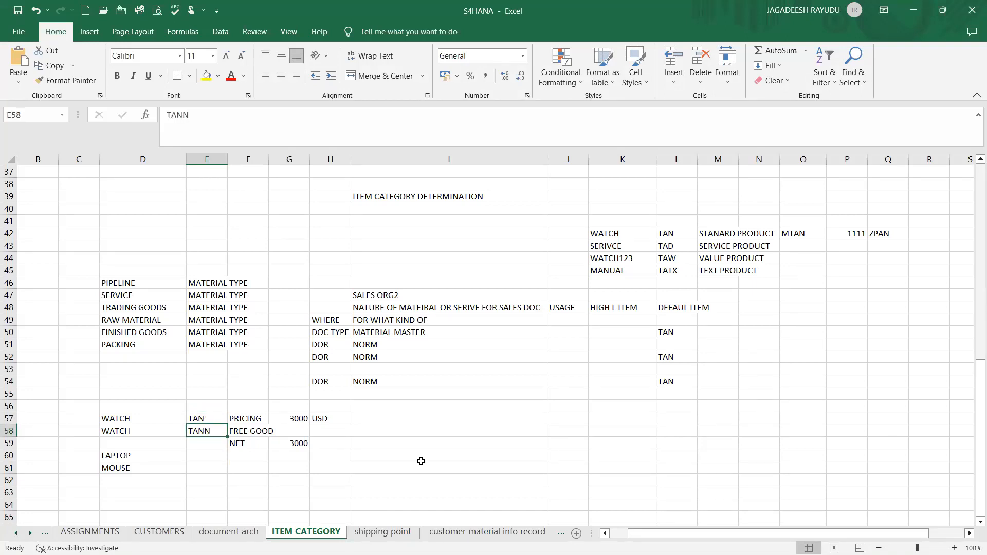
{"action": "left_click", "coordinate": [579, 416]}
{"action": "type", "text": "LAPTOP"}
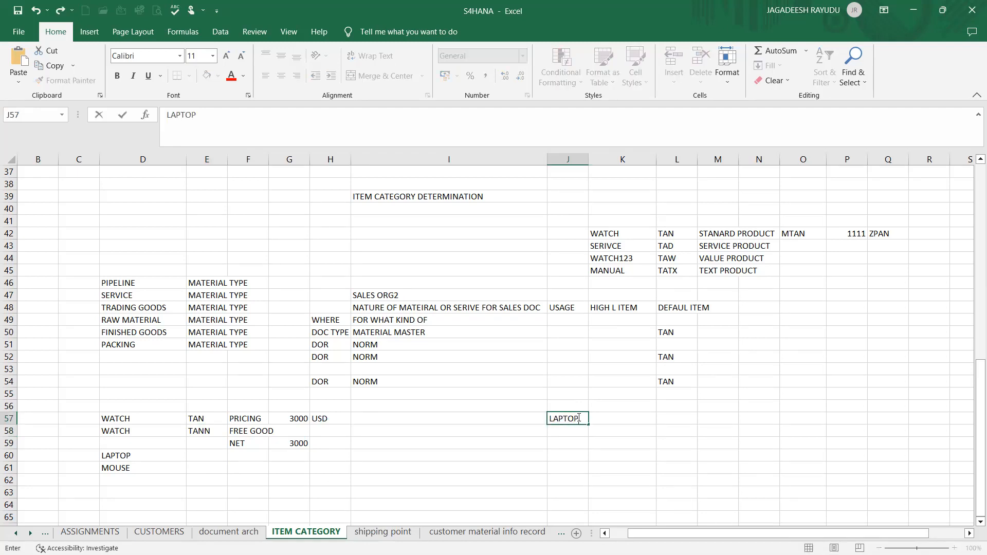
List MOUSE, HARD, RAM and 15 IN TH in cells K58 to K61 below the new LAPTOP entry
{"action": "key", "text": "Return"}
{"action": "key", "text": "Right"}
{"action": "type", "text": "M"}
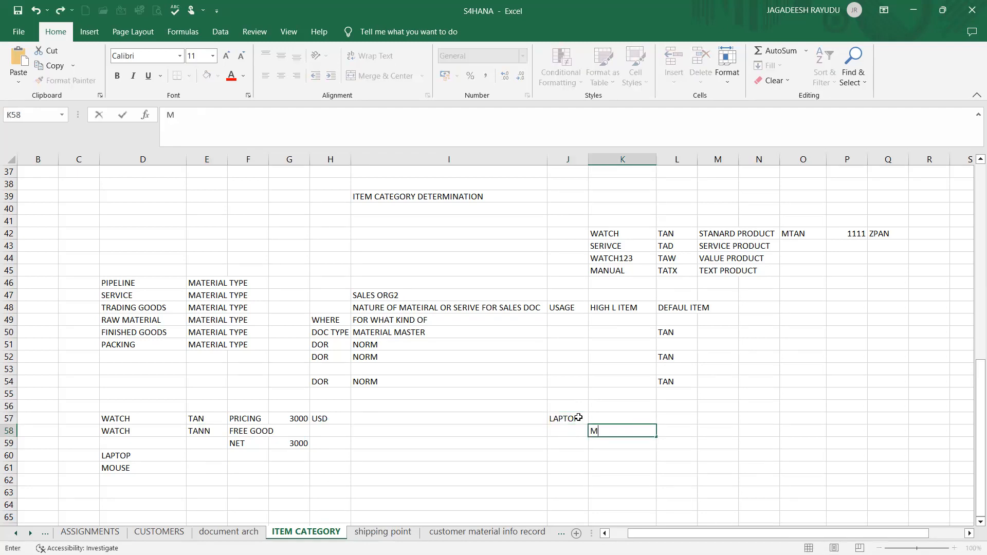
{"action": "type", "text": "OUSE"}
{"action": "key", "text": "Return"}
{"action": "type", "text": "HARD"}
{"action": "key", "text": "Return"}
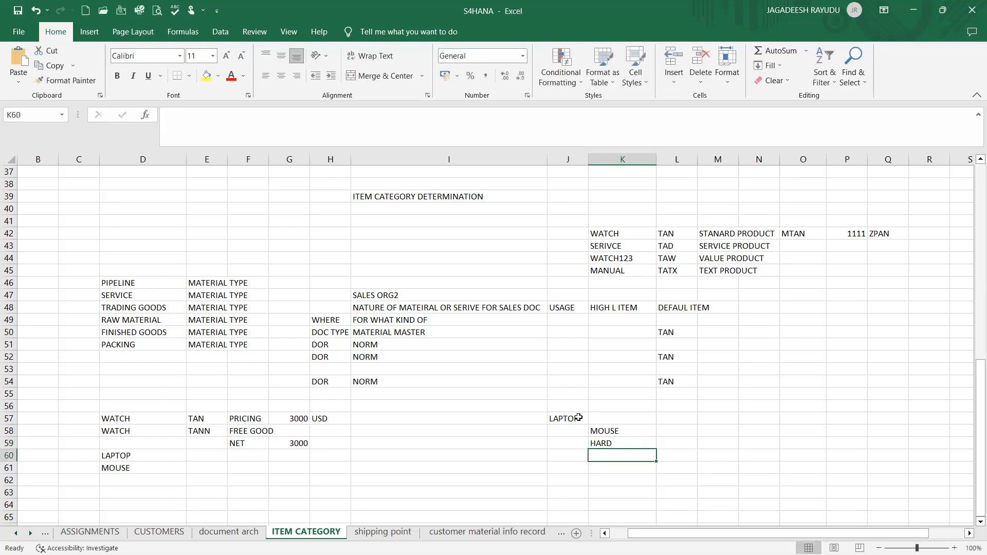
{"action": "key", "text": "Up"}
{"action": "key", "text": "Down"}
{"action": "type", "text": "RAM"}
{"action": "key", "text": "Return"}
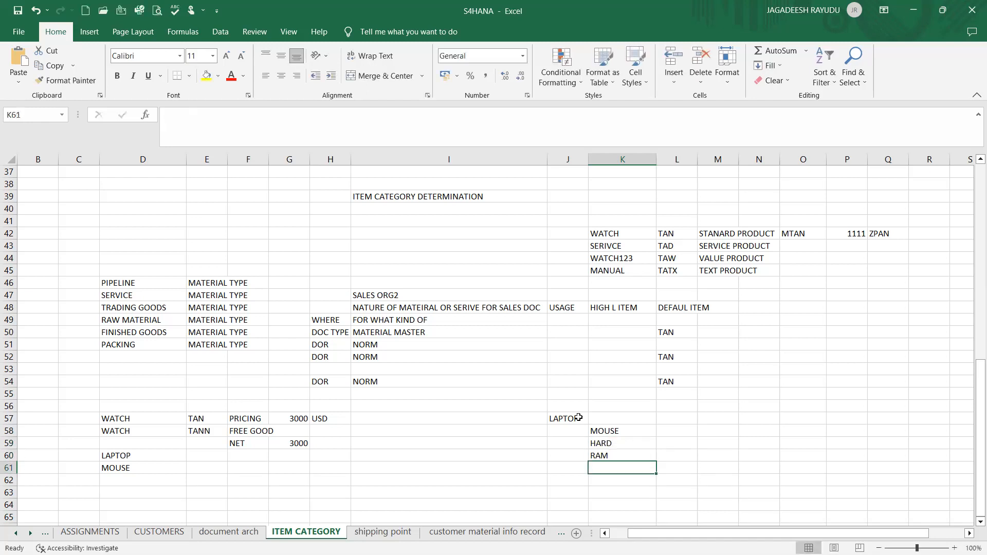
{"action": "type", "text": "15 IN TH"}
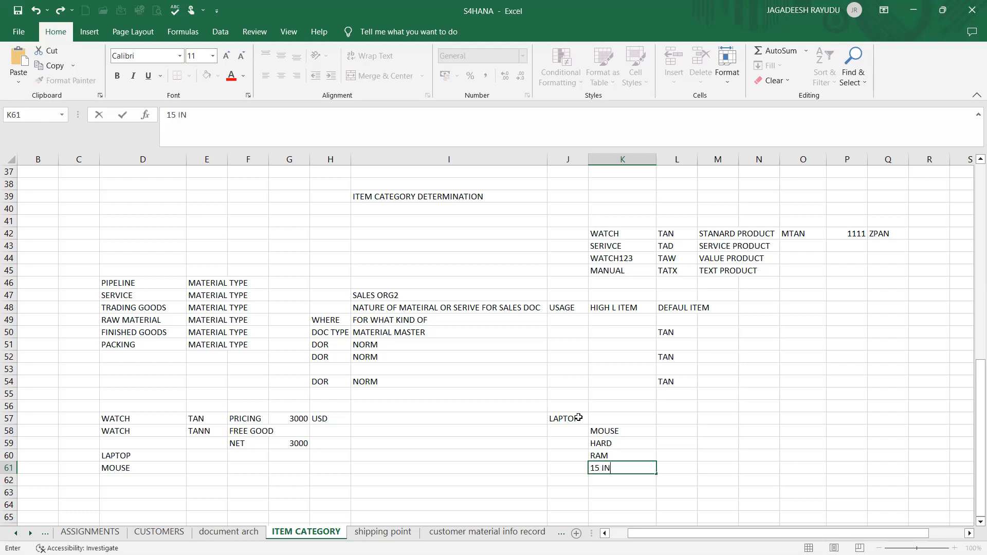
Enter 200 beside HARD in cell L59 and 10 beside RAM in cell L60
{"action": "left_click", "coordinate": [672, 442]}
{"action": "type", "text": "2--"}
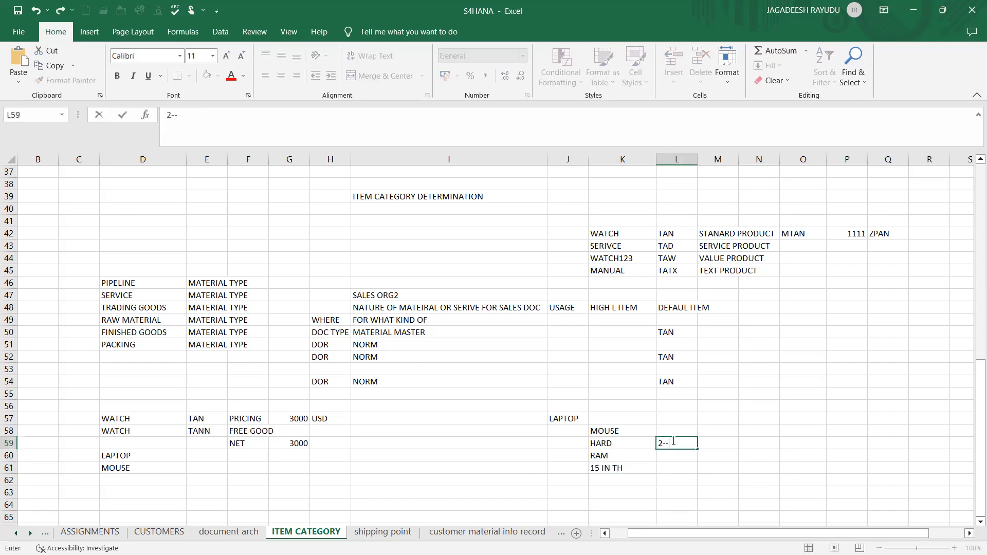
{"action": "type", "text": "00"}
{"action": "key", "text": "Return"}
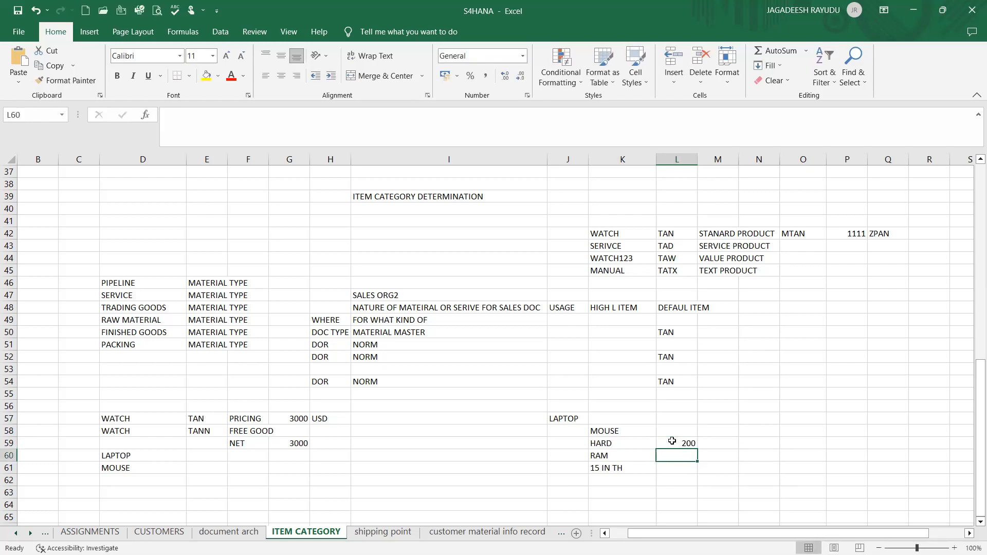
{"action": "type", "text": "10"}
{"action": "key", "text": "Return"}
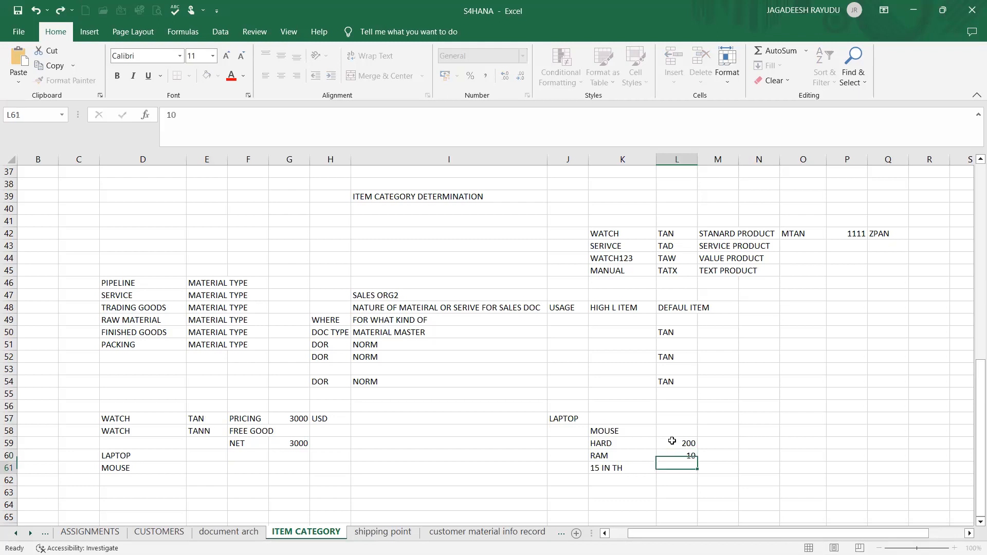
Replace the 15 IN TH entry with the label SIZE in cell K61 and the value 15 in L61
{"action": "key", "text": "Left"}
{"action": "key", "text": "Left"}
{"action": "key", "text": "Right"}
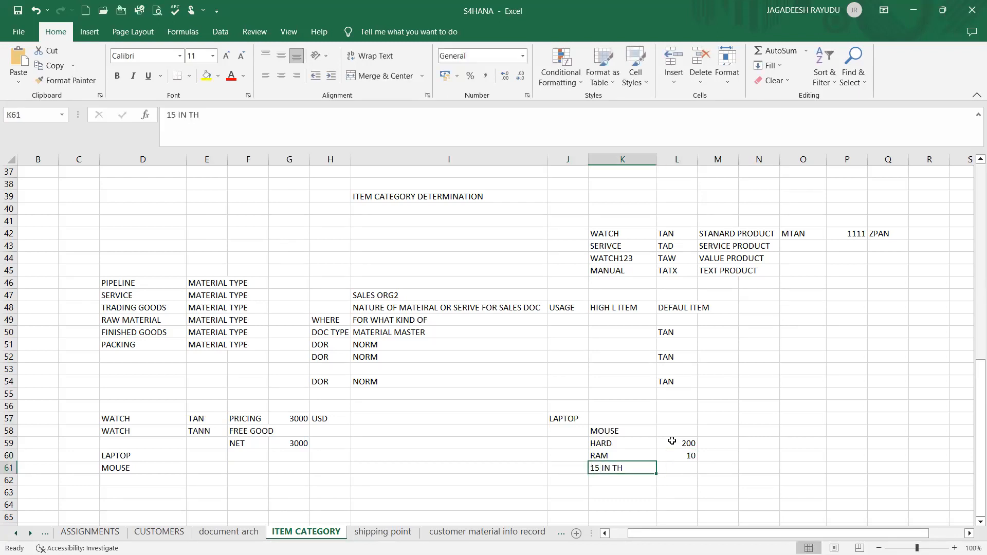
{"action": "key", "text": "Delete"}
{"action": "key", "text": "Right"}
{"action": "type", "text": "15"}
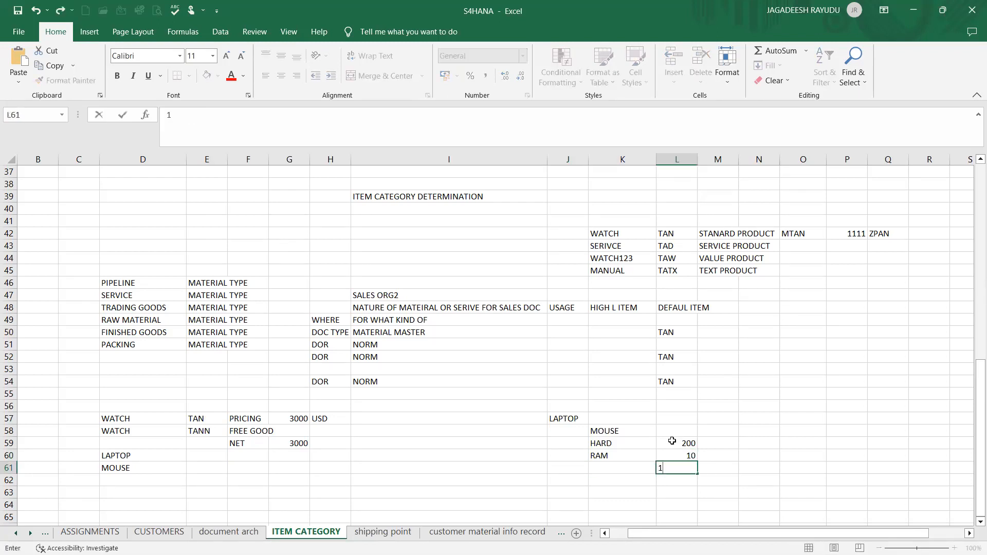
{"action": "key", "text": "Left"}
{"action": "type", "text": "SIZE"}
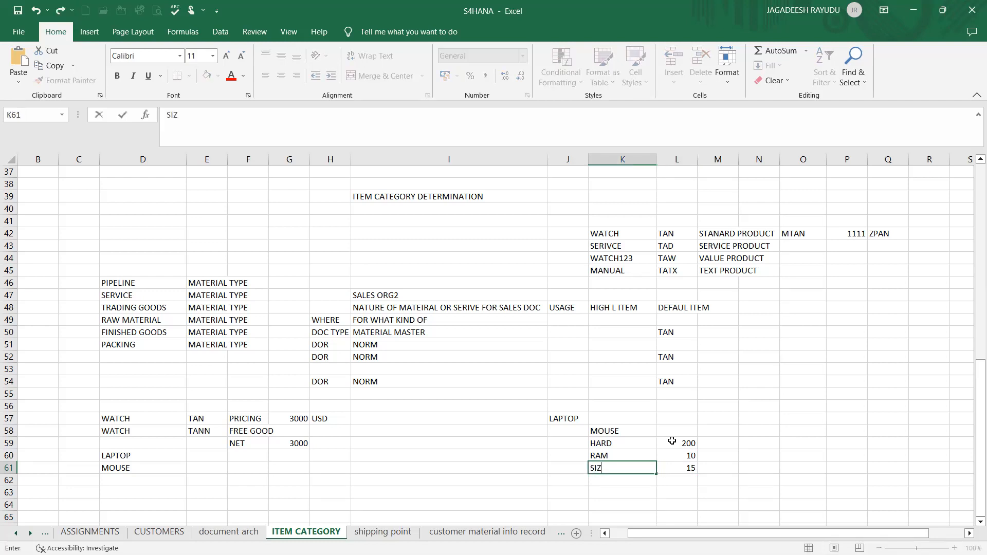
Enter 500 and 1TB as further HARD options in cells M59 and N59
{"action": "key", "text": "Right"}
{"action": "key", "text": "Right"}
{"action": "key", "text": "Up"}
{"action": "key", "text": "Up"}
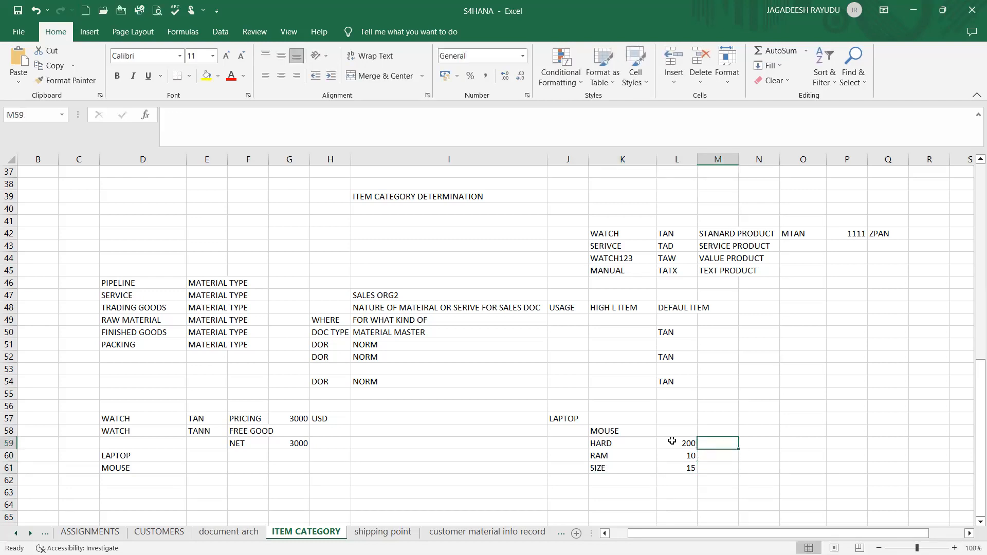
{"action": "type", "text": "500"}
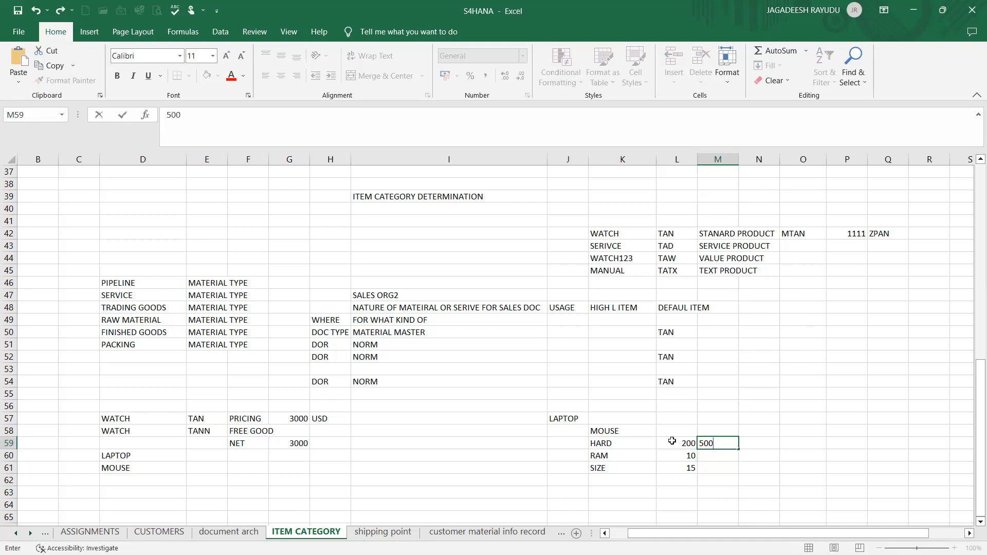
{"action": "key", "text": "Right"}
{"action": "type", "text": "1-"}
{"action": "key", "text": "BackSpace"}
{"action": "type", "text": "TB"}
{"action": "key", "text": "Return"}
Enter 15 and 20 as further RAM options in cells M60 and N60
{"action": "key", "text": "Left"}
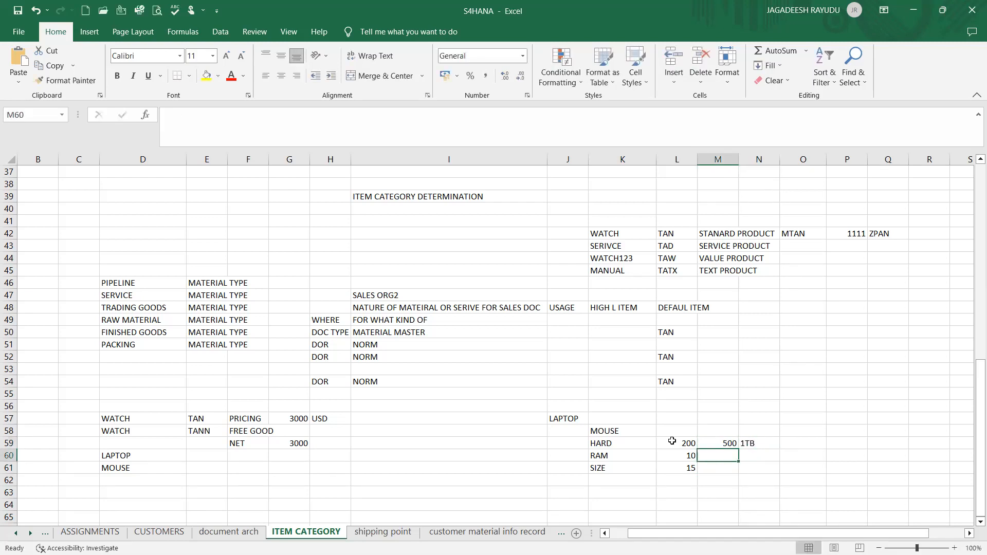
{"action": "type", "text": "15"}
{"action": "key", "text": "Right"}
{"action": "type", "text": "20"}
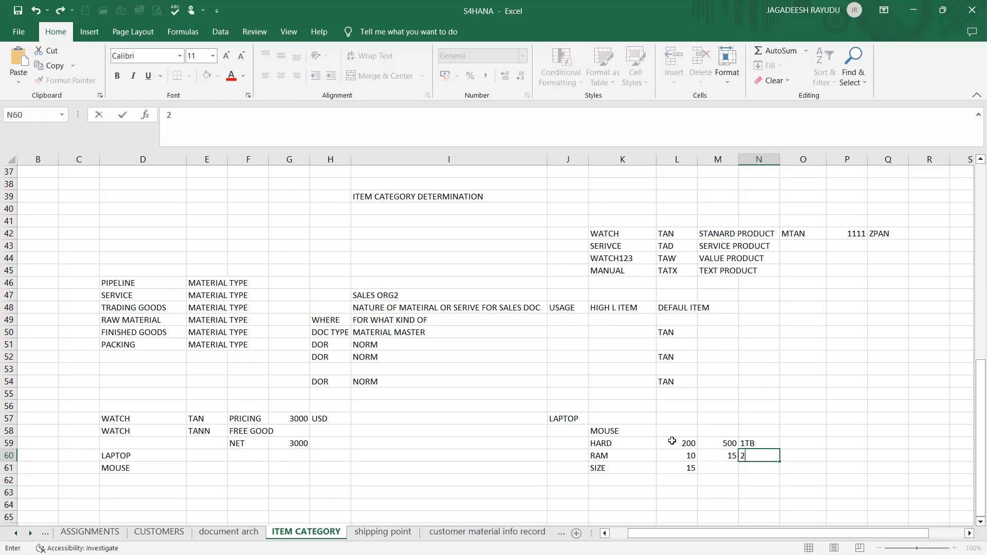
{"action": "key", "text": "Return"}
Enter 20 and 40 as further SIZE options in cells M61 and N61
{"action": "key", "text": "Left"}
{"action": "key", "text": "Left"}
{"action": "key", "text": "Right"}
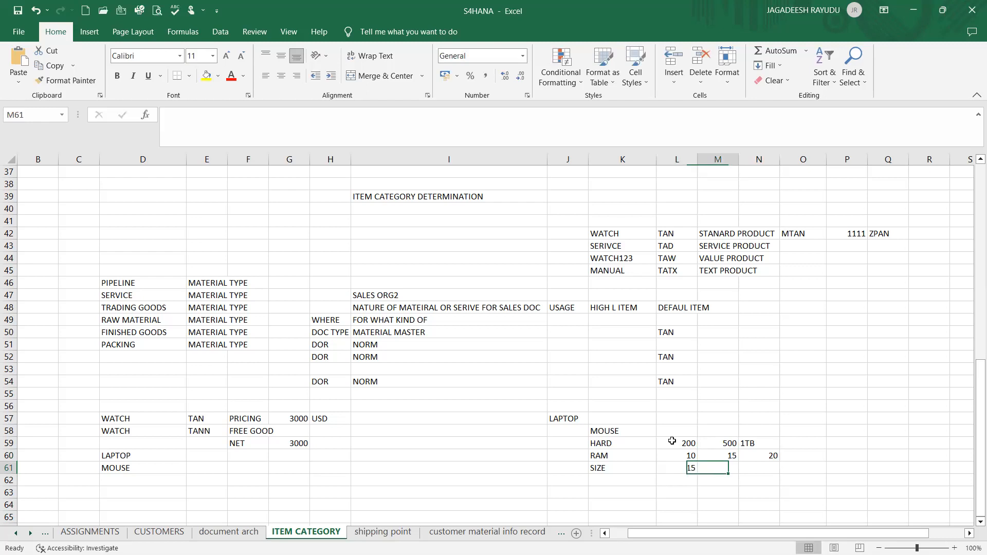
{"action": "type", "text": "20"}
{"action": "key", "text": "Right"}
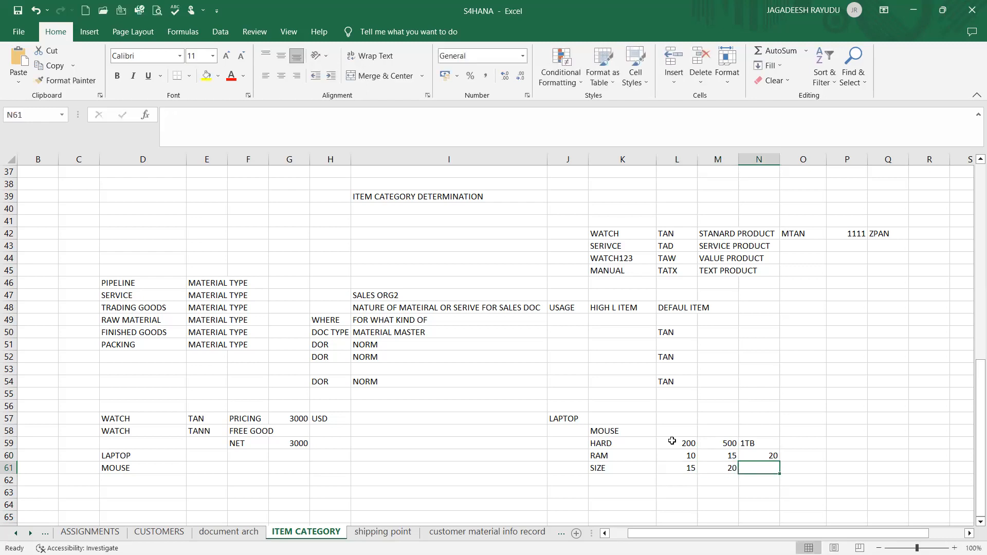
{"action": "type", "text": "40"}
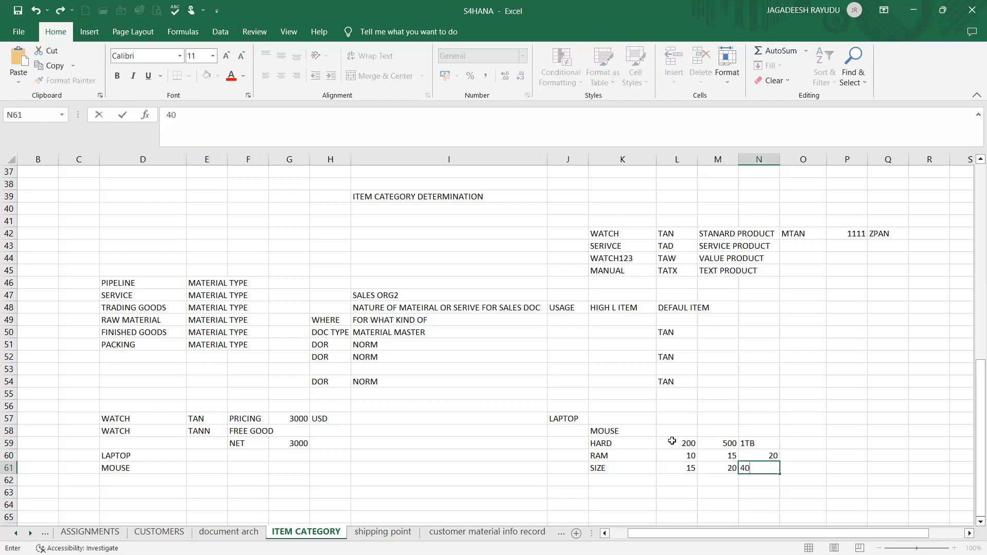
{"action": "key", "text": "Left"}
Review the HARD, RAM and SIZE options listed under LAPTOP and how the MOUSE row relates to them
{"action": "key", "text": "Left"}
{"action": "key", "text": "Left"}
{"action": "key", "text": "Left"}
{"action": "key", "text": "Left"}
{"action": "key", "text": "Left"}
{"action": "key", "text": "Up"}
{"action": "key", "text": "Right"}
{"action": "key", "text": "Right"}
{"action": "key", "text": "Up"}
{"action": "key", "text": "Up"}
{"action": "key", "text": "Right"}
{"action": "key", "text": "Down"}
{"action": "key", "text": "Down"}
{"action": "key", "text": "Down"}
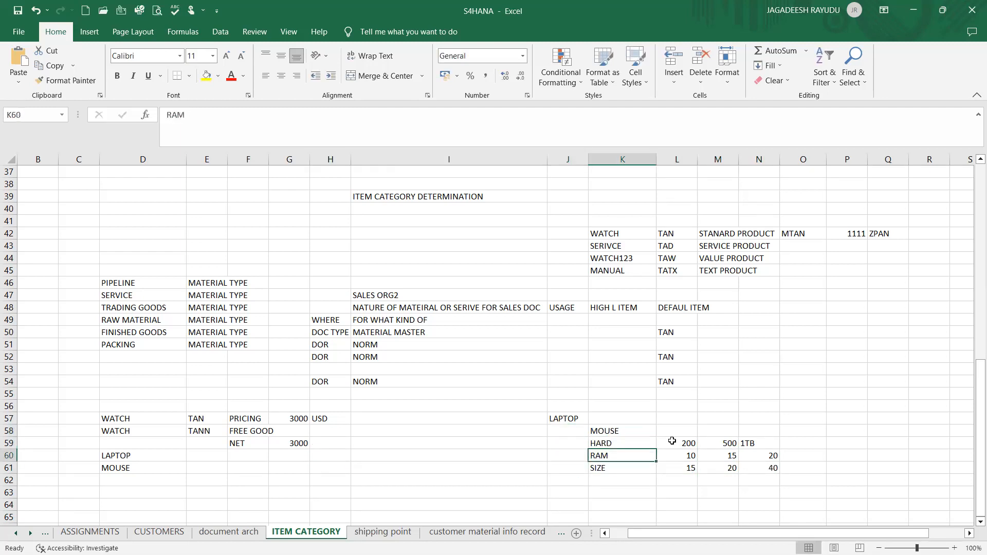
{"action": "key", "text": "Up"}
{"action": "key", "text": "Up"}
{"action": "key", "text": "Right"}
{"action": "key", "text": "Right"}
{"action": "key", "text": "Right"}
{"action": "key", "text": "Down"}
{"action": "key", "text": "Down"}
{"action": "key", "text": "Left"}
{"action": "key", "text": "Left"}
{"action": "key", "text": "Left"}
{"action": "key", "text": "Left"}
{"action": "key", "text": "Up"}
{"action": "key", "text": "Up"}
{"action": "key", "text": "Up"}
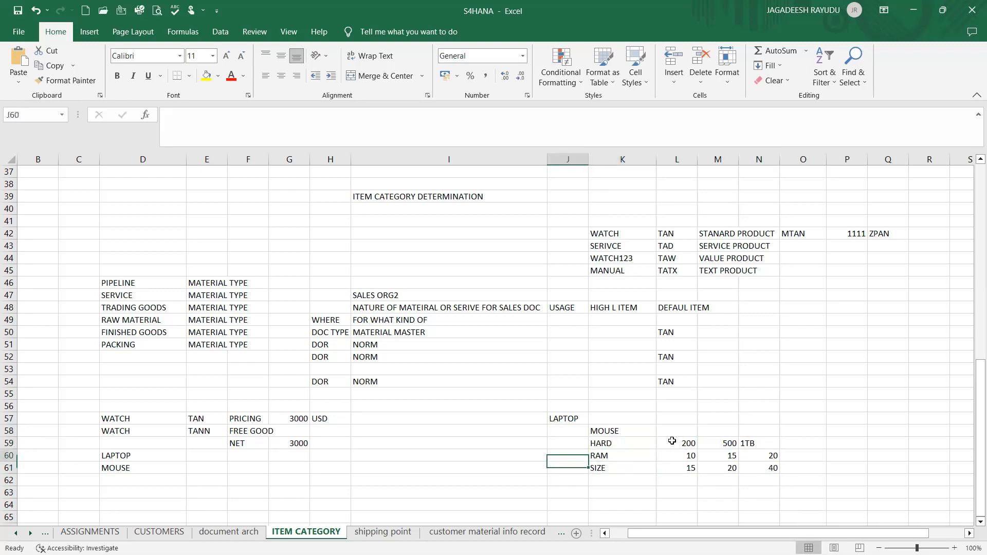
{"action": "key", "text": "Right"}
{"action": "key", "text": "Right"}
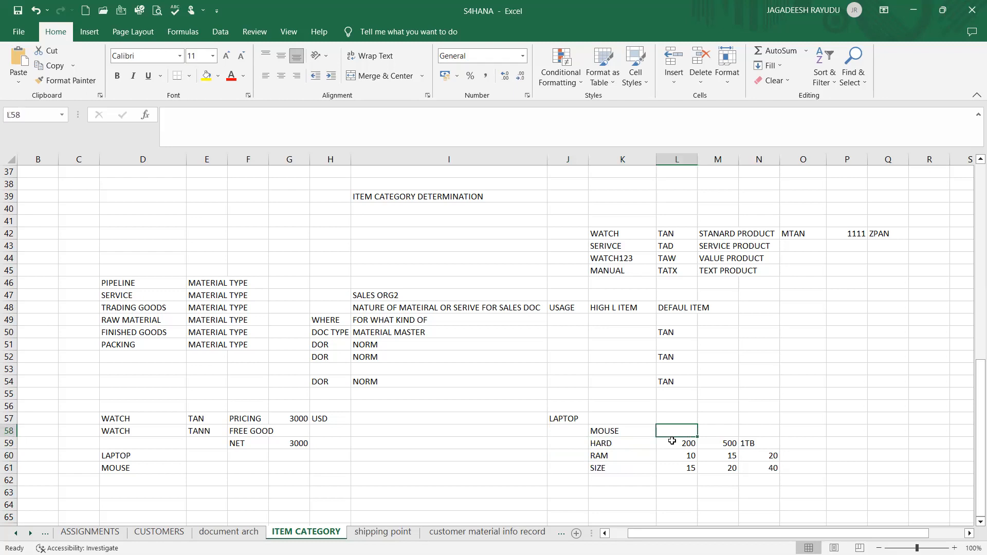
{"action": "key", "text": "Left"}
{"action": "key", "text": "Left"}
{"action": "key", "text": "Right"}
{"action": "key", "text": "Left"}
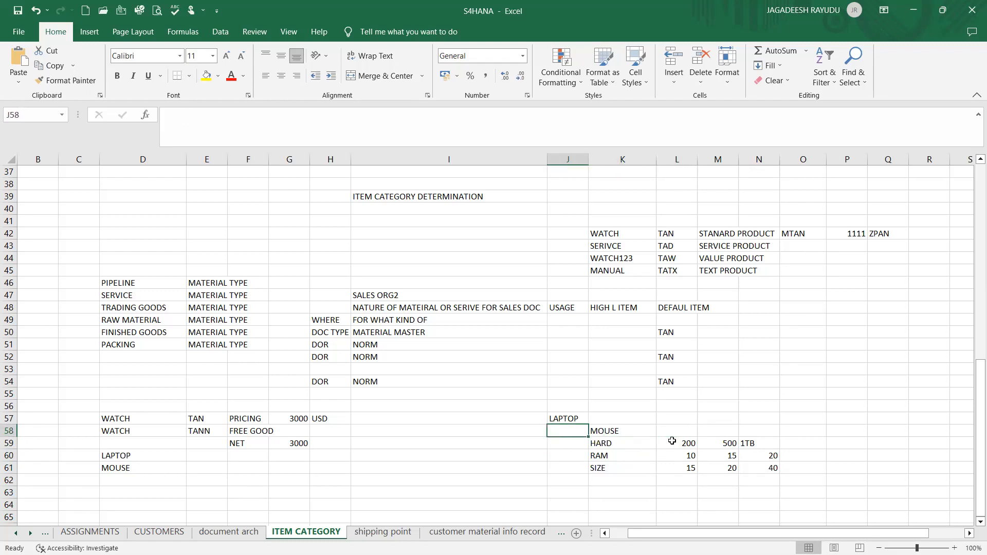
{"action": "key", "text": "Right"}
{"action": "key", "text": "Right"}
{"action": "key", "text": "Down"}
{"action": "key", "text": "Down"}
{"action": "key", "text": "Up"}
{"action": "key", "text": "Up"}
{"action": "key", "text": "Left"}
Enter 1 in each of the cells L58, M58 and N58 beside MOUSE
{"action": "key", "text": "Right"}
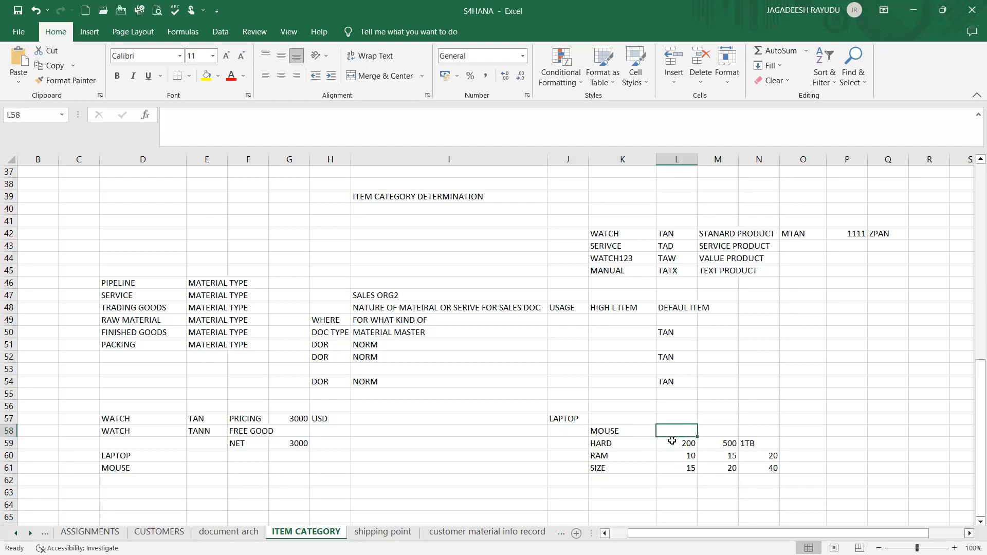
{"action": "type", "text": "1"}
{"action": "key", "text": "Tab"}
{"action": "type", "text": "1"}
{"action": "key", "text": "Tab"}
{"action": "type", "text": "1"}
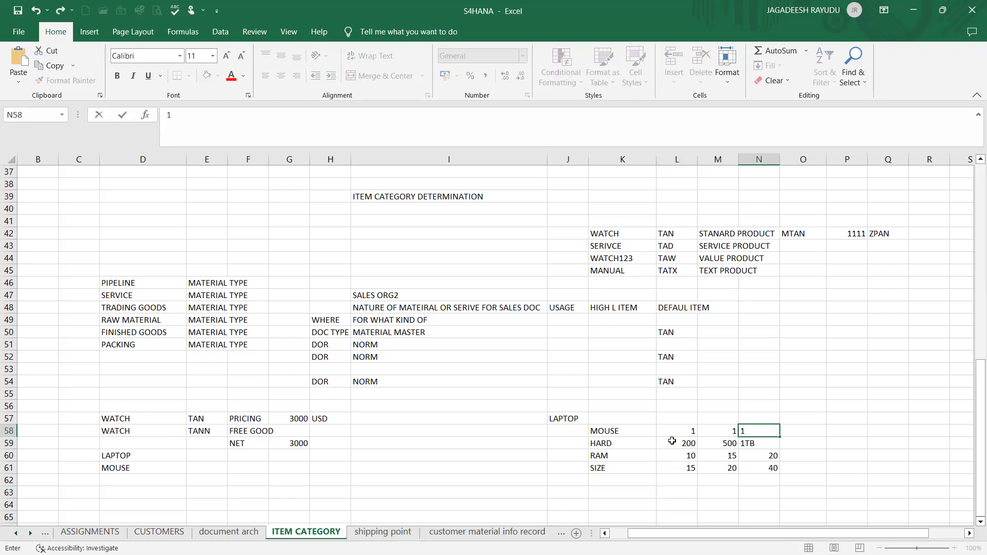
{"action": "key", "text": "Left"}
Compare the three option columns of the LAPTOP table, starting from the MOUSE and HARD rows
{"action": "key", "text": "Left"}
{"action": "key", "text": "Left"}
{"action": "key", "text": "Left"}
{"action": "key", "text": "Down"}
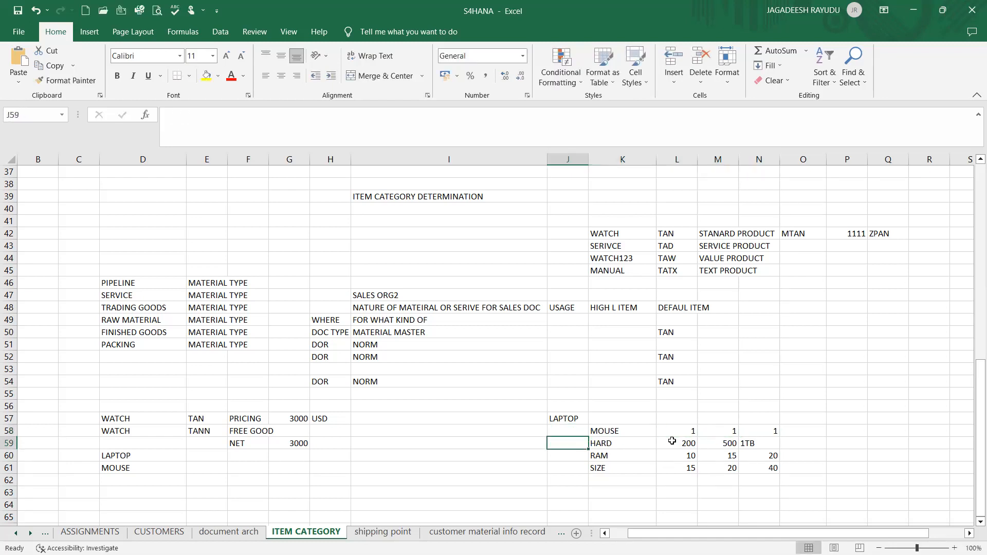
{"action": "key", "text": "Right"}
{"action": "key", "text": "Right"}
{"action": "key", "text": "Up"}
{"action": "key", "text": "Up"}
{"action": "key", "text": "Left"}
{"action": "key", "text": "Left"}
{"action": "key", "text": "Right"}
{"action": "key", "text": "Right"}
{"action": "key", "text": "Down"}
{"action": "key", "text": "Down"}
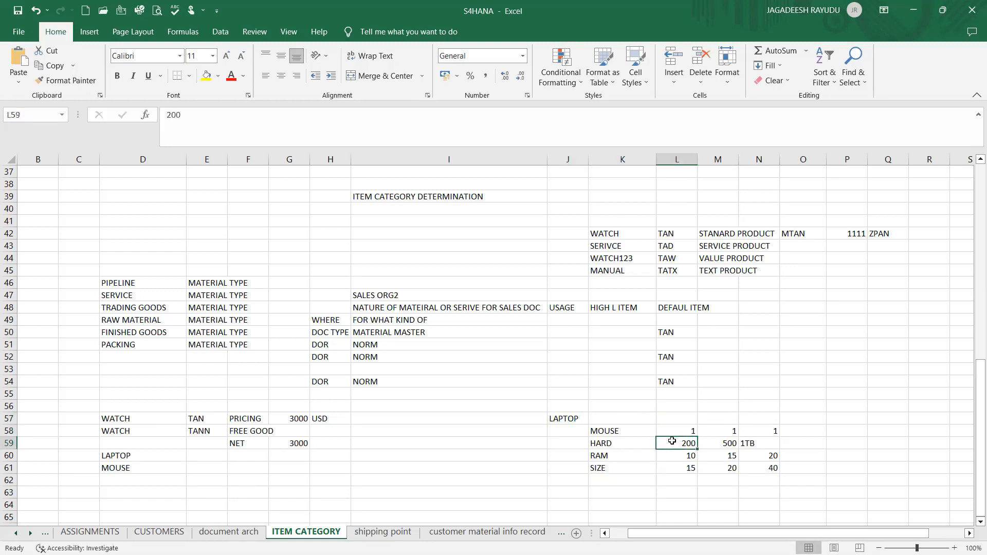
{"action": "key", "text": "Right"}
{"action": "key", "text": "Up"}
{"action": "key", "text": "Right"}
{"action": "key", "text": "Right"}
{"action": "key", "text": "Left"}
{"action": "key", "text": "Left"}
{"action": "key", "text": "Left"}
{"action": "key", "text": "Left"}
{"action": "key", "text": "Left"}
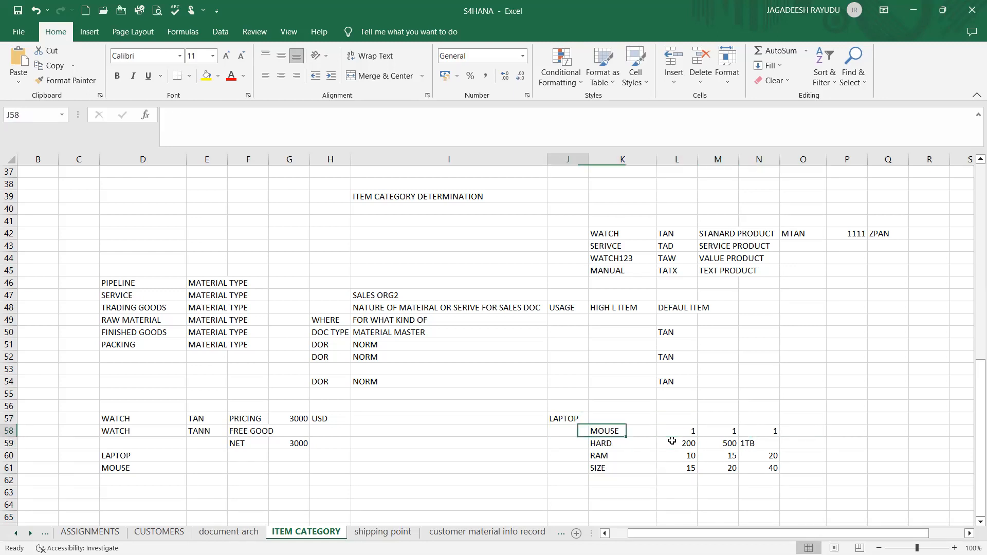
{"action": "key", "text": "Right"}
{"action": "key", "text": "Right"}
{"action": "key", "text": "Right"}
{"action": "key", "text": "Right"}
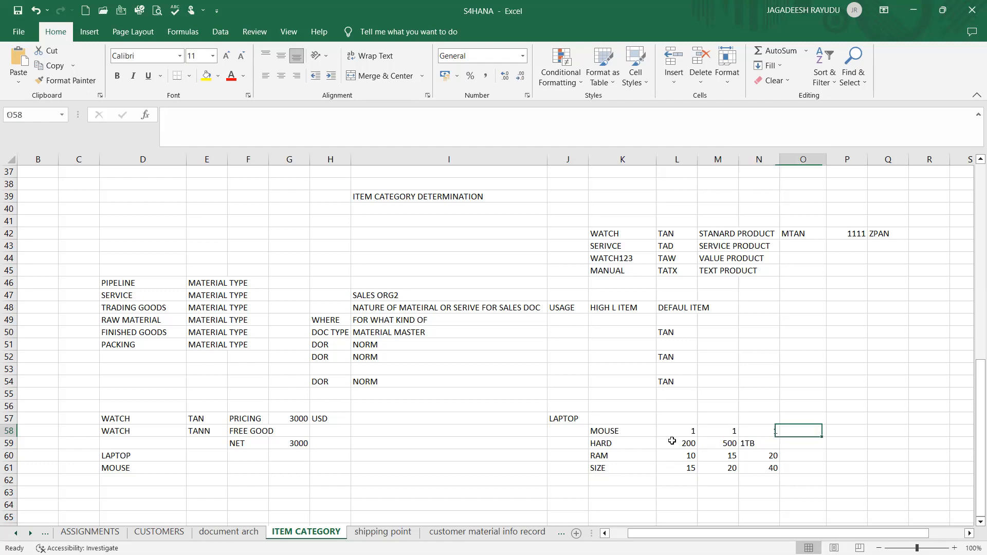
Trace the MOUSE row's values and relate the component list in column K back to the LAPTOP entry in J57
{"action": "key", "text": "Left"}
{"action": "key", "text": "Left"}
{"action": "key", "text": "Left"}
{"action": "key", "text": "Left"}
{"action": "key", "text": "Left"}
{"action": "key", "text": "Left"}
{"action": "key", "text": "Left"}
{"action": "key", "text": "Left"}
{"action": "key", "text": "Left"}
{"action": "key", "text": "Left"}
{"action": "key", "text": "Left"}
{"action": "key", "text": "Left"}
{"action": "key", "text": "Left"}
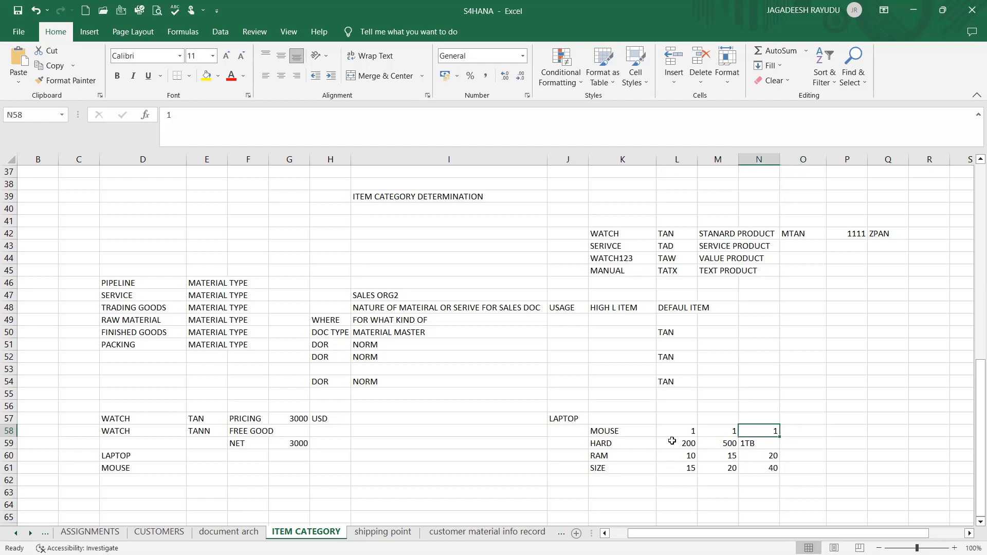
{"action": "key", "text": "Right"}
{"action": "key", "text": "Right"}
{"action": "key", "text": "Right"}
{"action": "key", "text": "Right"}
{"action": "key", "text": "Right"}
{"action": "key", "text": "Right"}
{"action": "key", "text": "Right"}
{"action": "key", "text": "Right"}
{"action": "key", "text": "Right"}
{"action": "key", "text": "Right"}
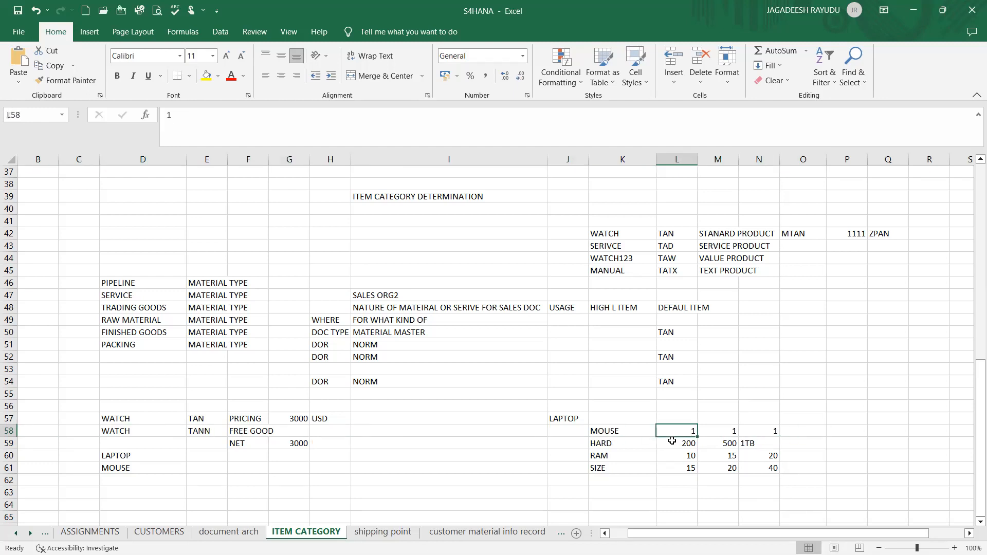
{"action": "key", "text": "Left"}
{"action": "key", "text": "Right"}
{"action": "key", "text": "Left"}
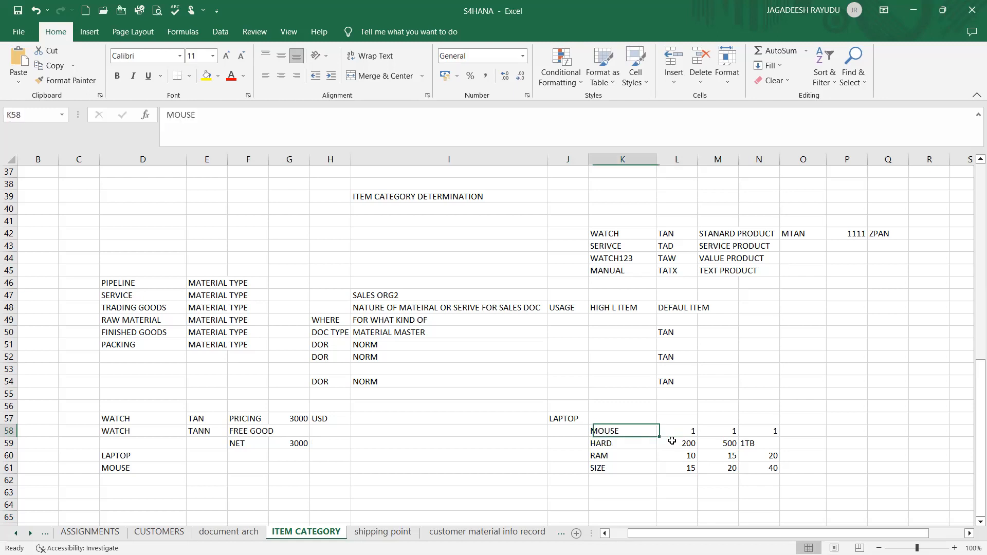
{"action": "key", "text": "Up"}
{"action": "key", "text": "Left"}
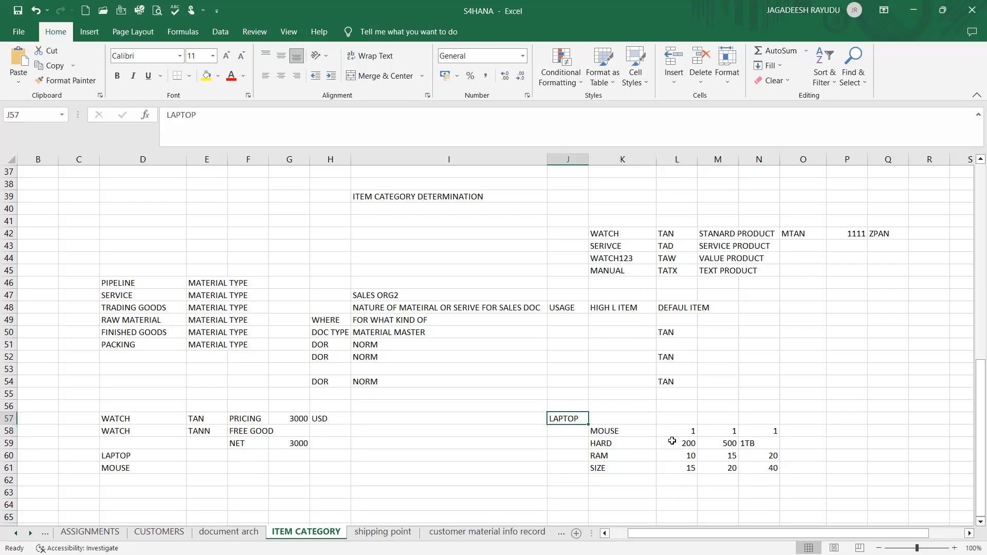
{"action": "key", "text": "Down"}
{"action": "key", "text": "Down"}
{"action": "key", "text": "Down"}
{"action": "key", "text": "Down"}
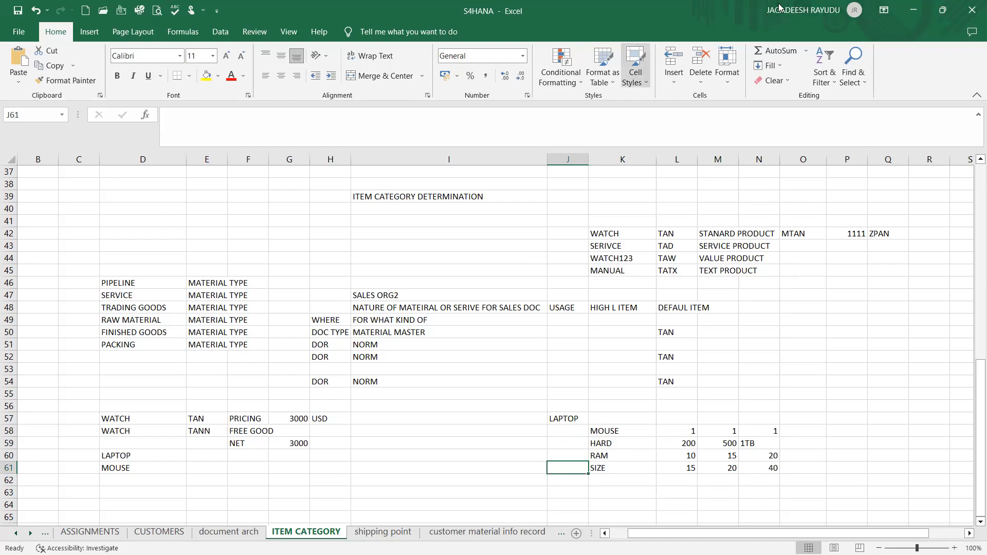
Switch to SAP and position the Assign Item Categories list at sales document type OR
{"action": "key", "text": "alt+Tab"}
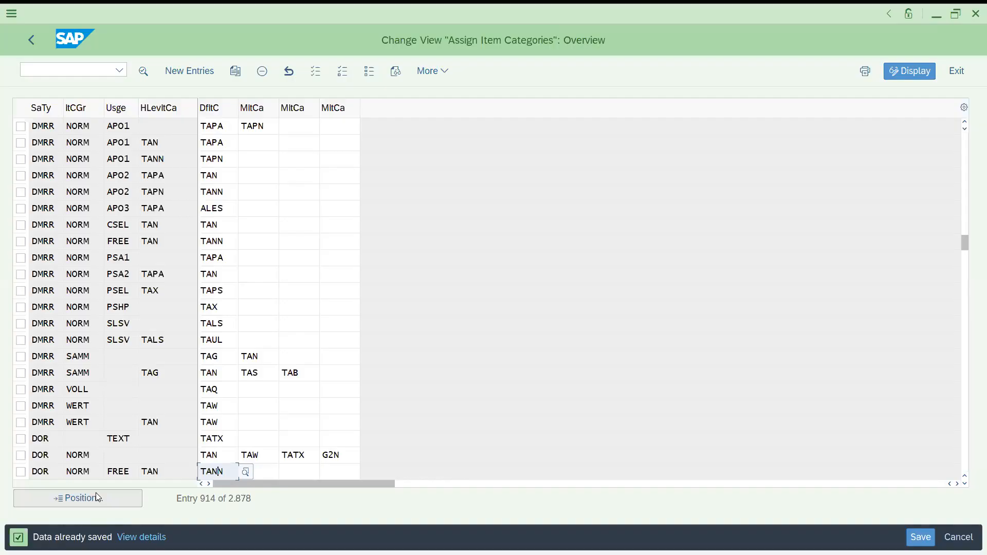
{"action": "left_click", "coordinate": [96, 495]}
{"action": "type", "text": "OR"}
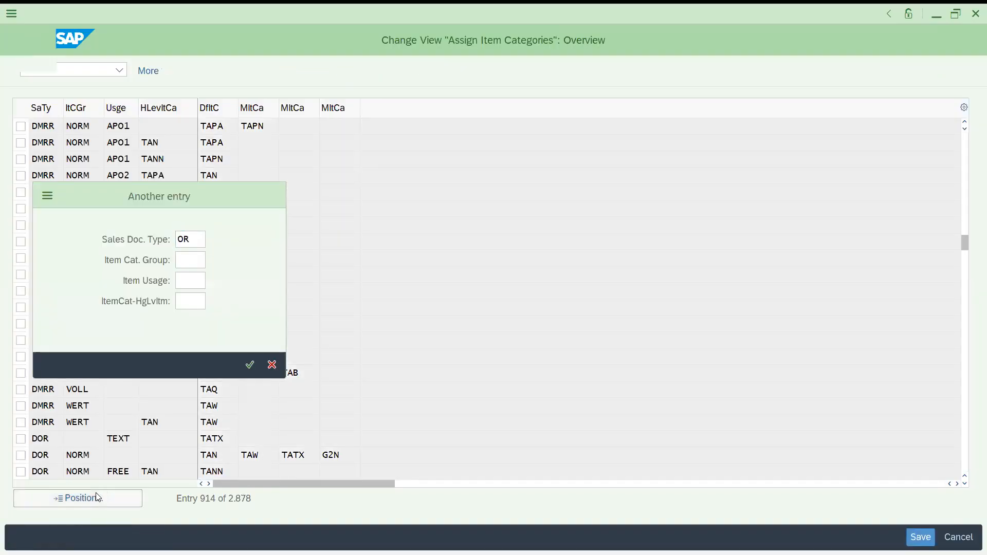
{"action": "key", "text": "Return"}
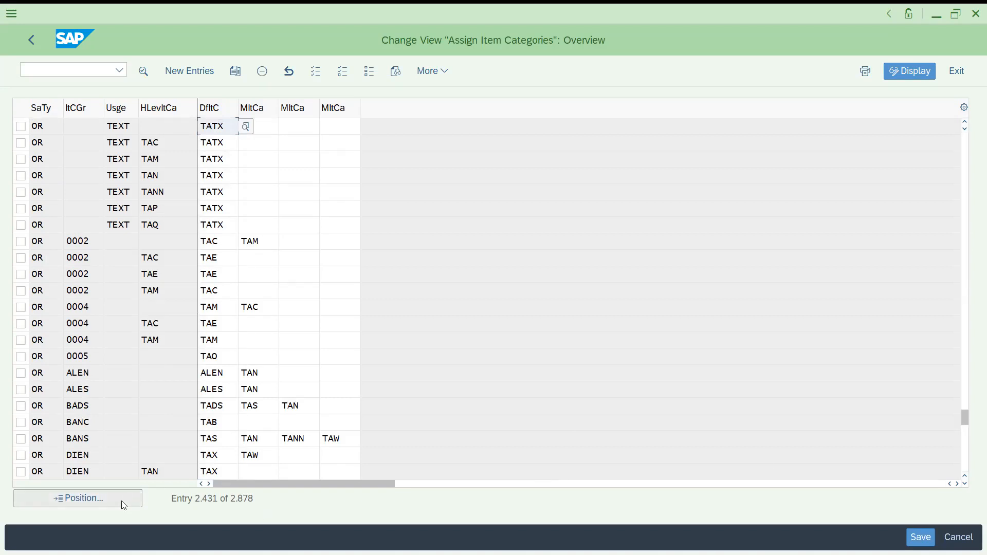
Examine the OR entries for item category group ERLA, including the rows with higher-level categories TAP and TAQ
{"action": "left_click", "coordinate": [966, 469]}
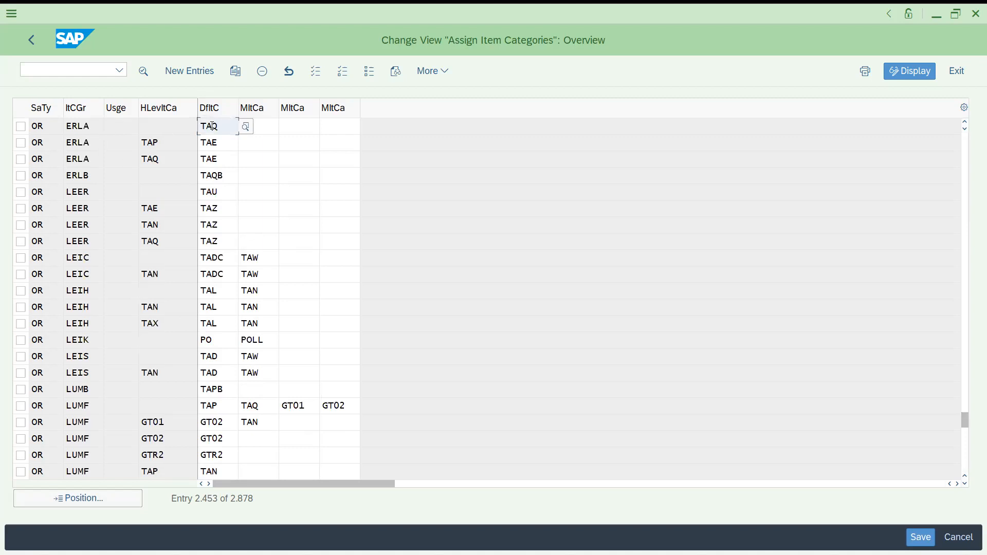
{"action": "left_click", "coordinate": [226, 142]}
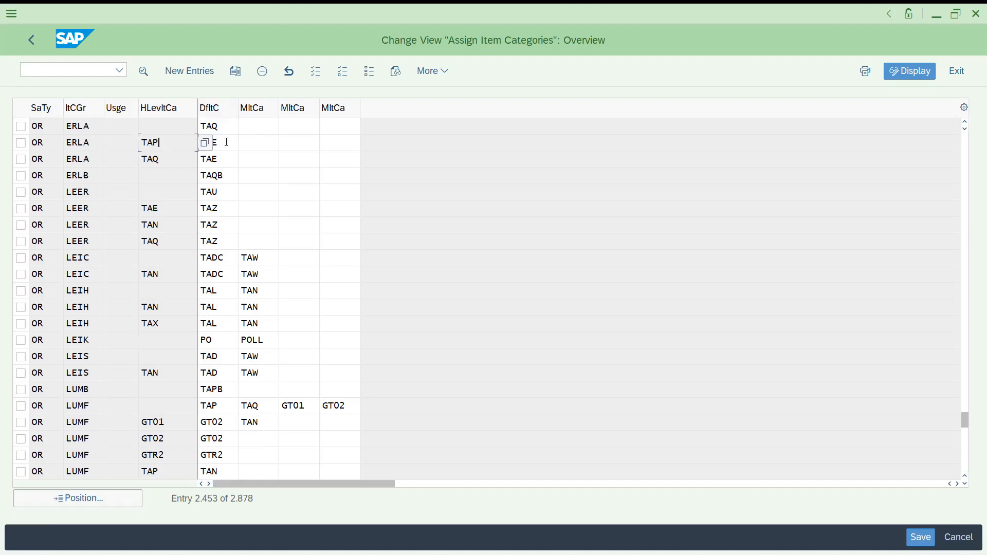
{"action": "left_click", "coordinate": [220, 159]}
Leave the assignment view and open the Maintain Item Categories overview by its transaction code
{"action": "left_click", "coordinate": [53, 68]}
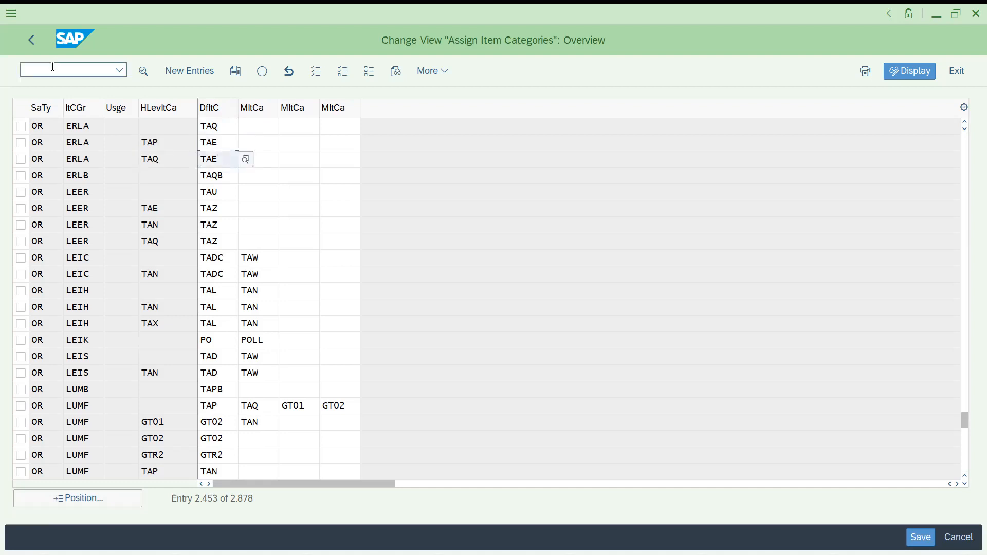
{"action": "type", "text": "/NVOV"}
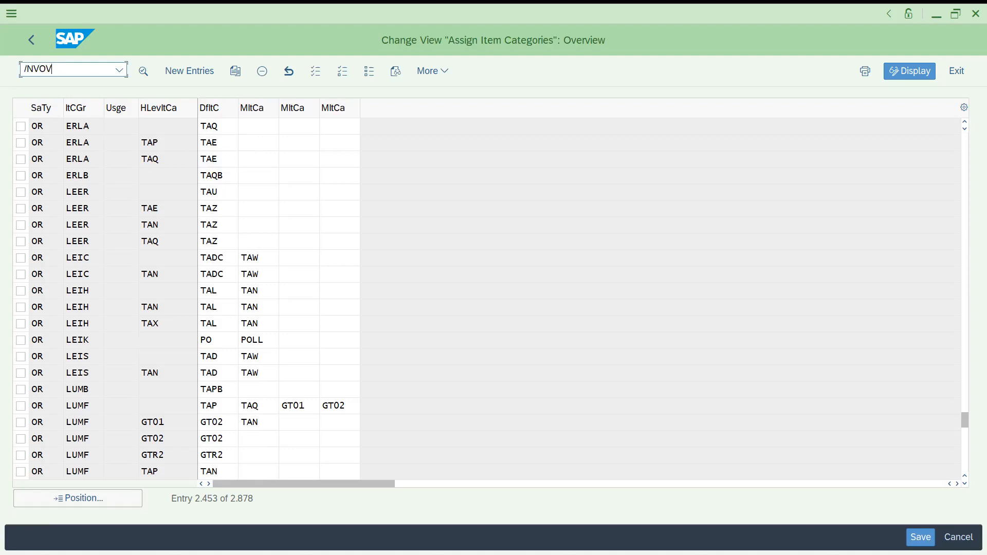
{"action": "type", "text": "4"}
{"action": "key", "text": "Return"}
{"action": "left_click", "coordinate": [75, 73]}
{"action": "type", "text": "/NVOV4"}
{"action": "key", "text": "Return"}
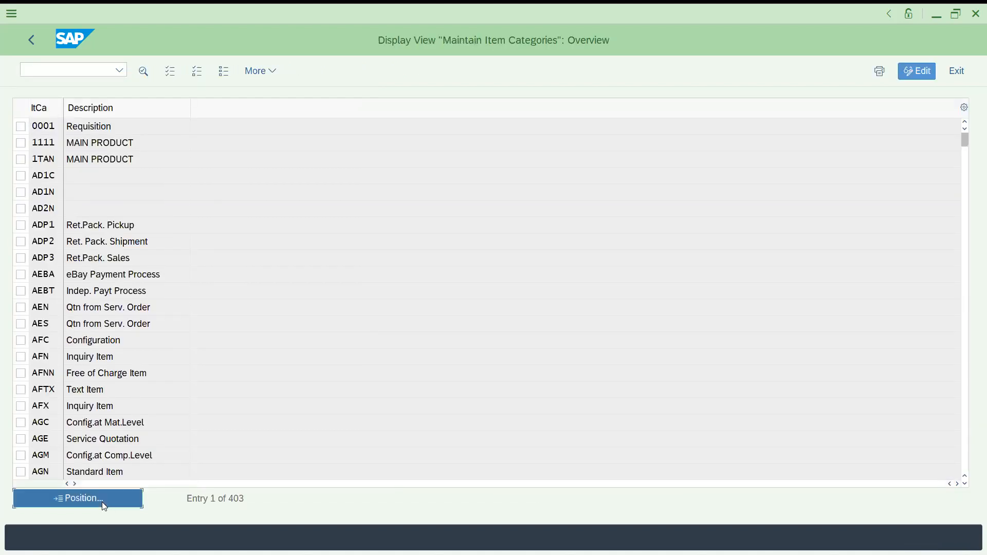
Find item category TAQ in the overview and display its details
{"action": "type", "text": "TAQ"}
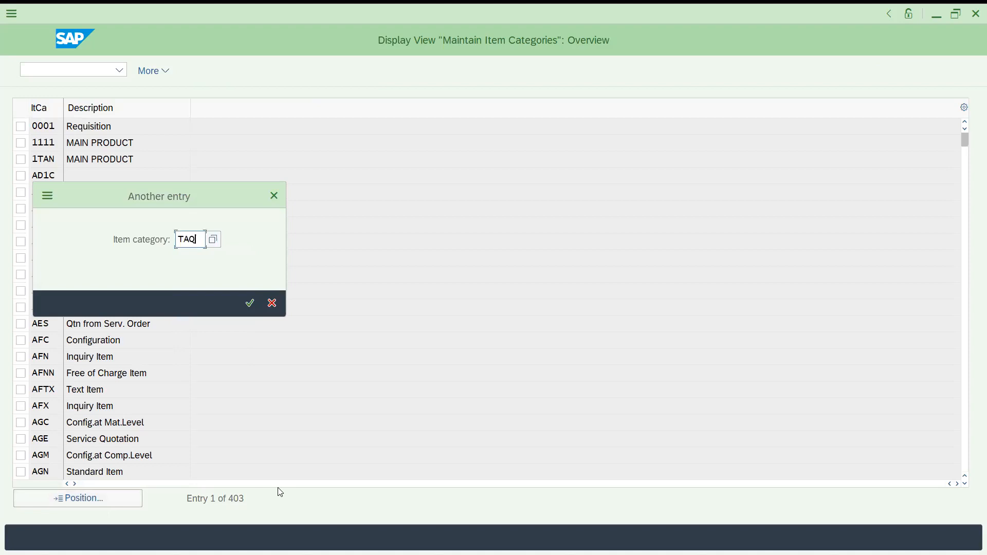
{"action": "key", "text": "Return"}
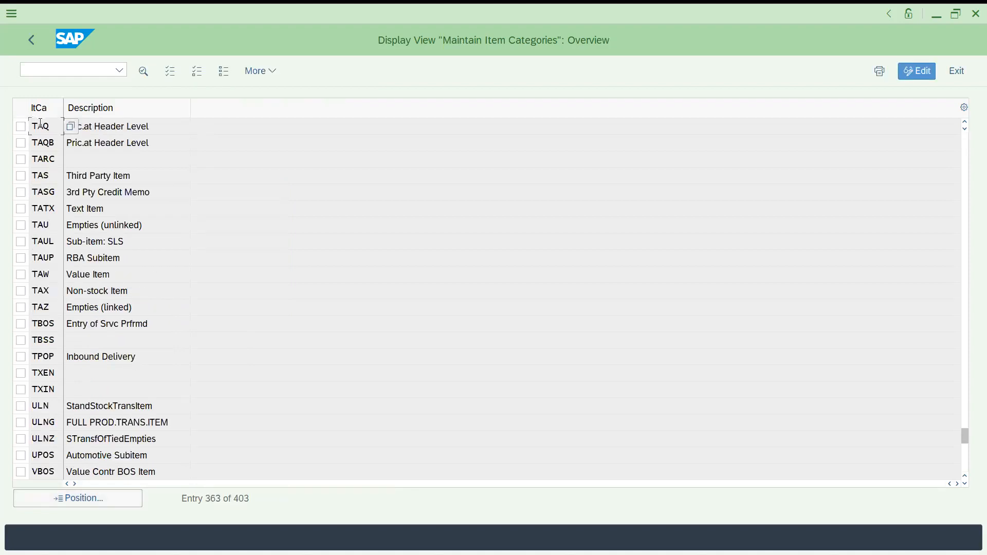
{"action": "double_click", "coordinate": [41, 126]}
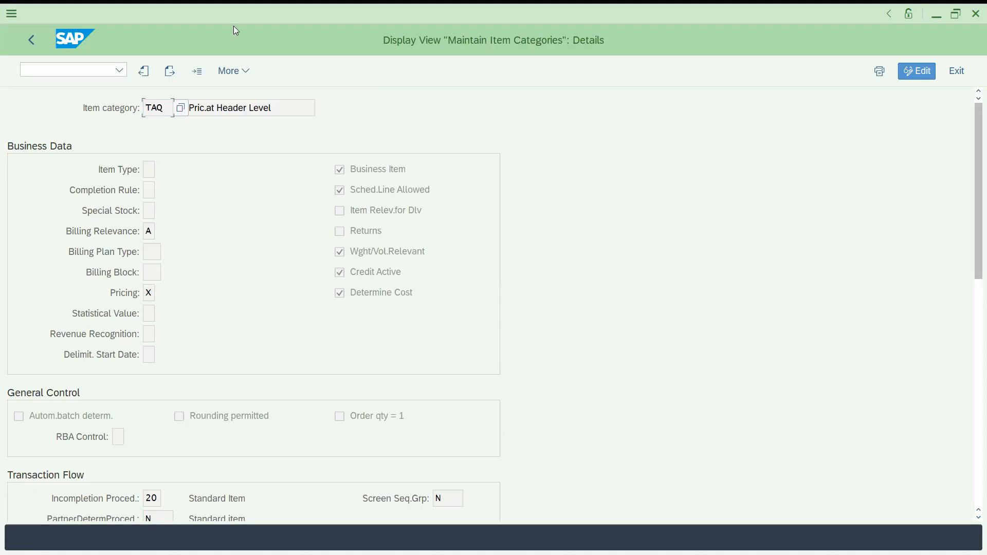
Display the details of item category TAE to compare its business data with TAQ
{"action": "left_click", "coordinate": [200, 70]}
{"action": "type", "text": "TAE"}
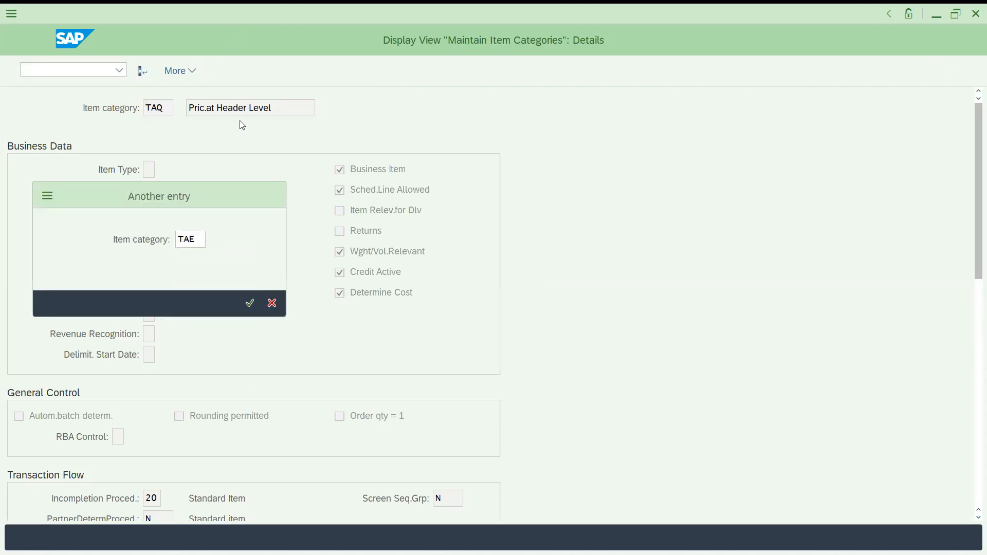
{"action": "key", "text": "Return"}
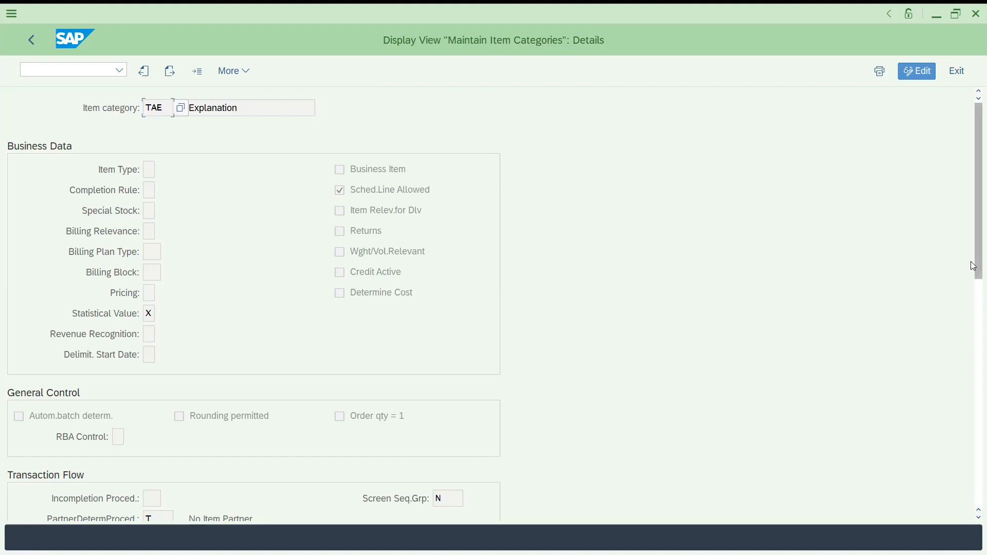
Review TAE's remaining settings, then display item category TAQ and examine its Bill of Material/Configuration settings
{"action": "scroll", "coordinate": [971, 311], "scroll_direction": "down", "scroll_amount": 5}
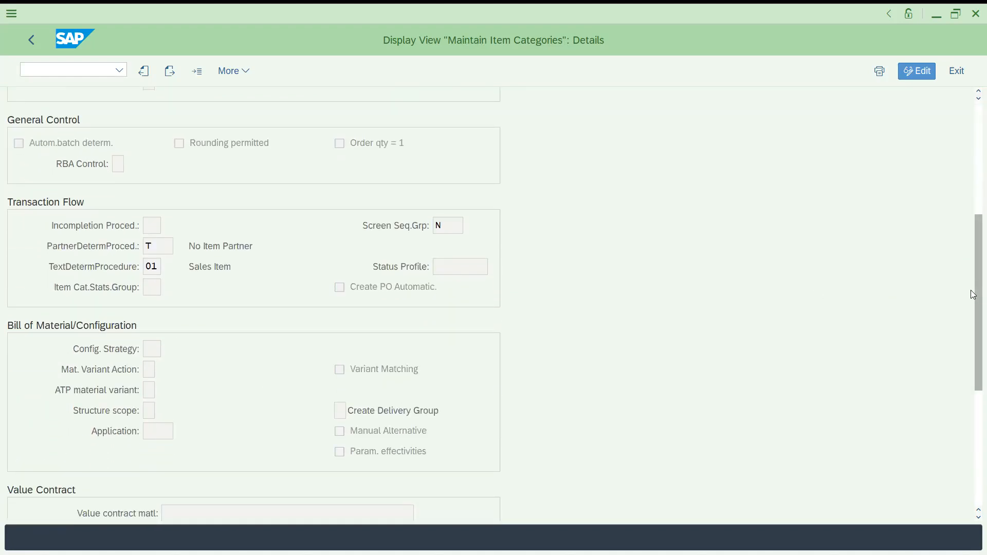
{"action": "scroll", "coordinate": [970, 290], "scroll_direction": "up", "scroll_amount": 5}
{"action": "left_click", "coordinate": [200, 73]}
{"action": "type", "text": "TAQ"}
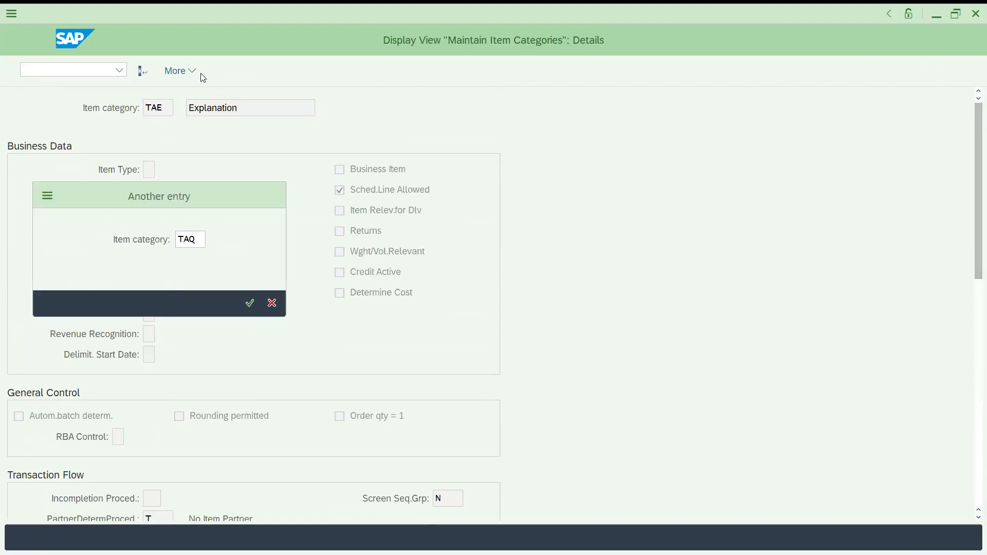
{"action": "key", "text": "Return"}
{"action": "left_click_drag", "start_coordinate": [974, 163], "coordinate": [973, 286]}
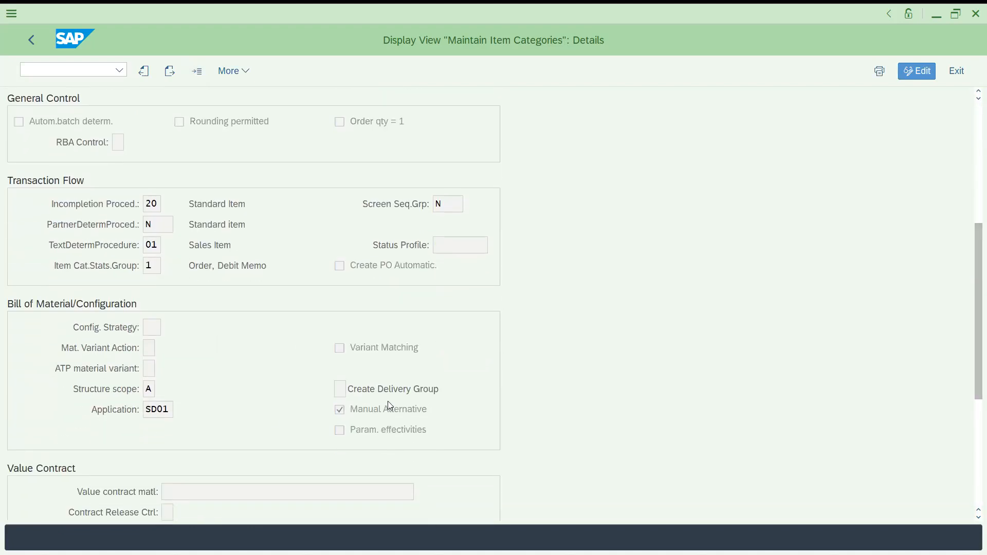
{"action": "left_click_drag", "start_coordinate": [971, 309], "coordinate": [947, 21]}
Switch to the Excel workbook and enter document type DOR and item category group NORM in row 55
{"action": "key", "text": "alt+Tab"}
{"action": "left_click", "coordinate": [566, 419]}
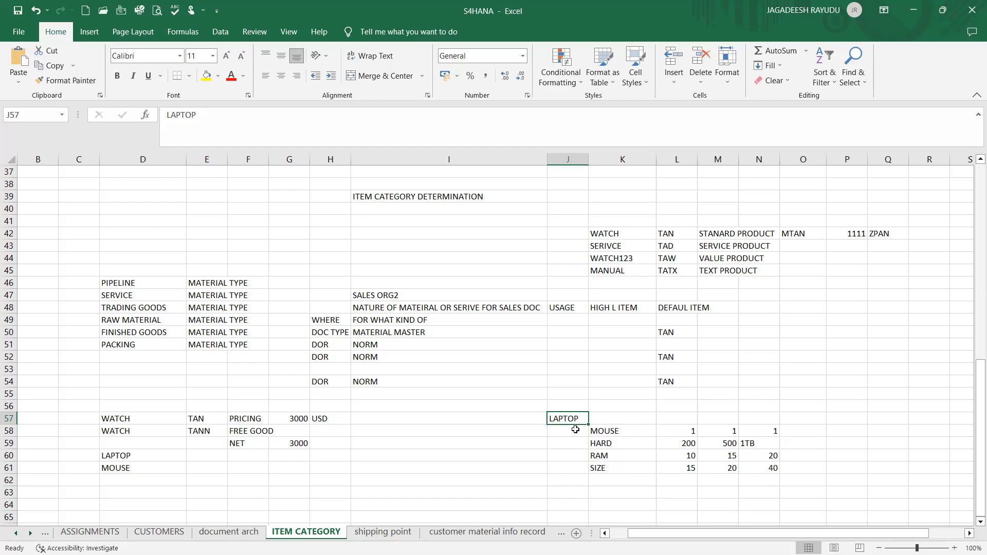
{"action": "left_click", "coordinate": [614, 308]}
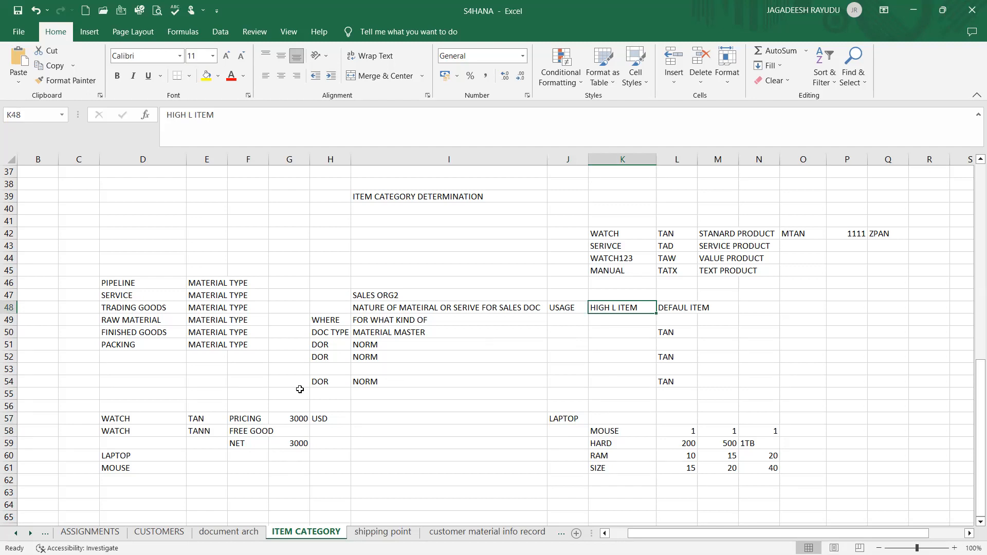
{"action": "left_click", "coordinate": [331, 396]}
{"action": "type", "text": "DOR"}
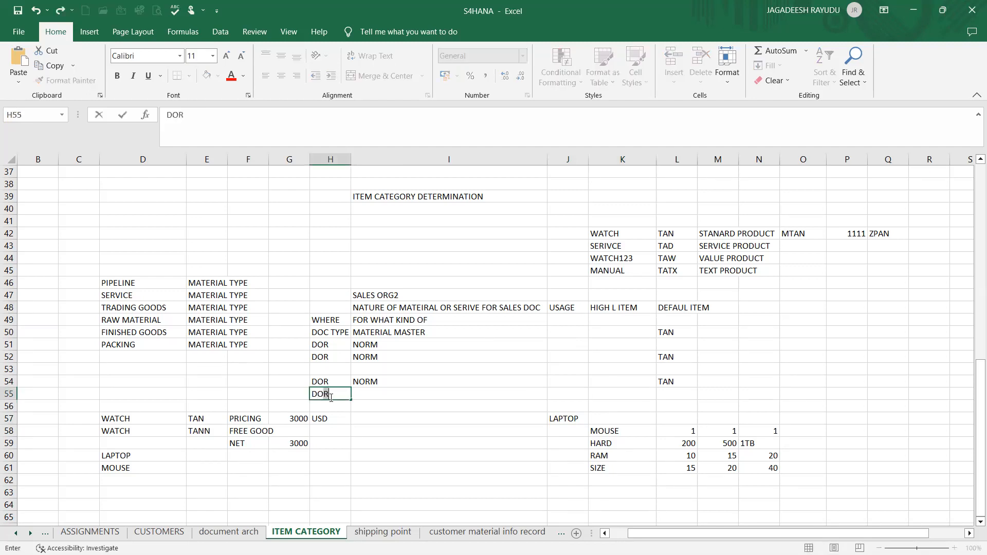
{"action": "key", "text": "Tab"}
{"action": "type", "text": "NORM"}
{"action": "key", "text": "Tab"}
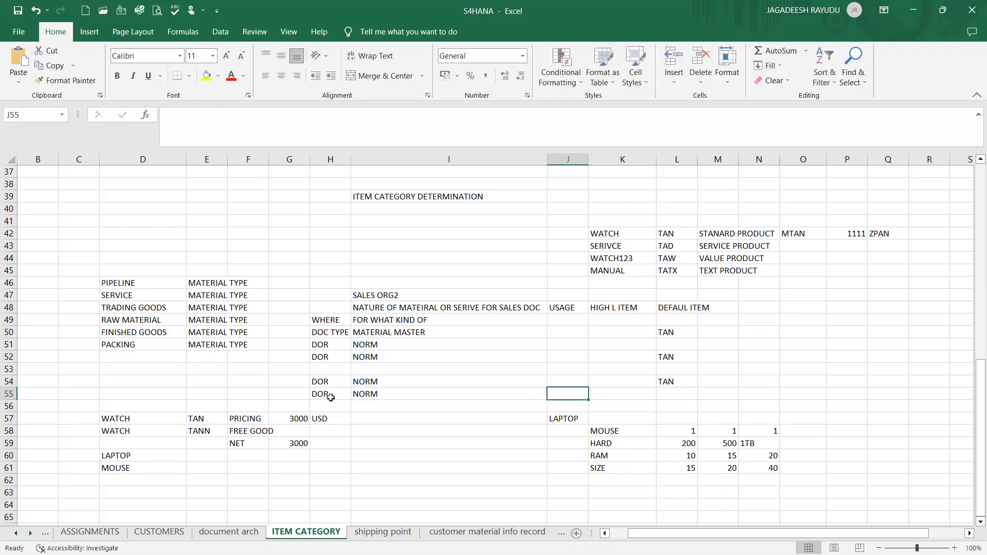
Complete row 55 with usage FREE, high-level item TAN and default item category TANN
{"action": "type", "text": "FREE"}
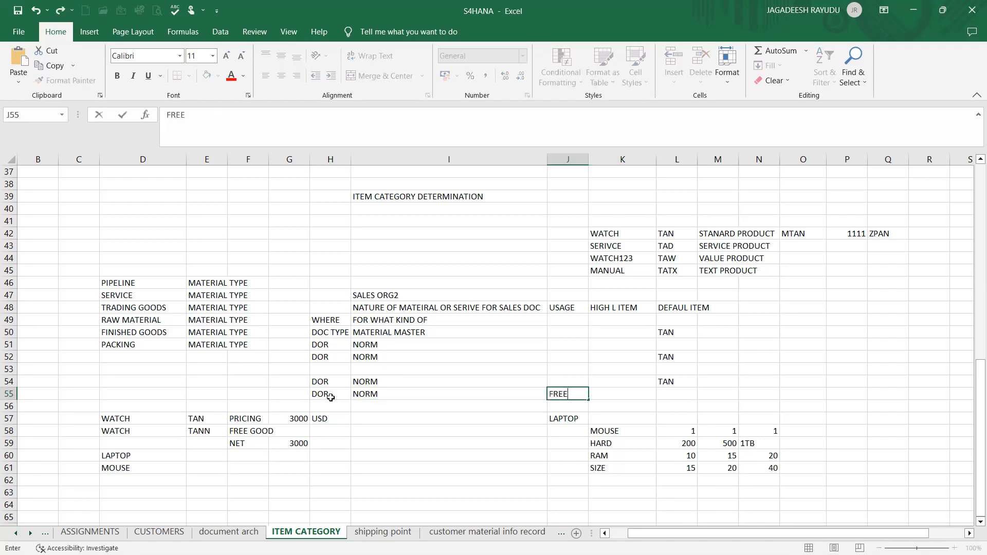
{"action": "key", "text": "Tab"}
{"action": "type", "text": "TAN"}
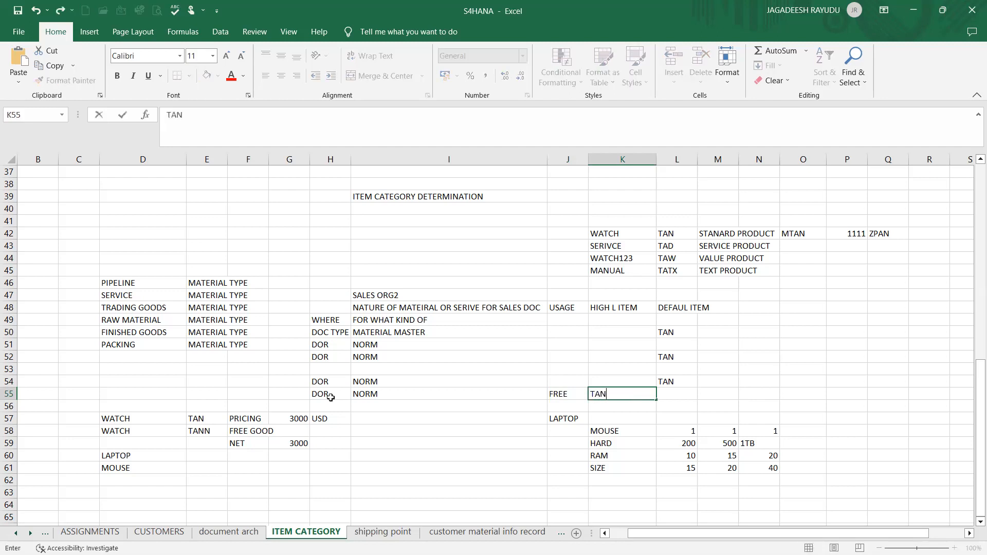
{"action": "key", "text": "Tab"}
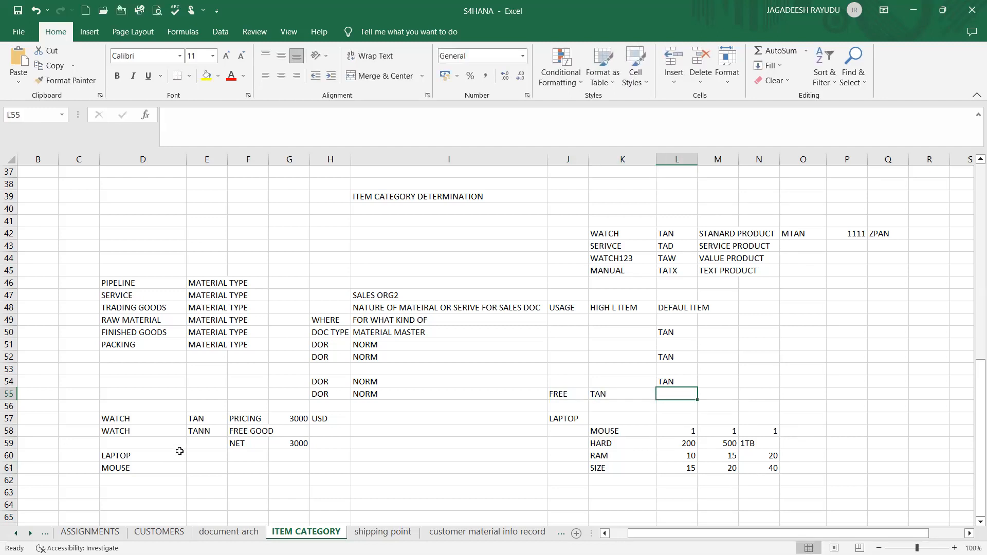
{"action": "type", "text": "TANN"}
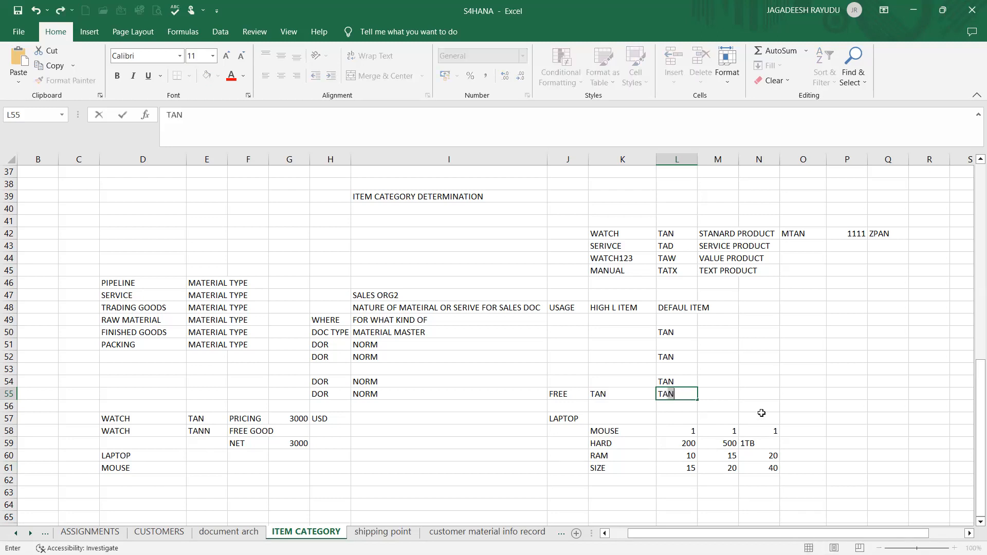
{"action": "left_click", "coordinate": [714, 397]}
{"action": "left_click", "coordinate": [679, 393]}
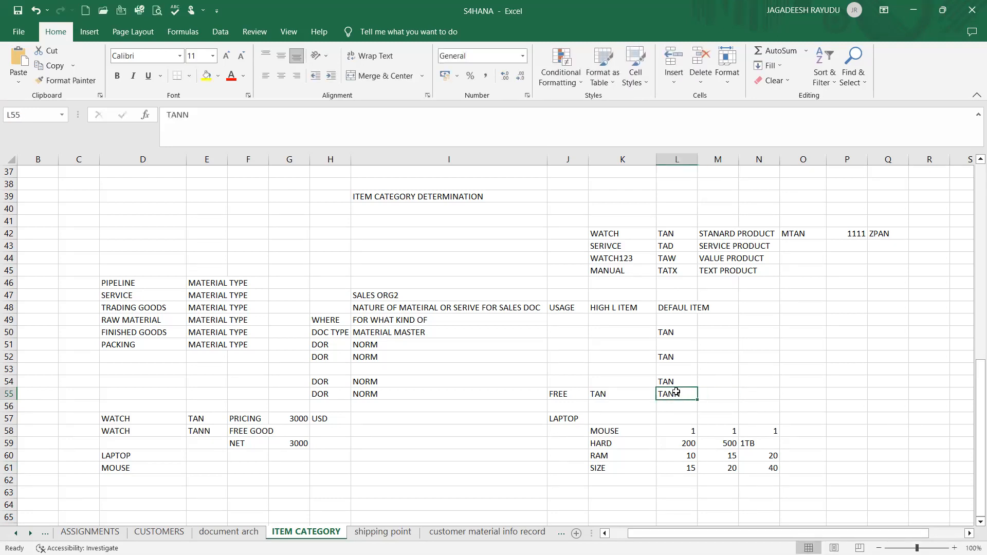
{"action": "left_click", "coordinate": [720, 396]}
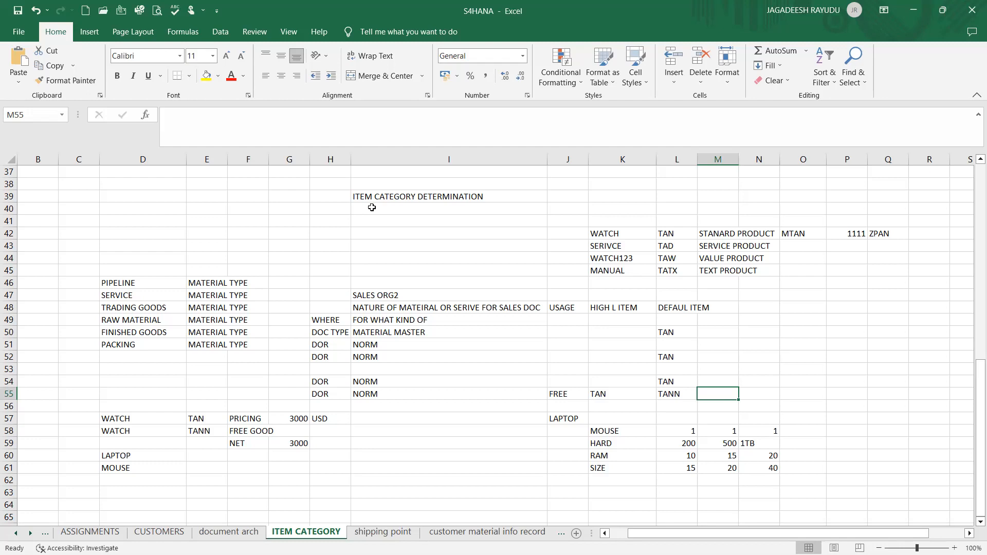
{"action": "left_click", "coordinate": [530, 5]}
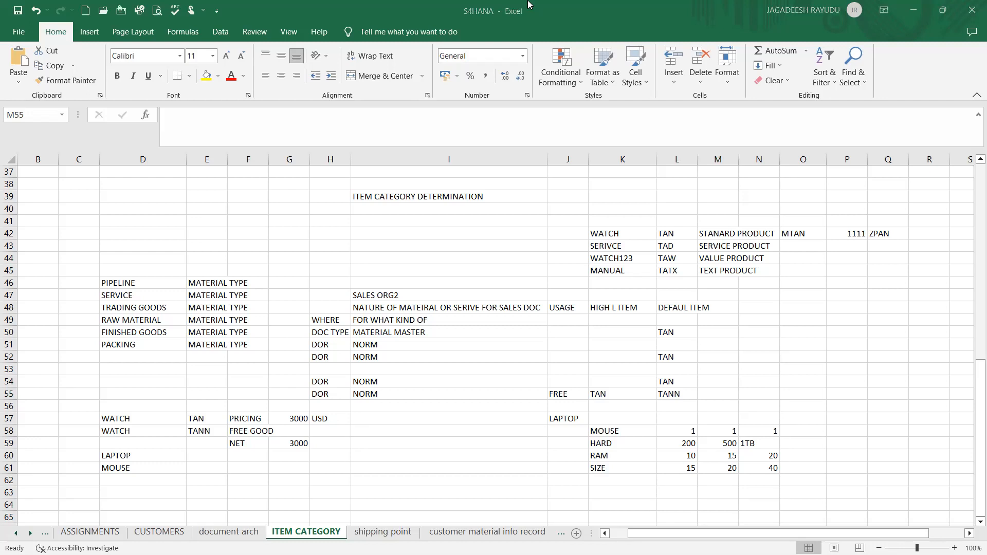